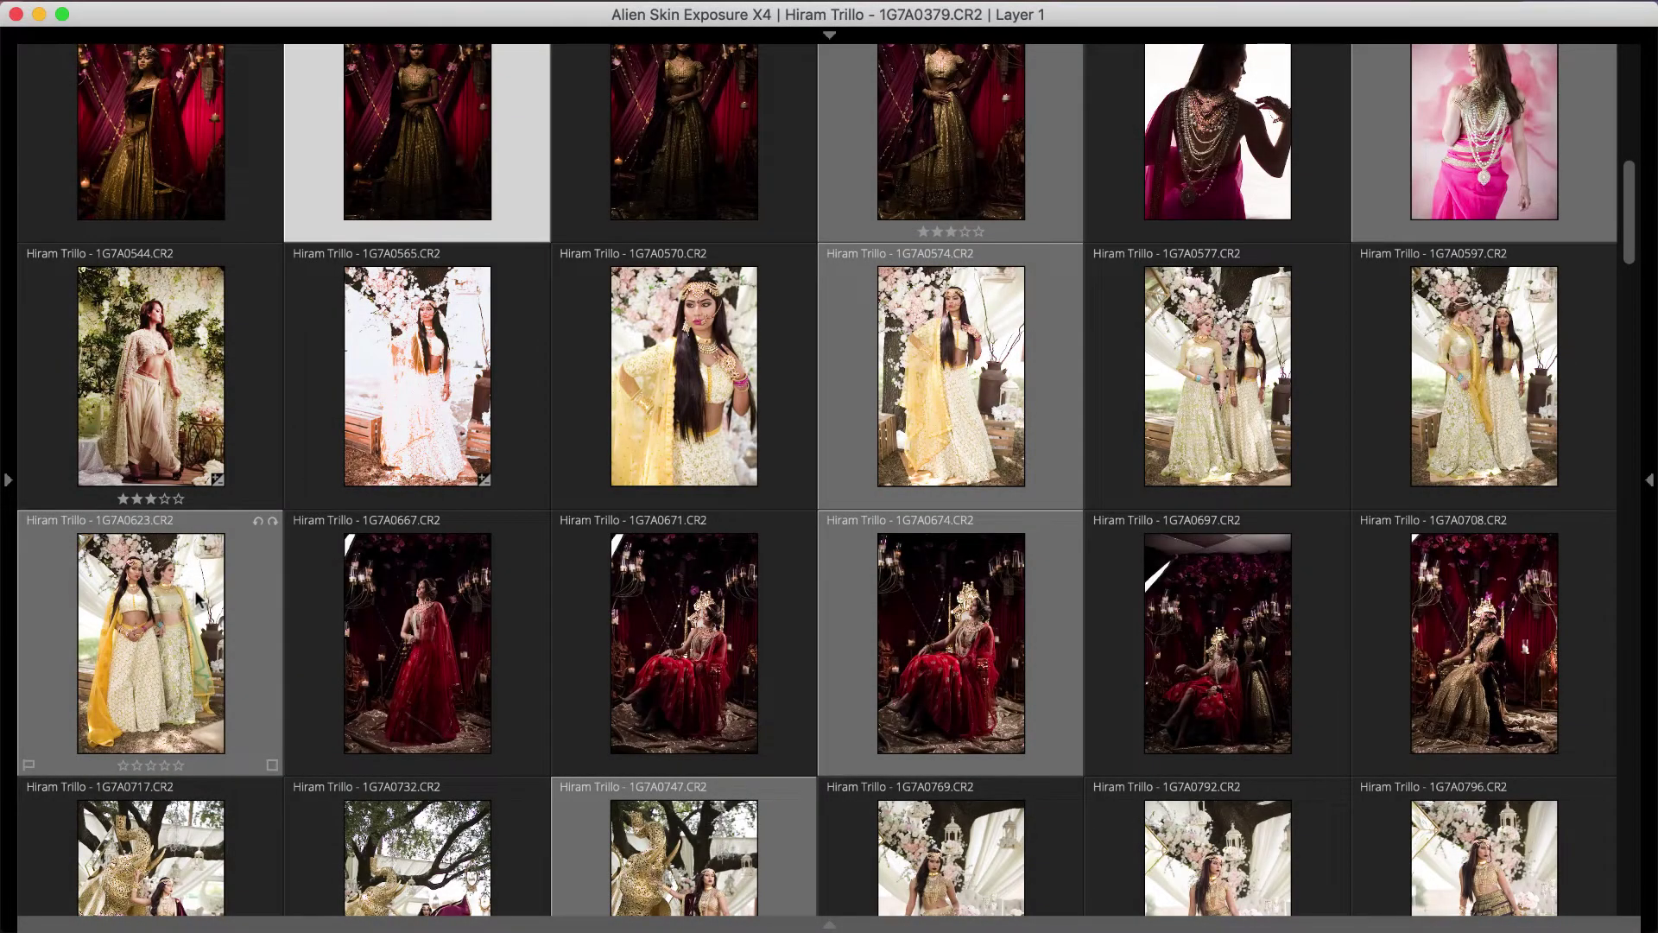
Start exporting the selected images to a folder, with Pictures as the standard location for the destination
right_click(197, 597)
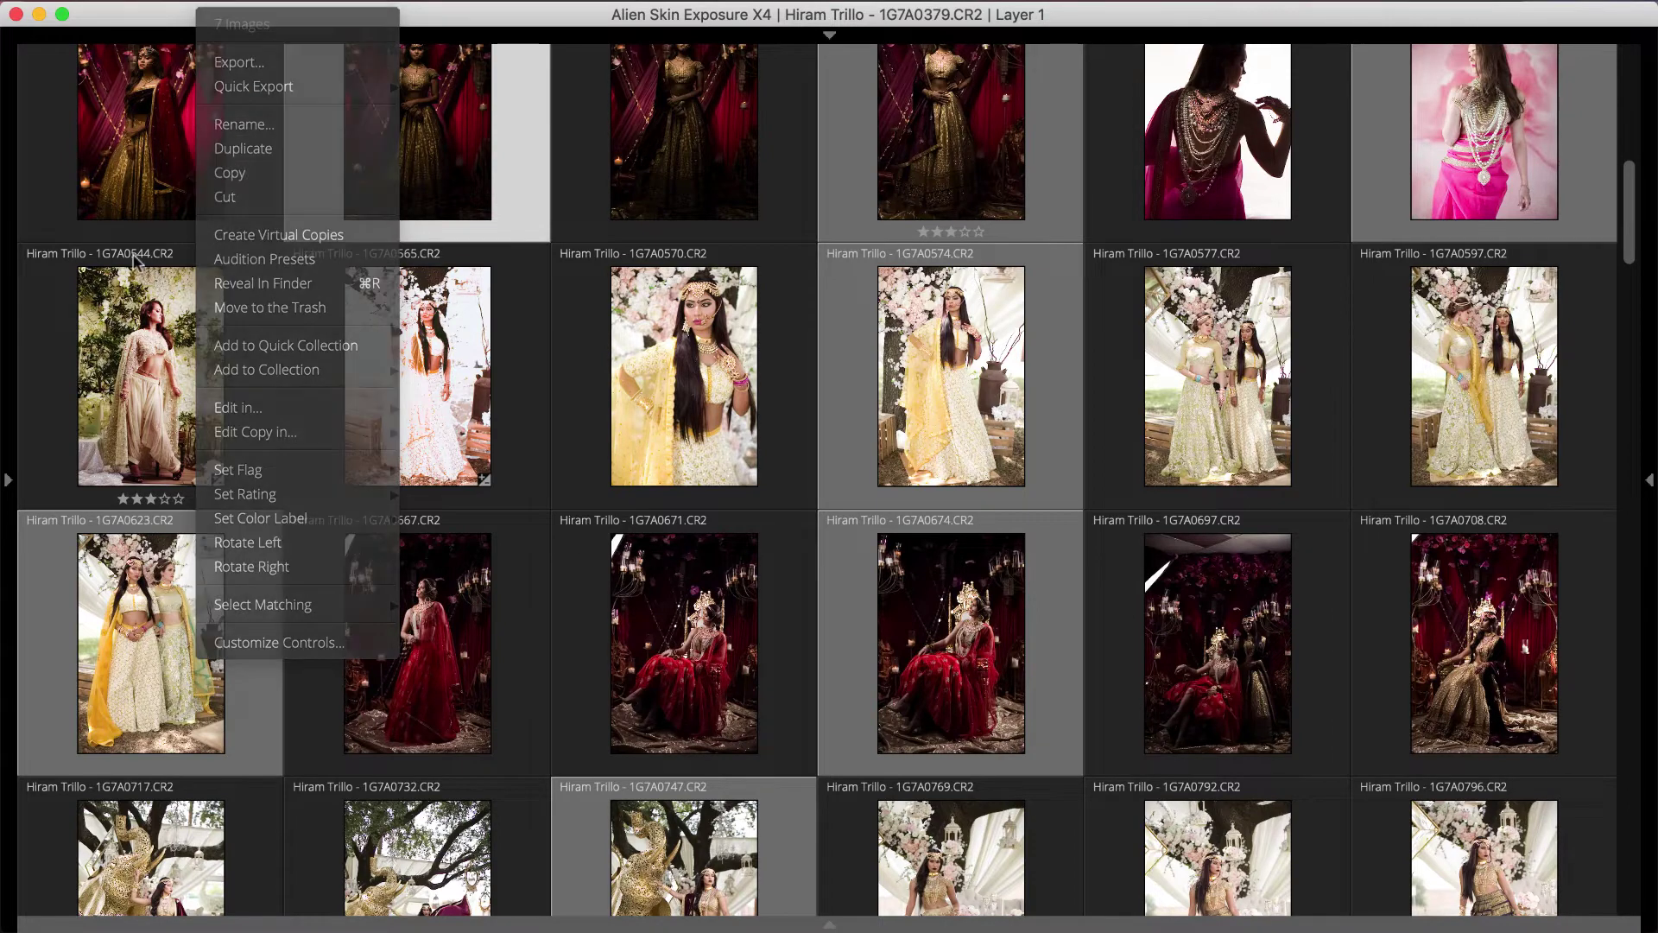
left_click(190, 201)
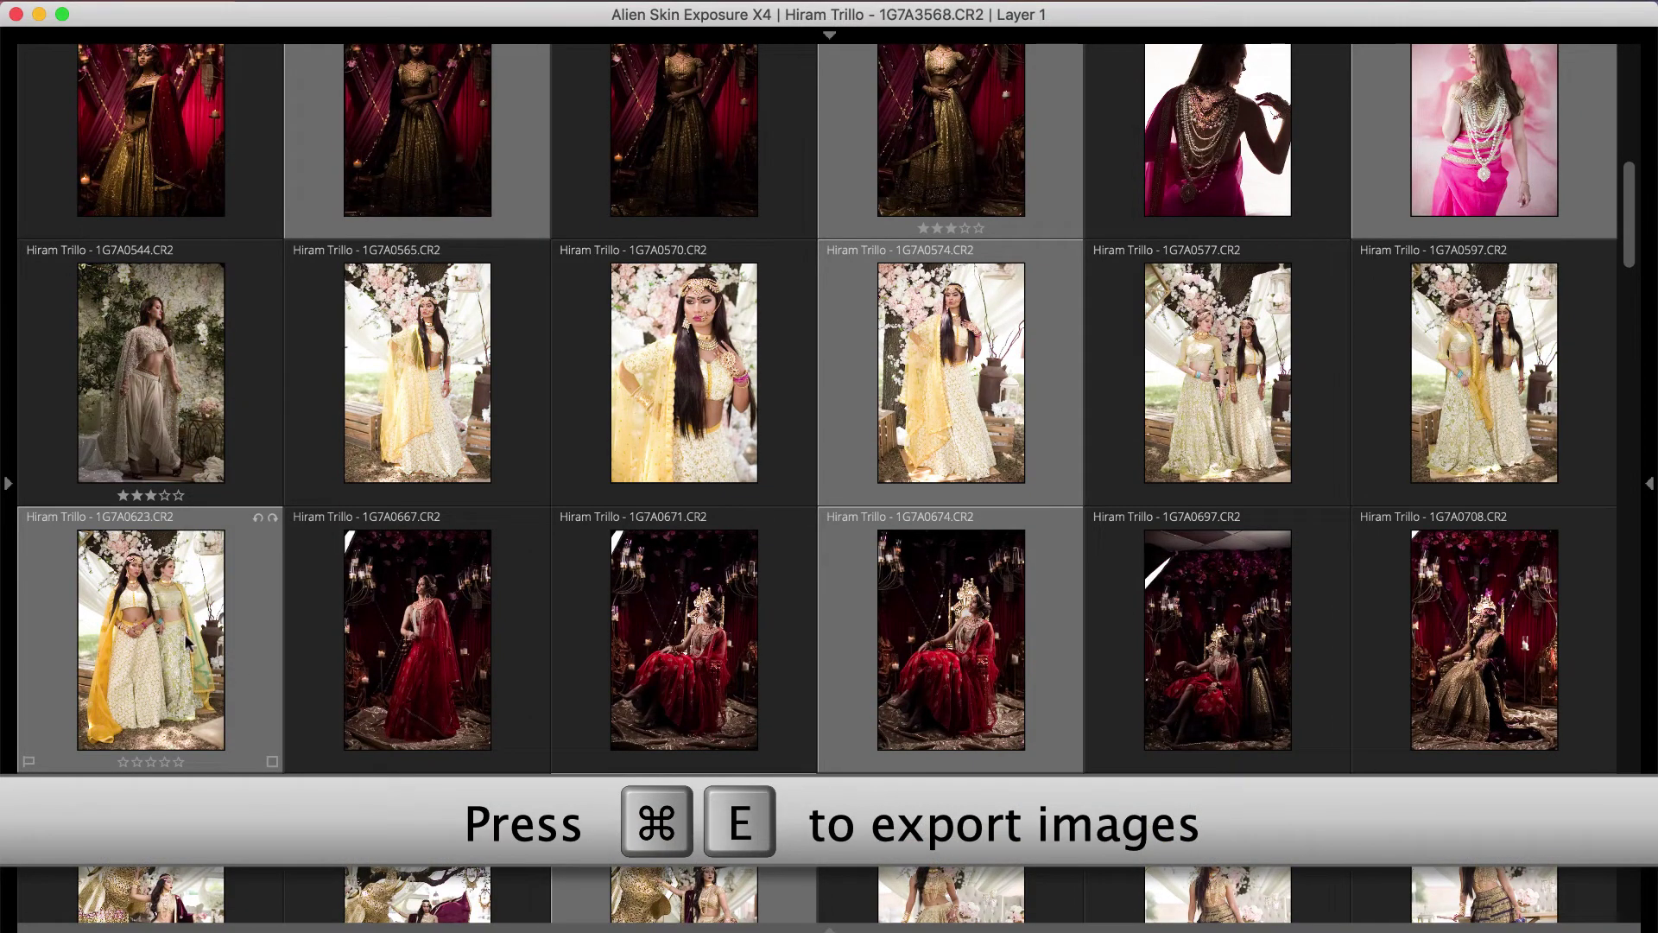
key("super+e")
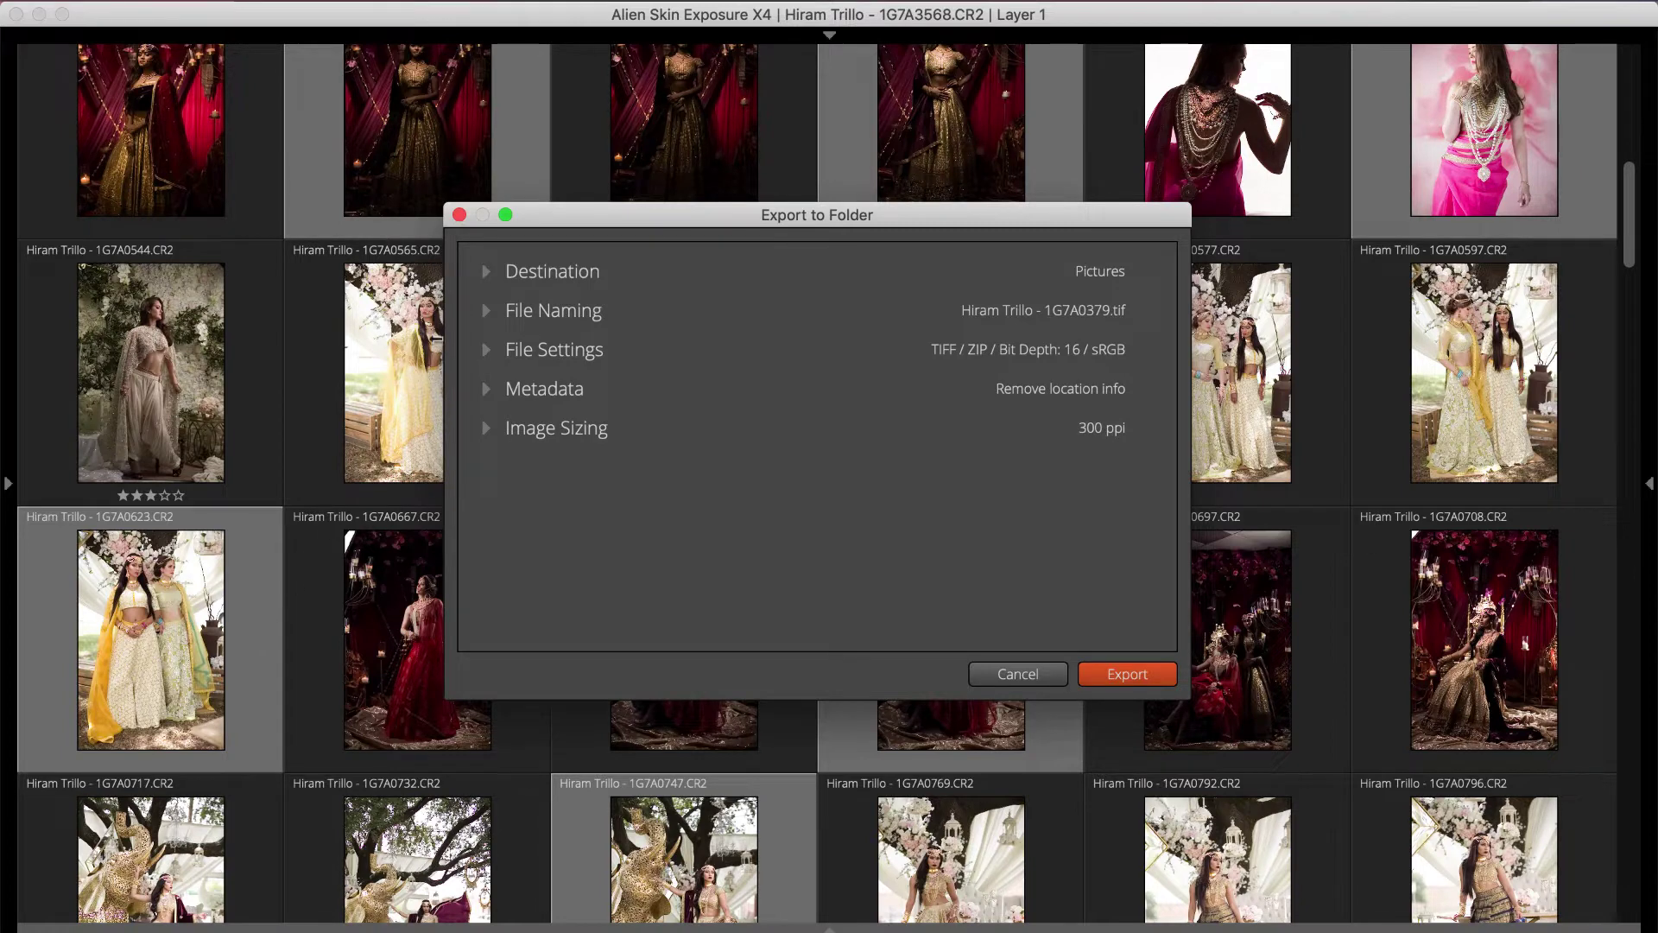
left_click(485, 273)
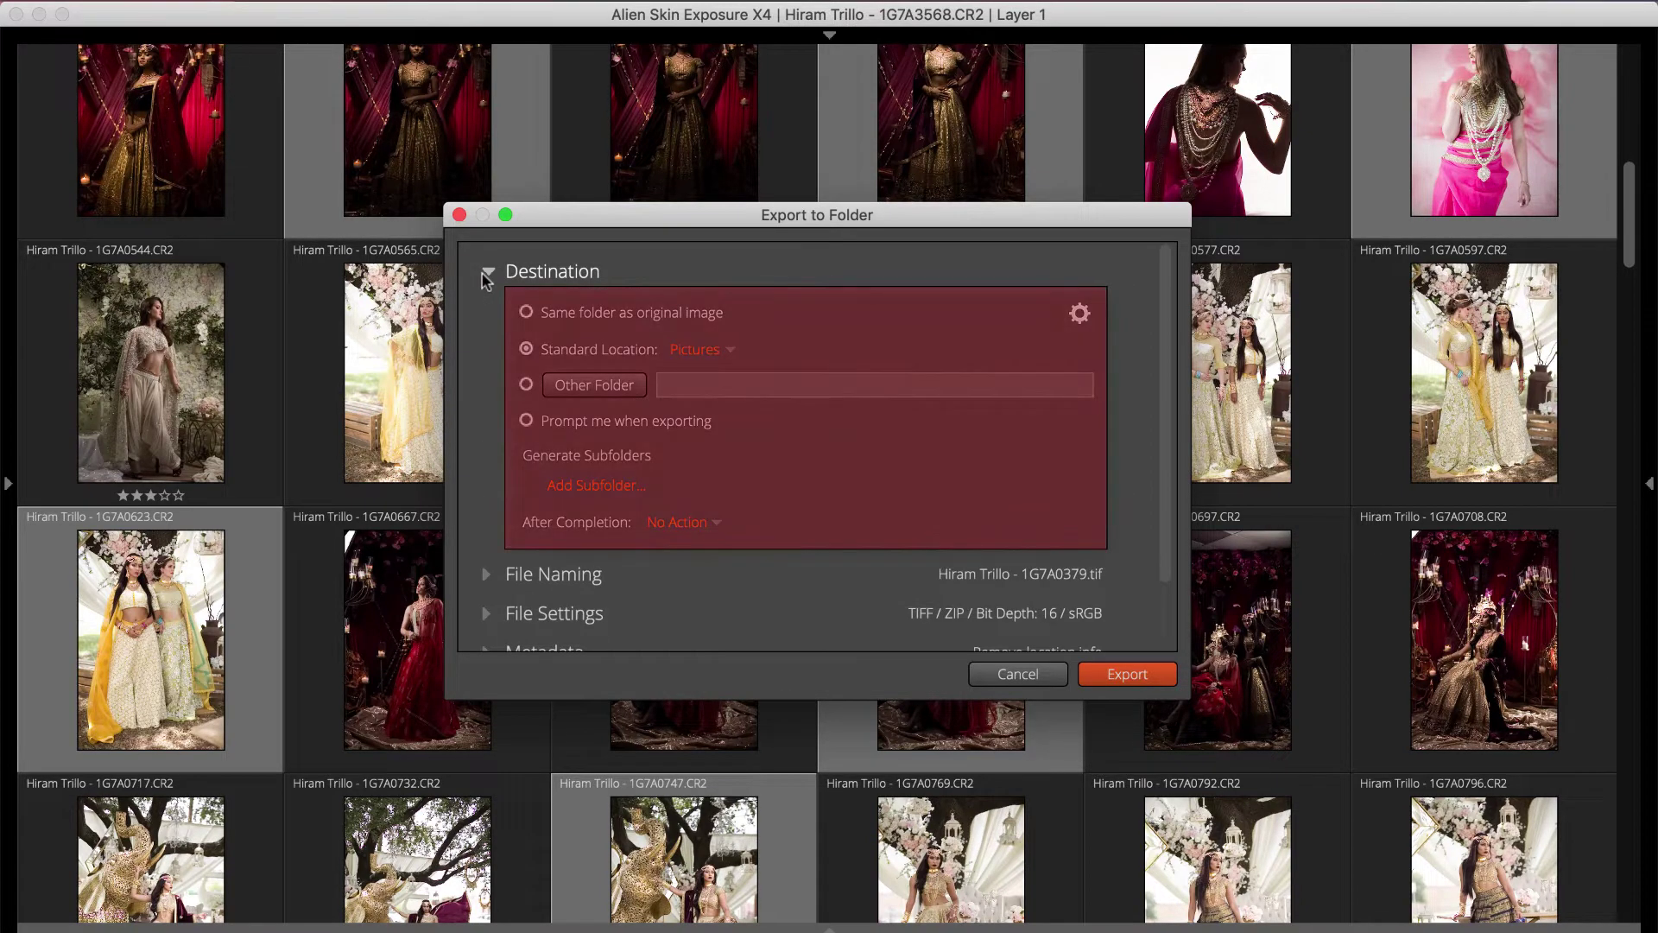
left_click(696, 350)
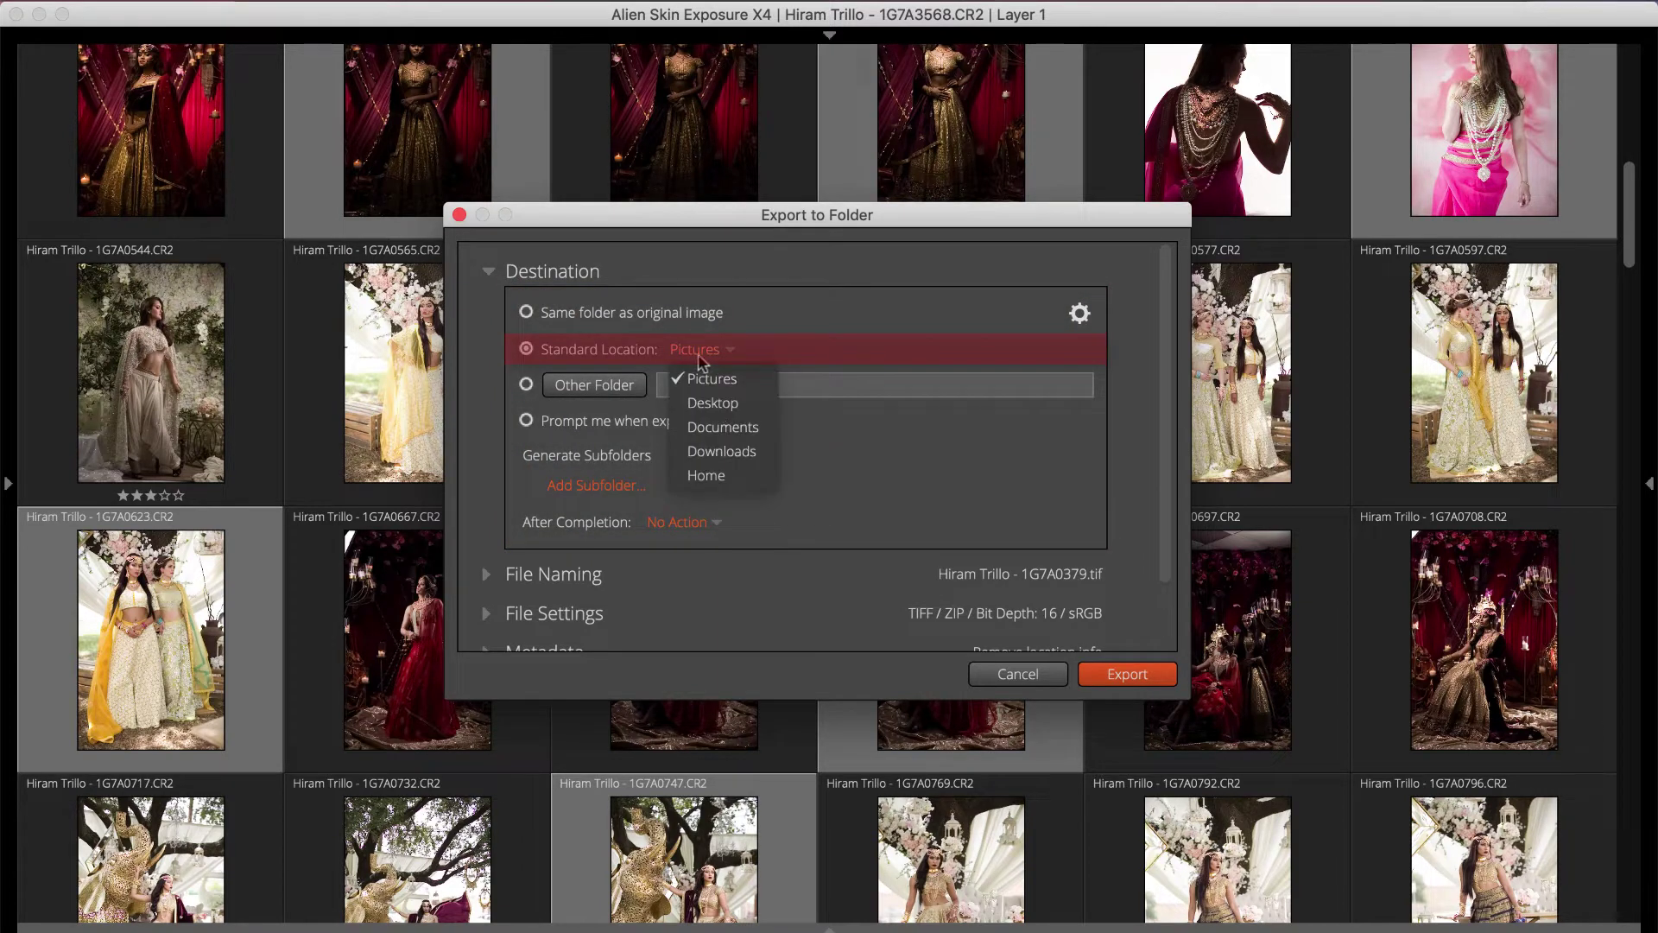
left_click(774, 378)
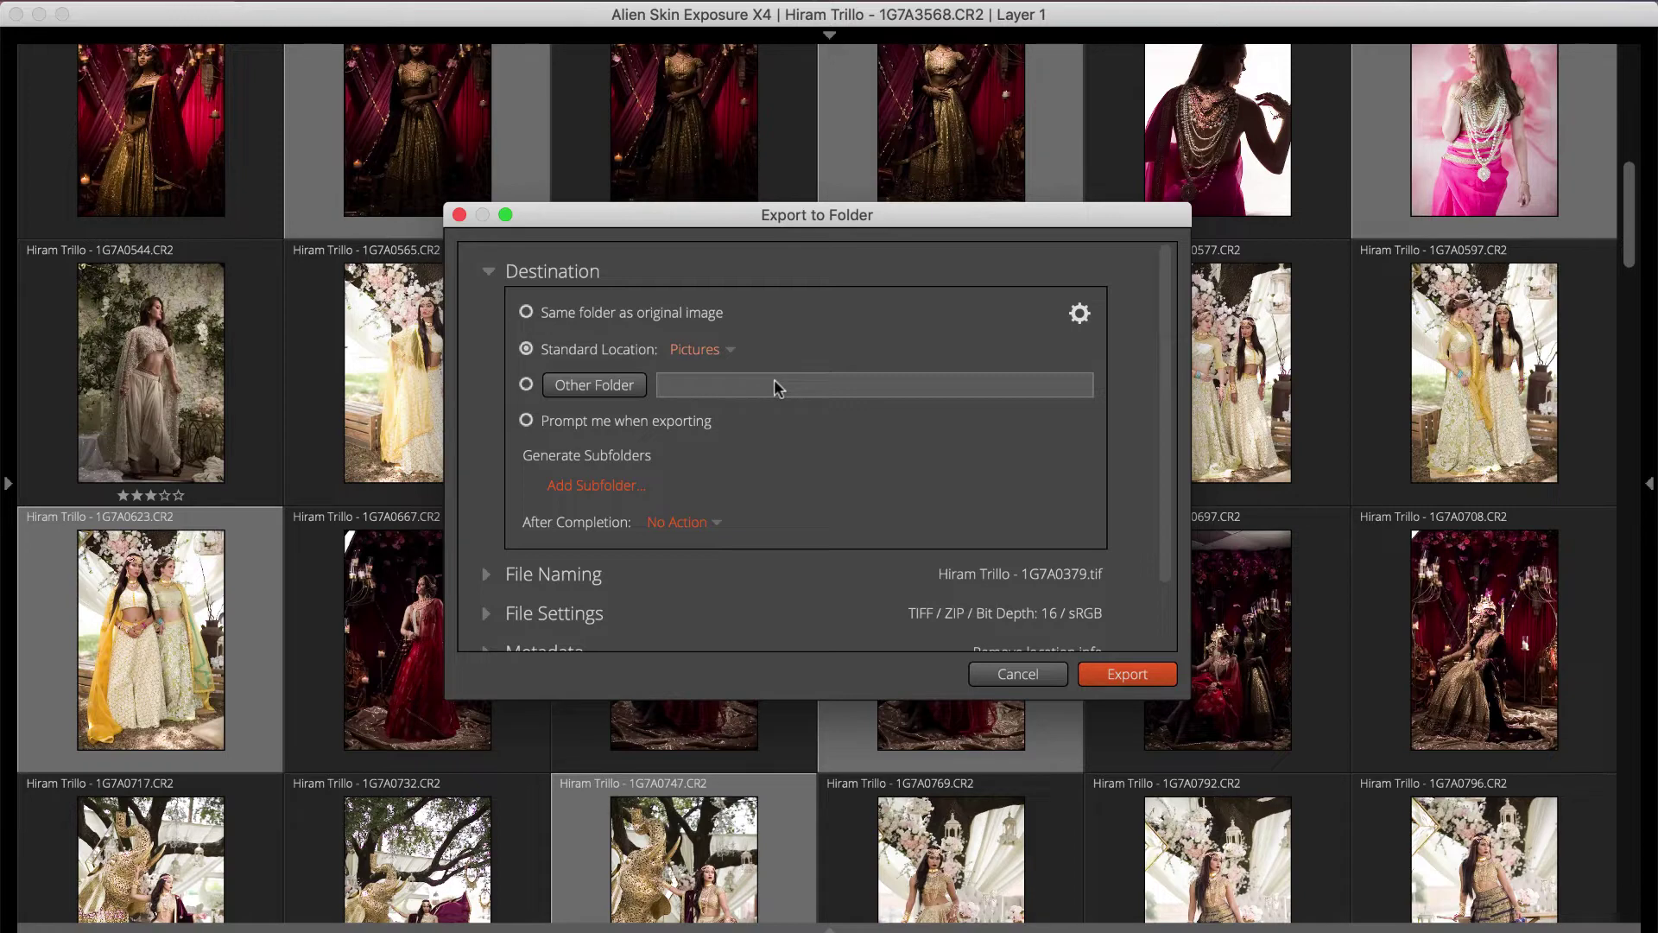
Add a generated subfolder named with the custom text "Raofactor" followed by the capture date in yyyyMMdd format
left_click(611, 486)
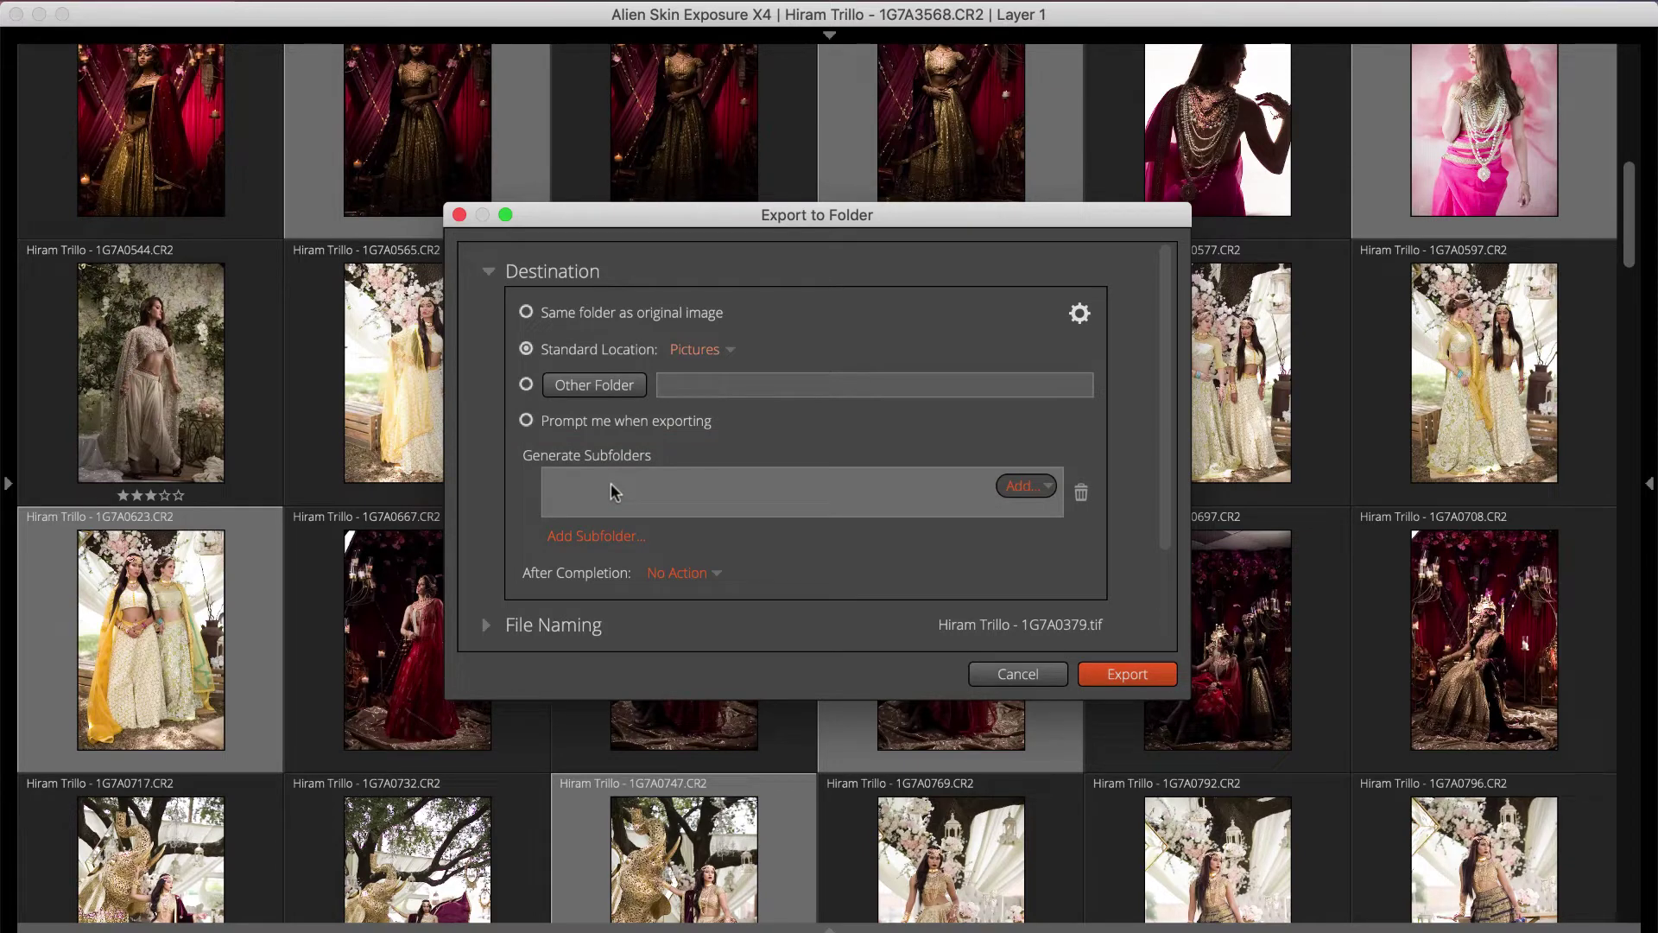
left_click(1026, 486)
left_click(1069, 585)
type("R")
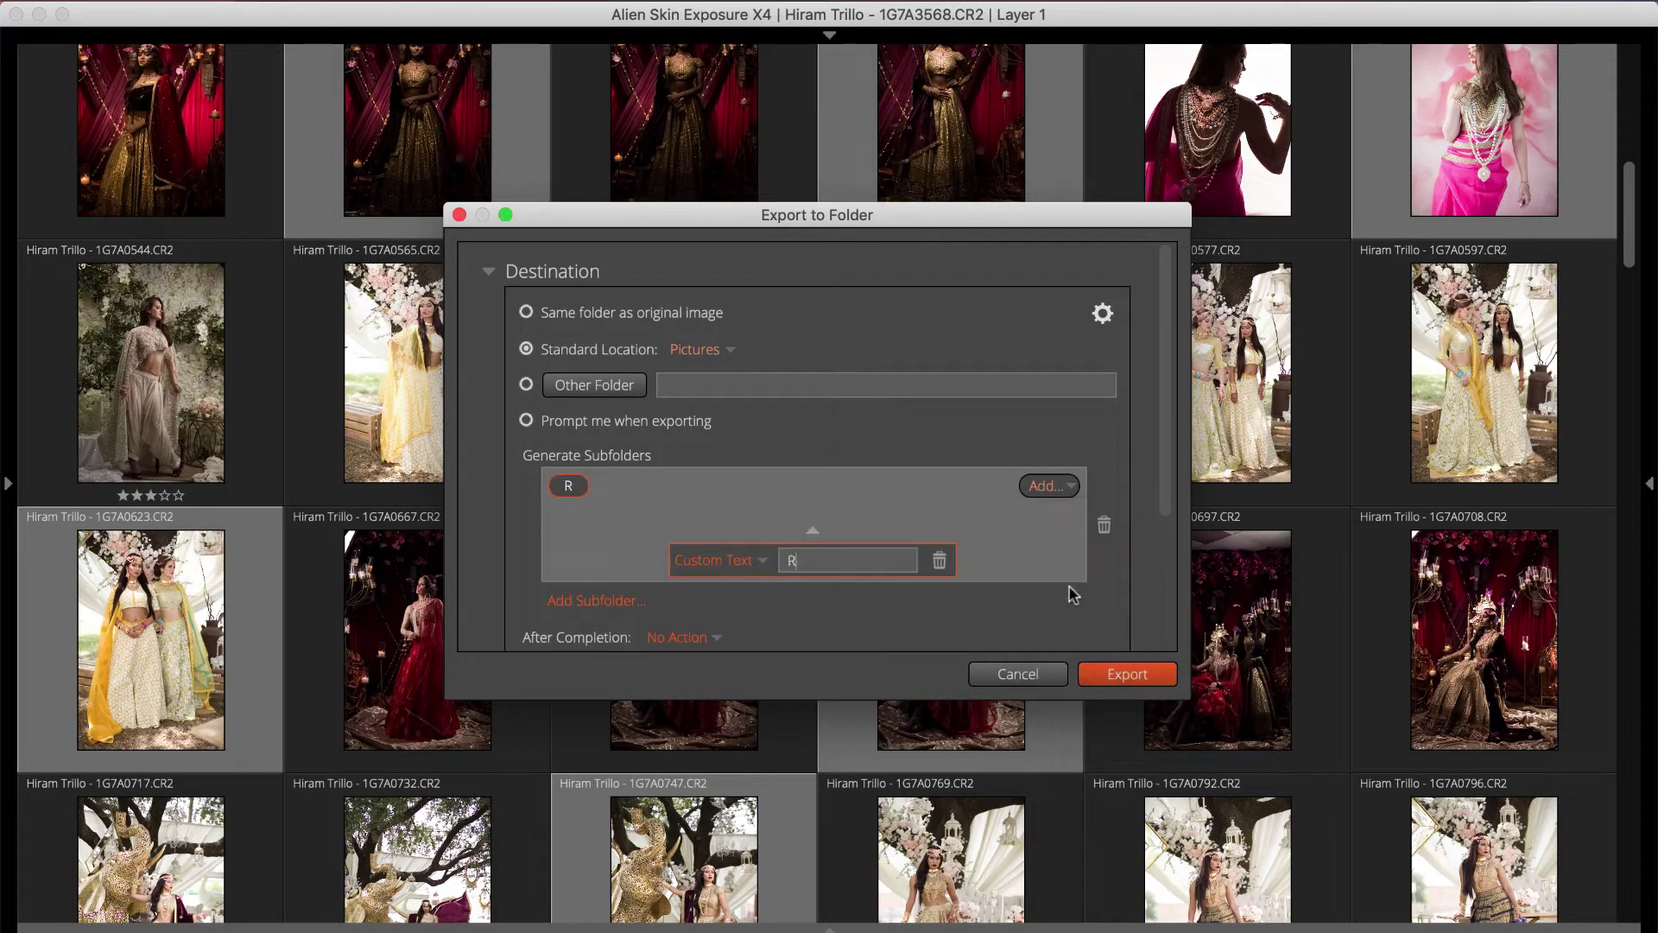
type("aofactor")
left_click(1048, 486)
left_click(1078, 636)
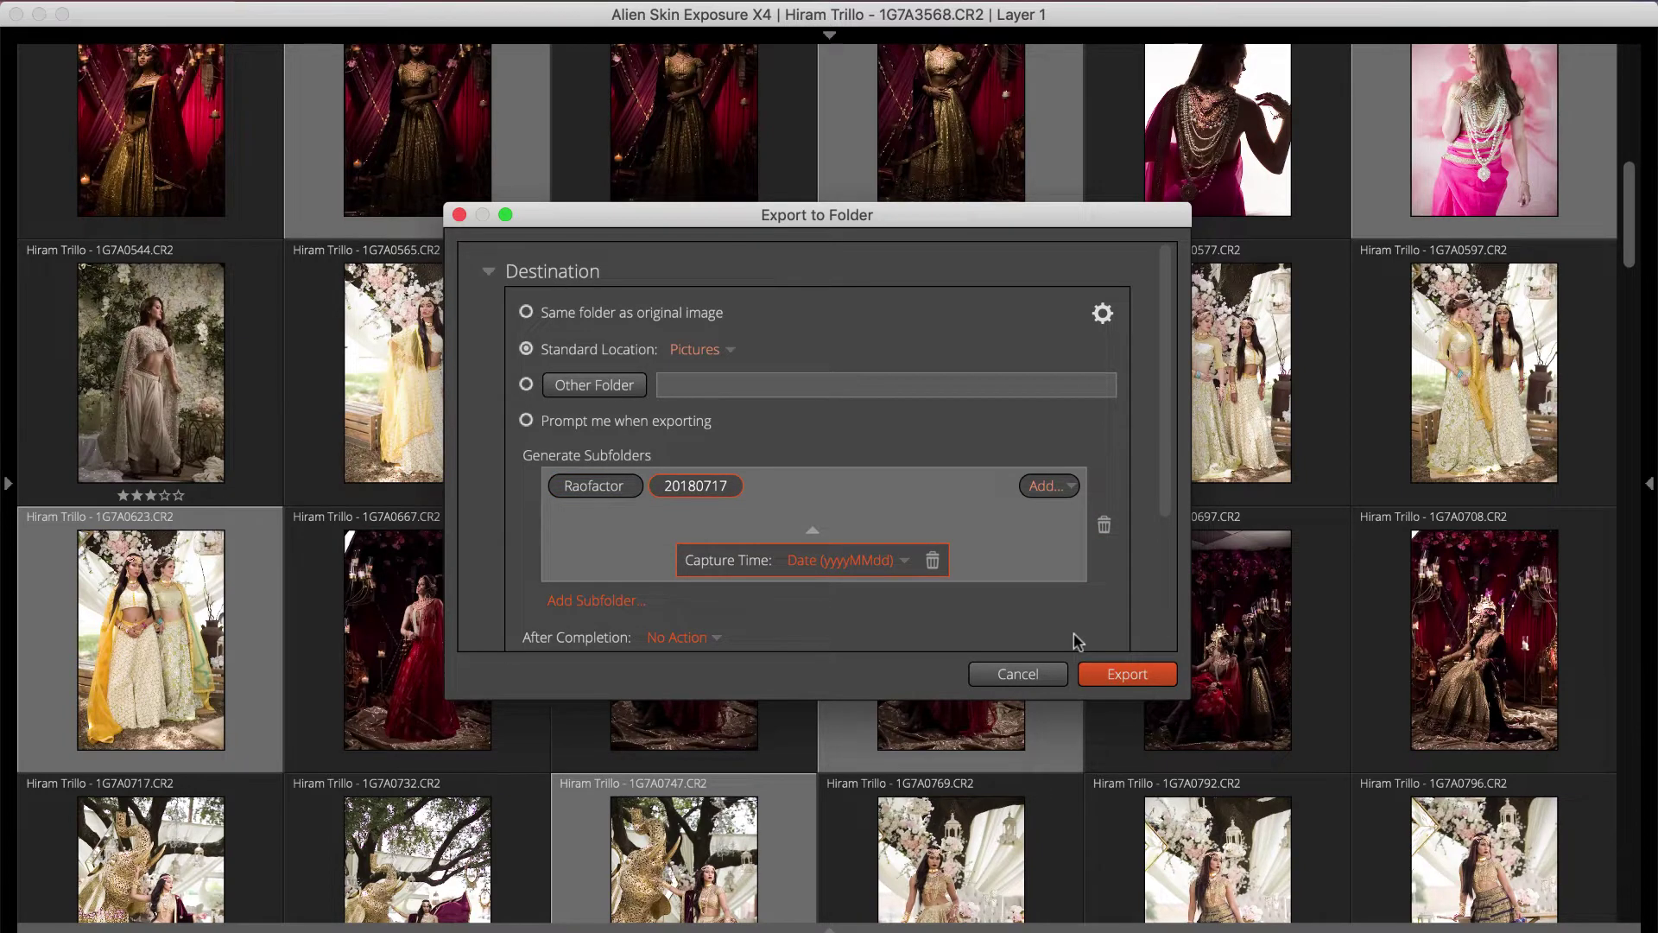
Set the export's after-completion action to Reveal In Finder
scroll(1078, 641, "down", 5)
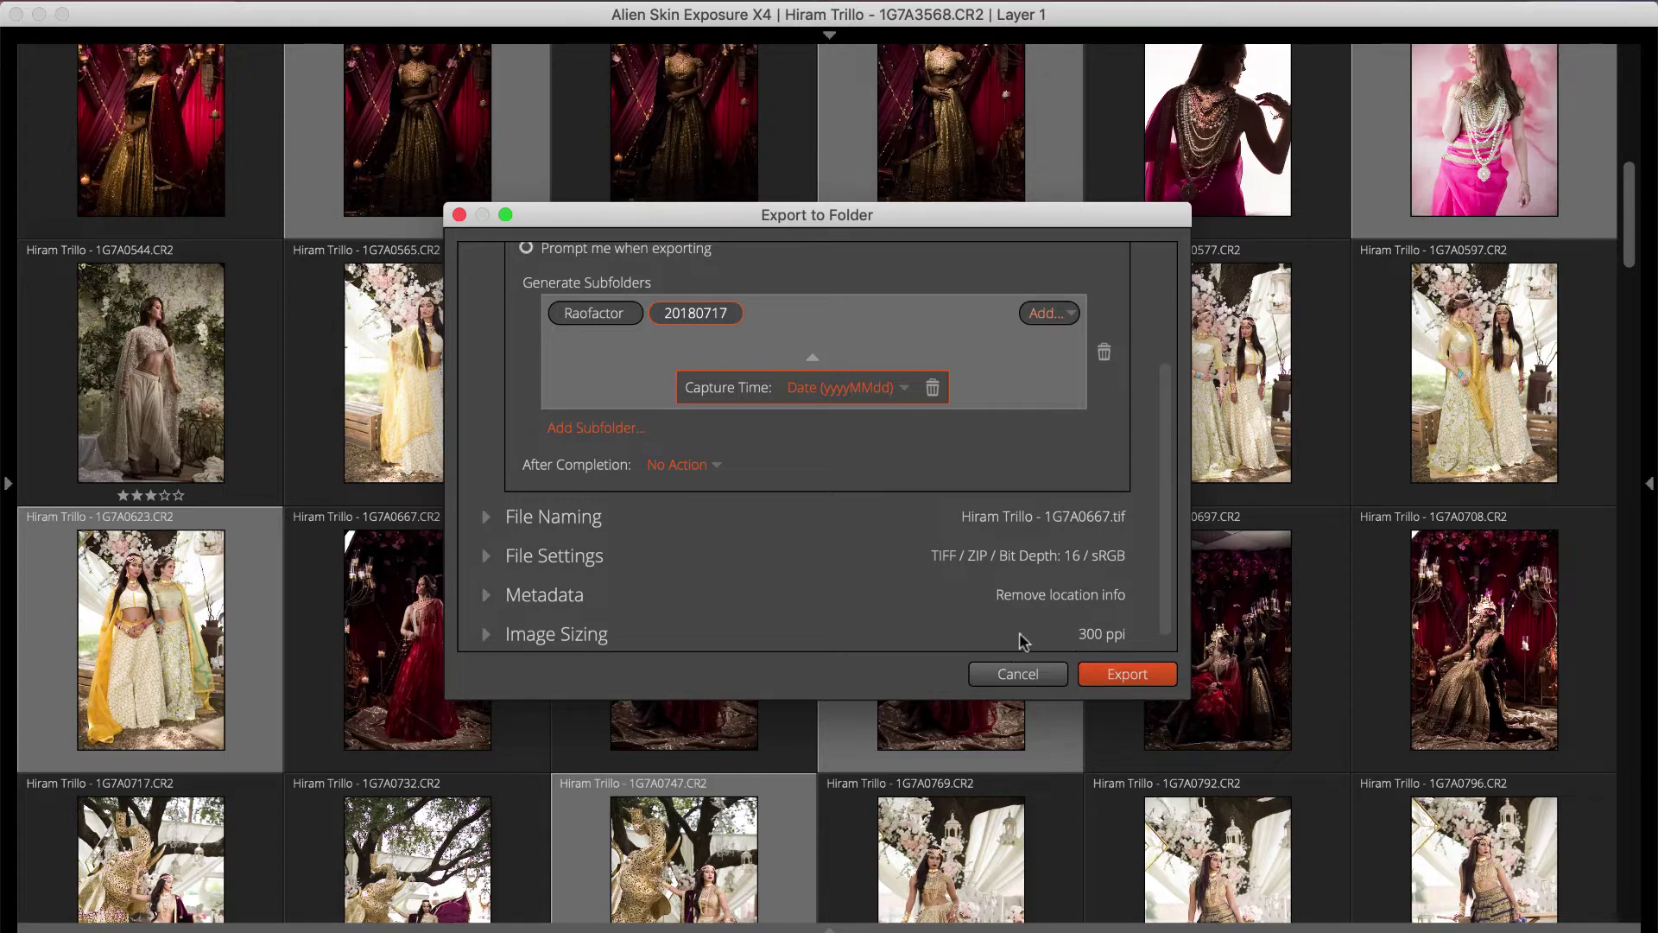
left_click(714, 468)
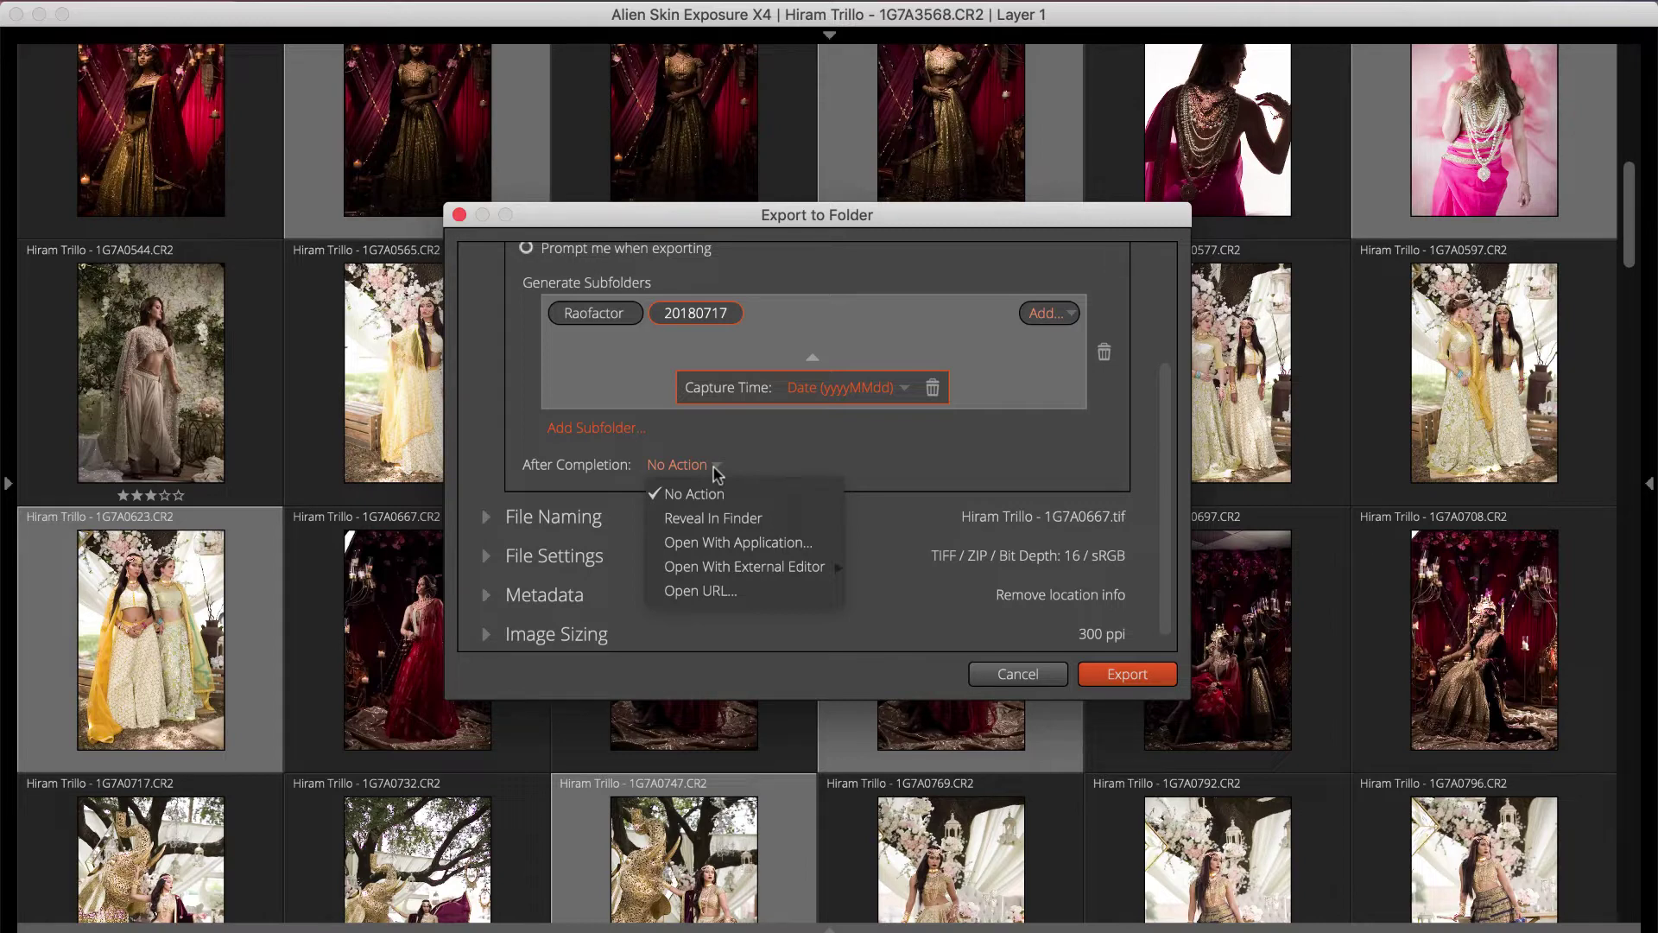
left_click(832, 519)
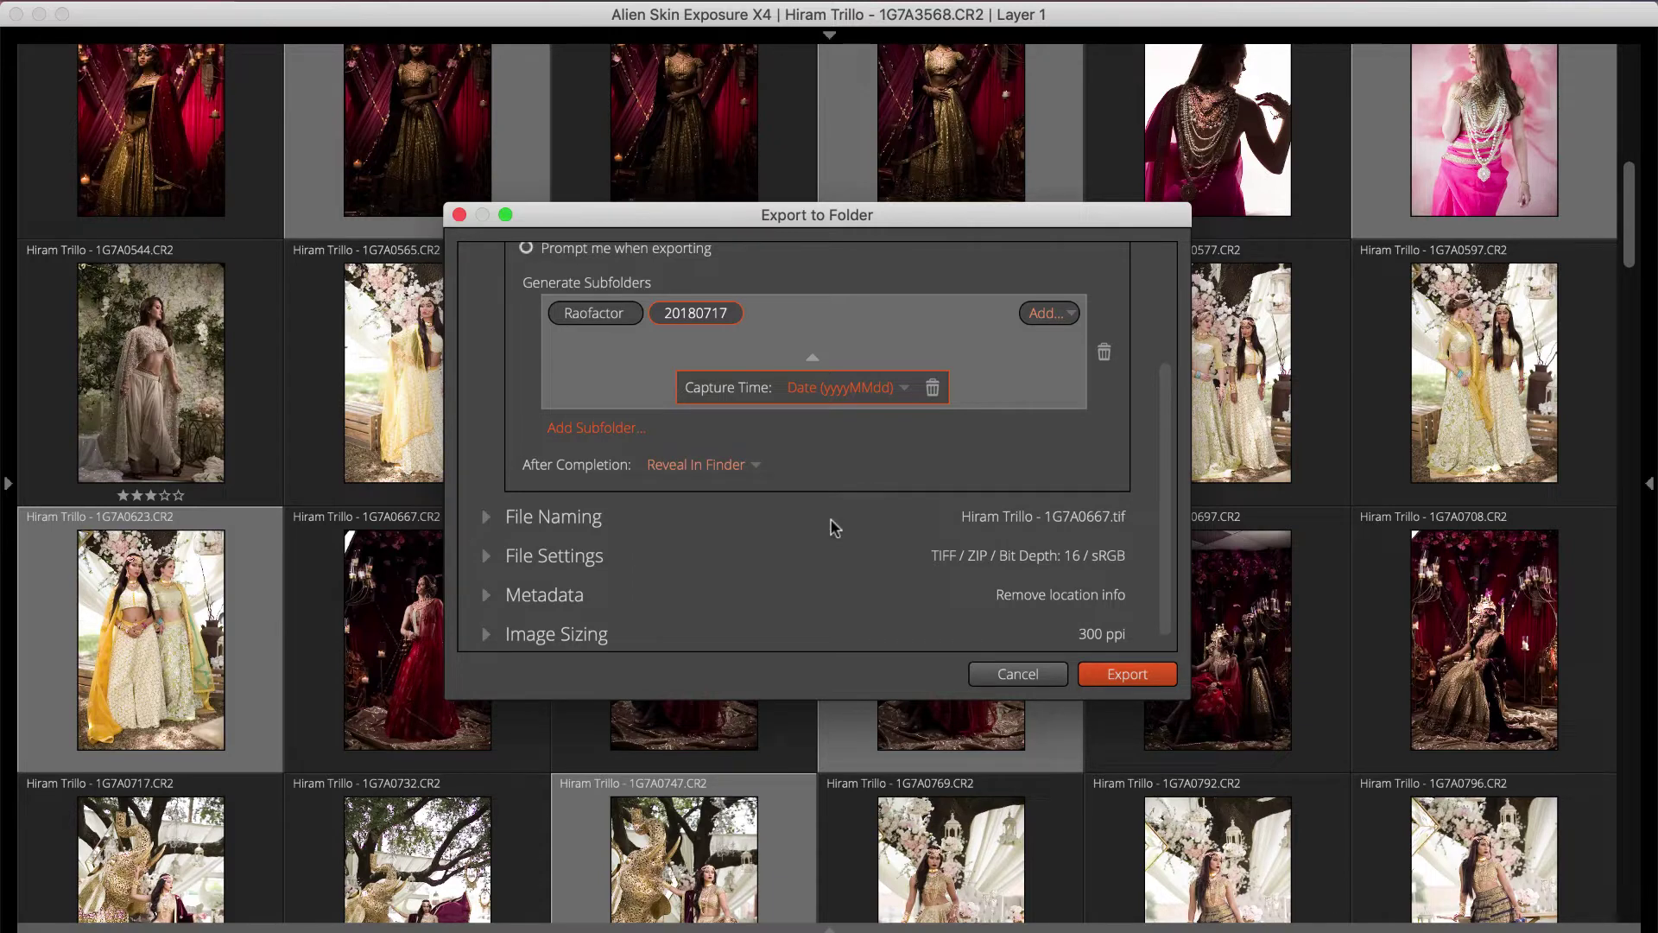
Replace the original name in the file naming template with the custom text "Raofactor-Fall-"
left_click(508, 518)
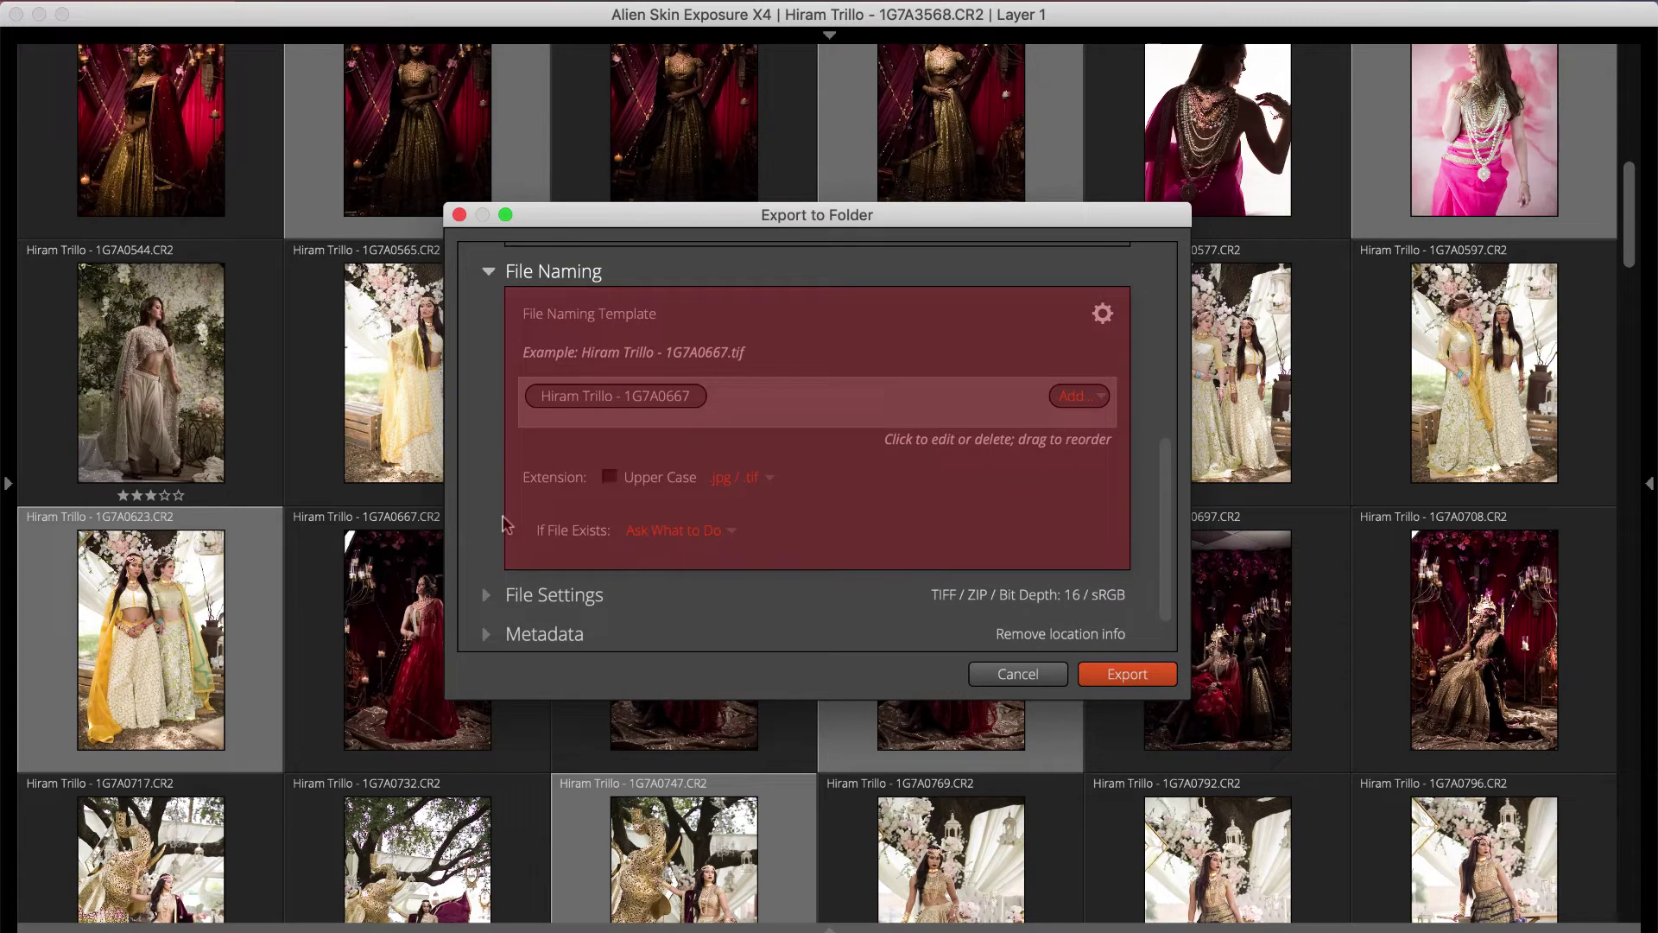
left_click(640, 402)
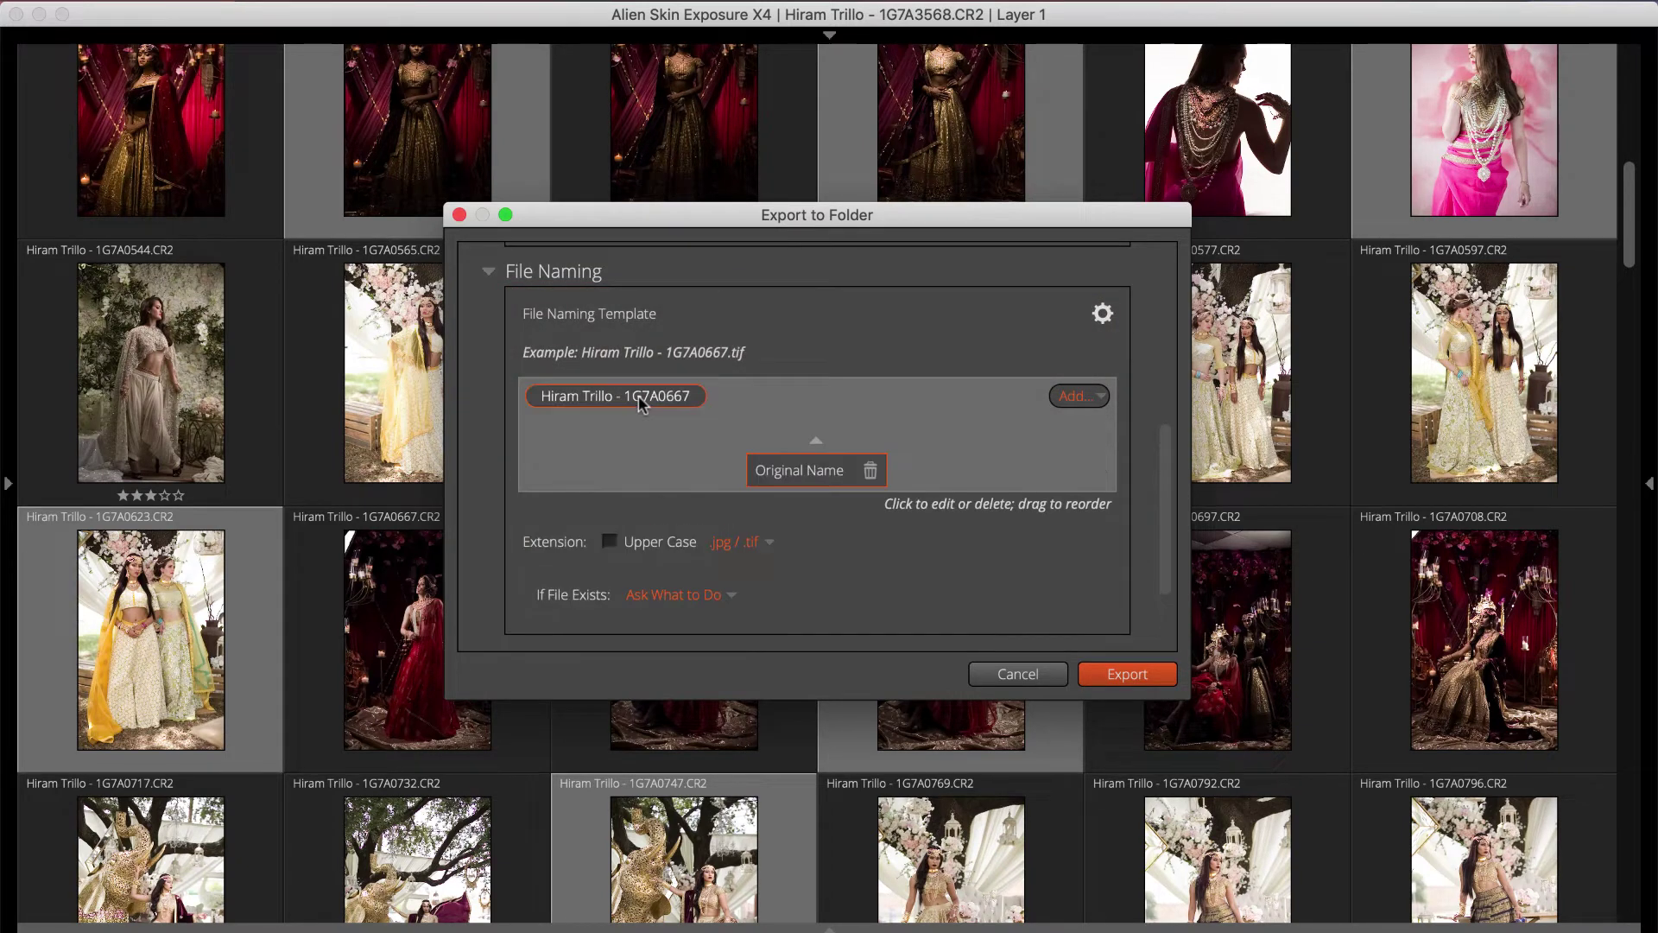
left_click(871, 471)
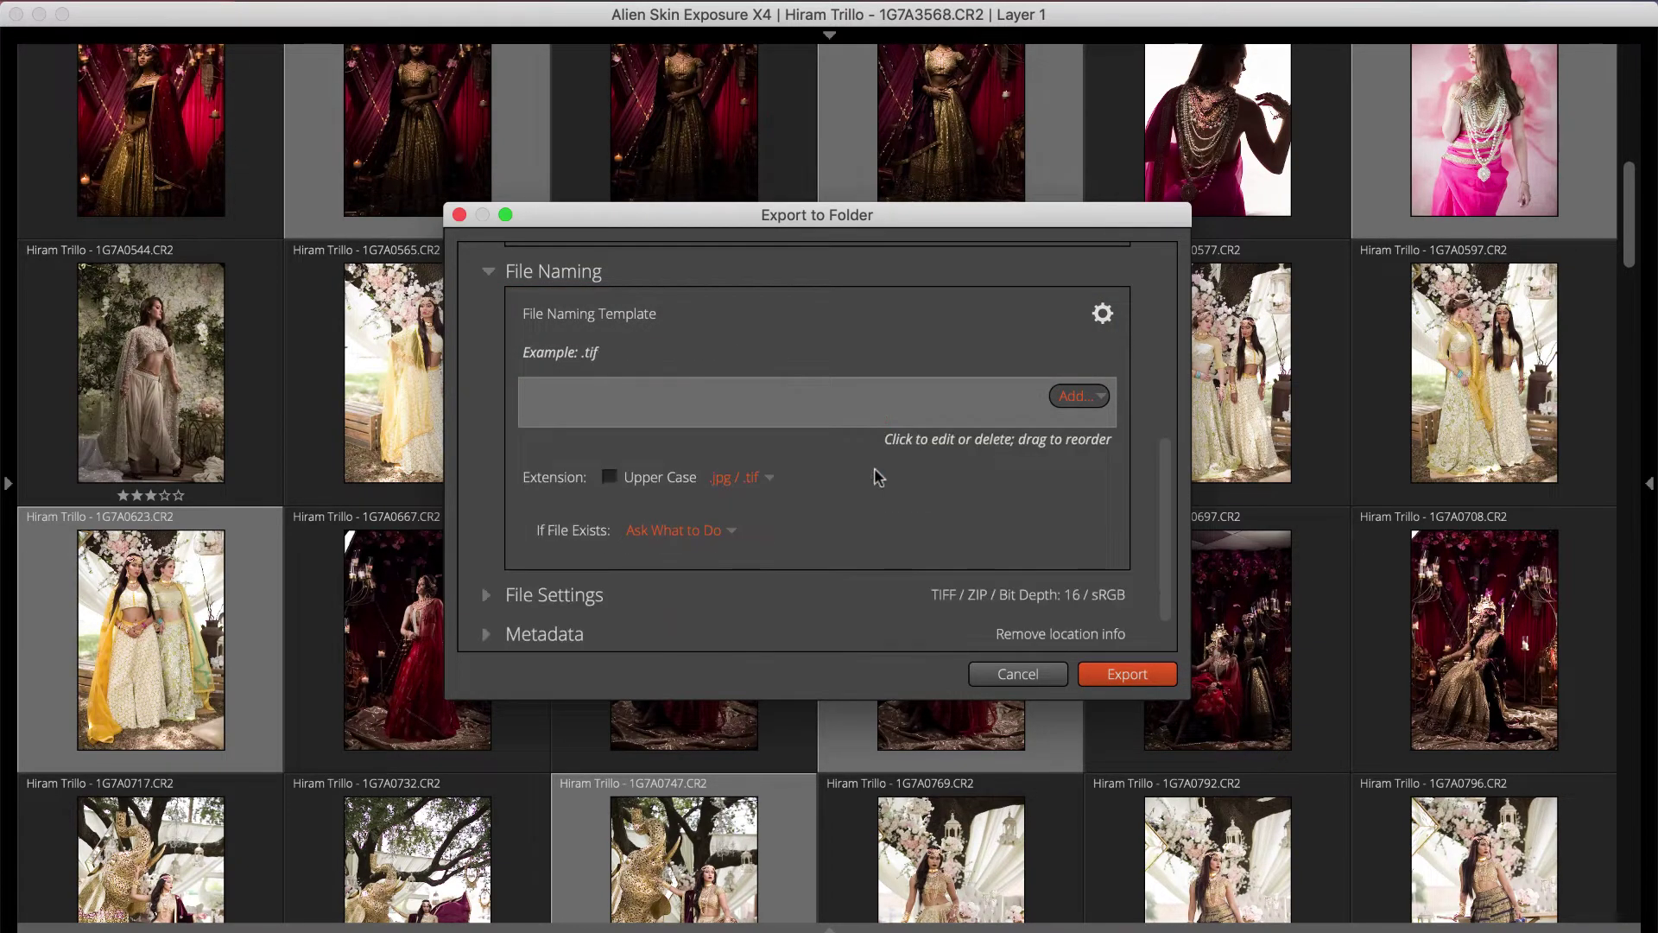
left_click(1062, 395)
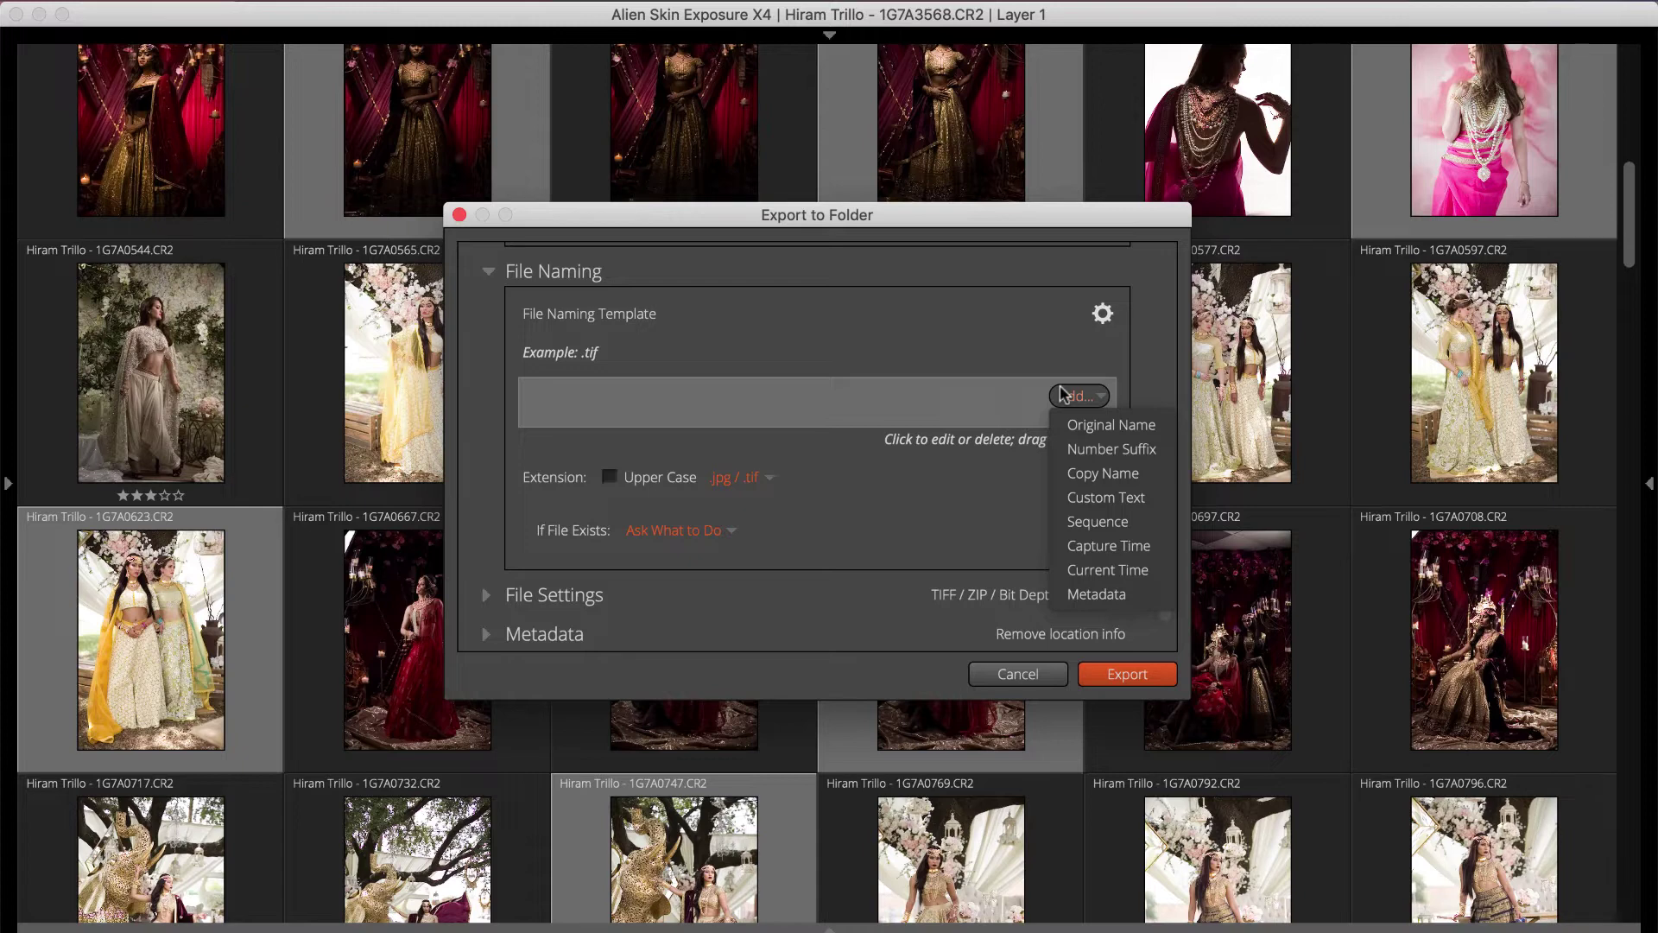
left_click(1085, 496)
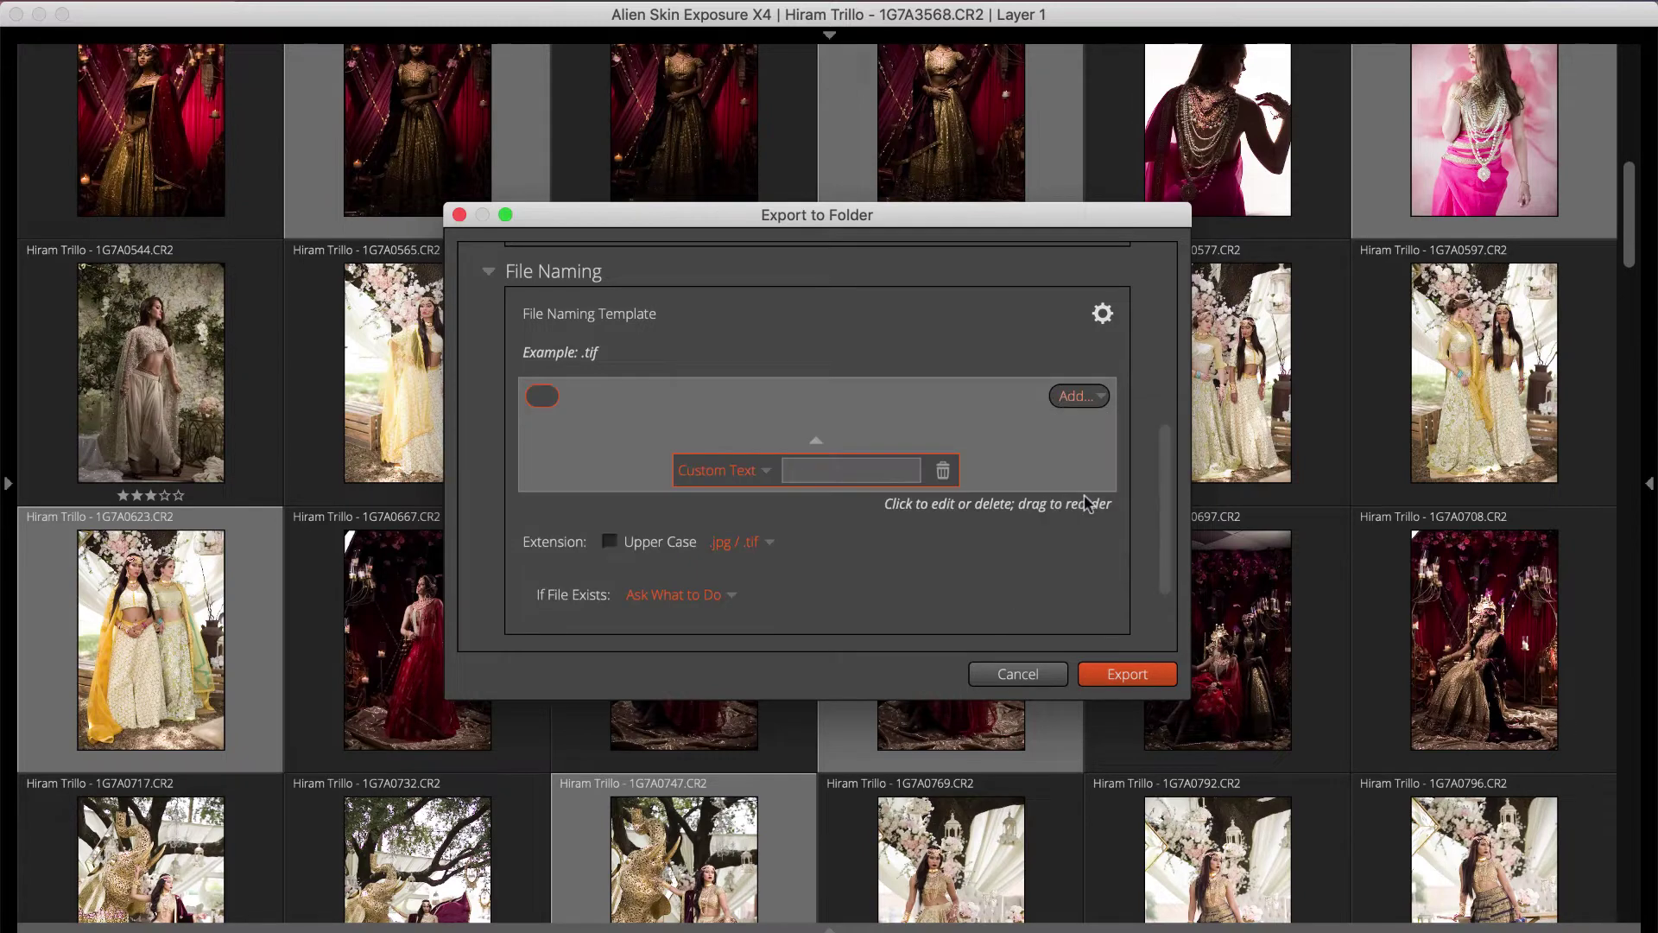
type("Raofactor")
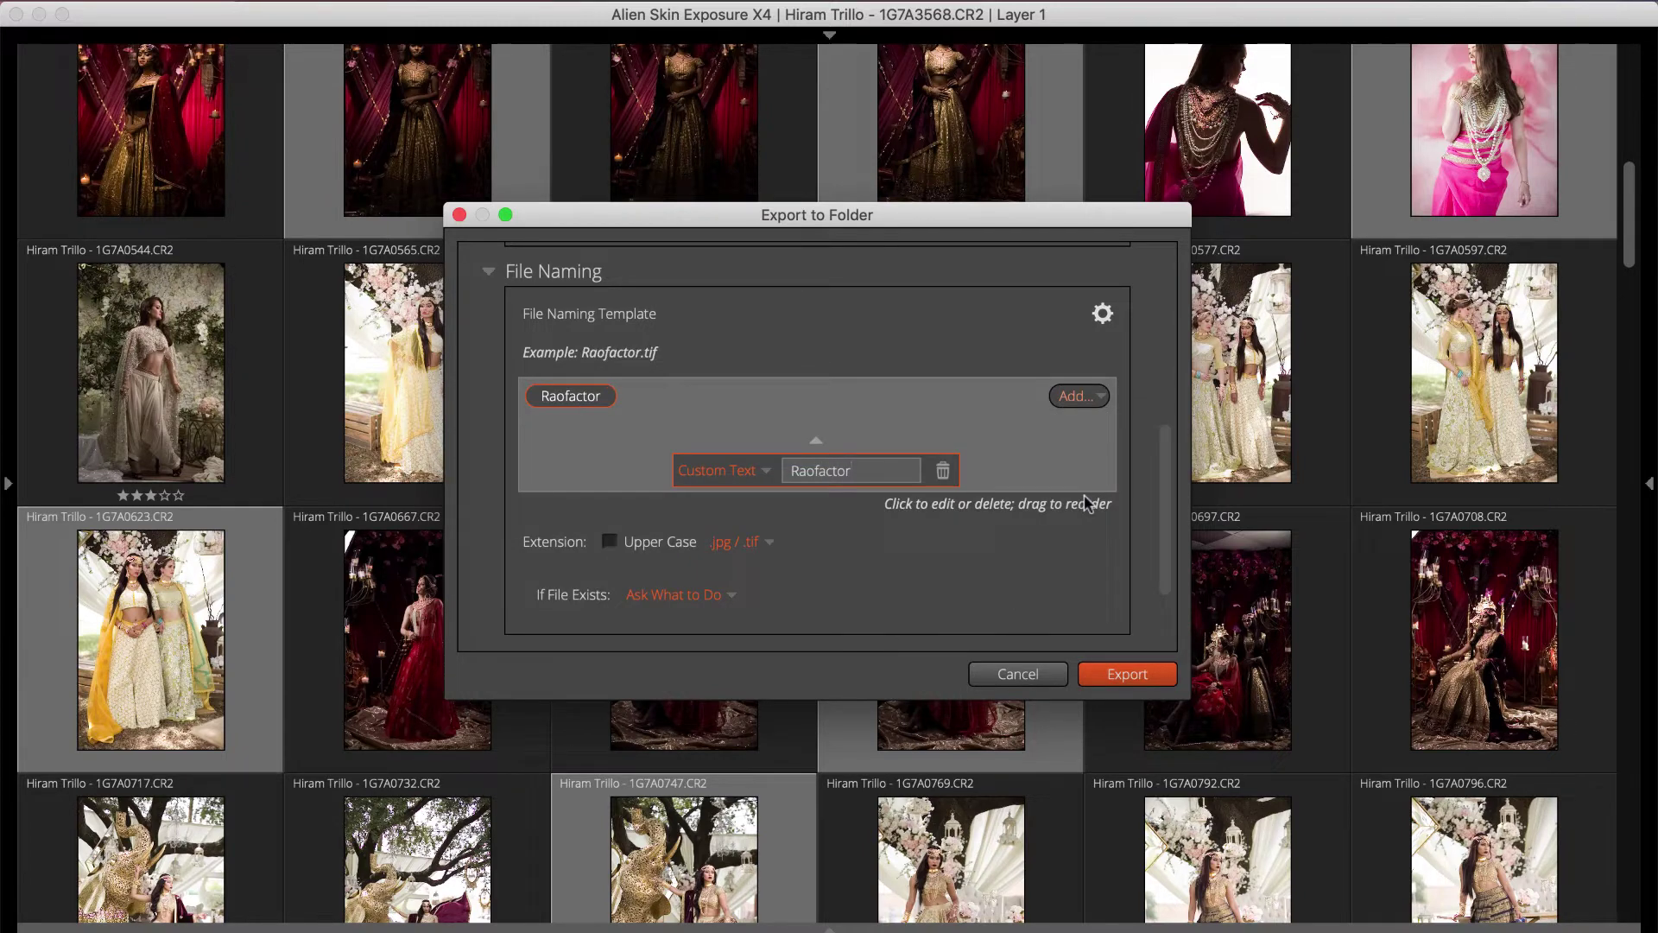
type("-Fall")
Add a sequence number to the file naming template and choose Ask What to Do for files that already exist
left_click(1085, 402)
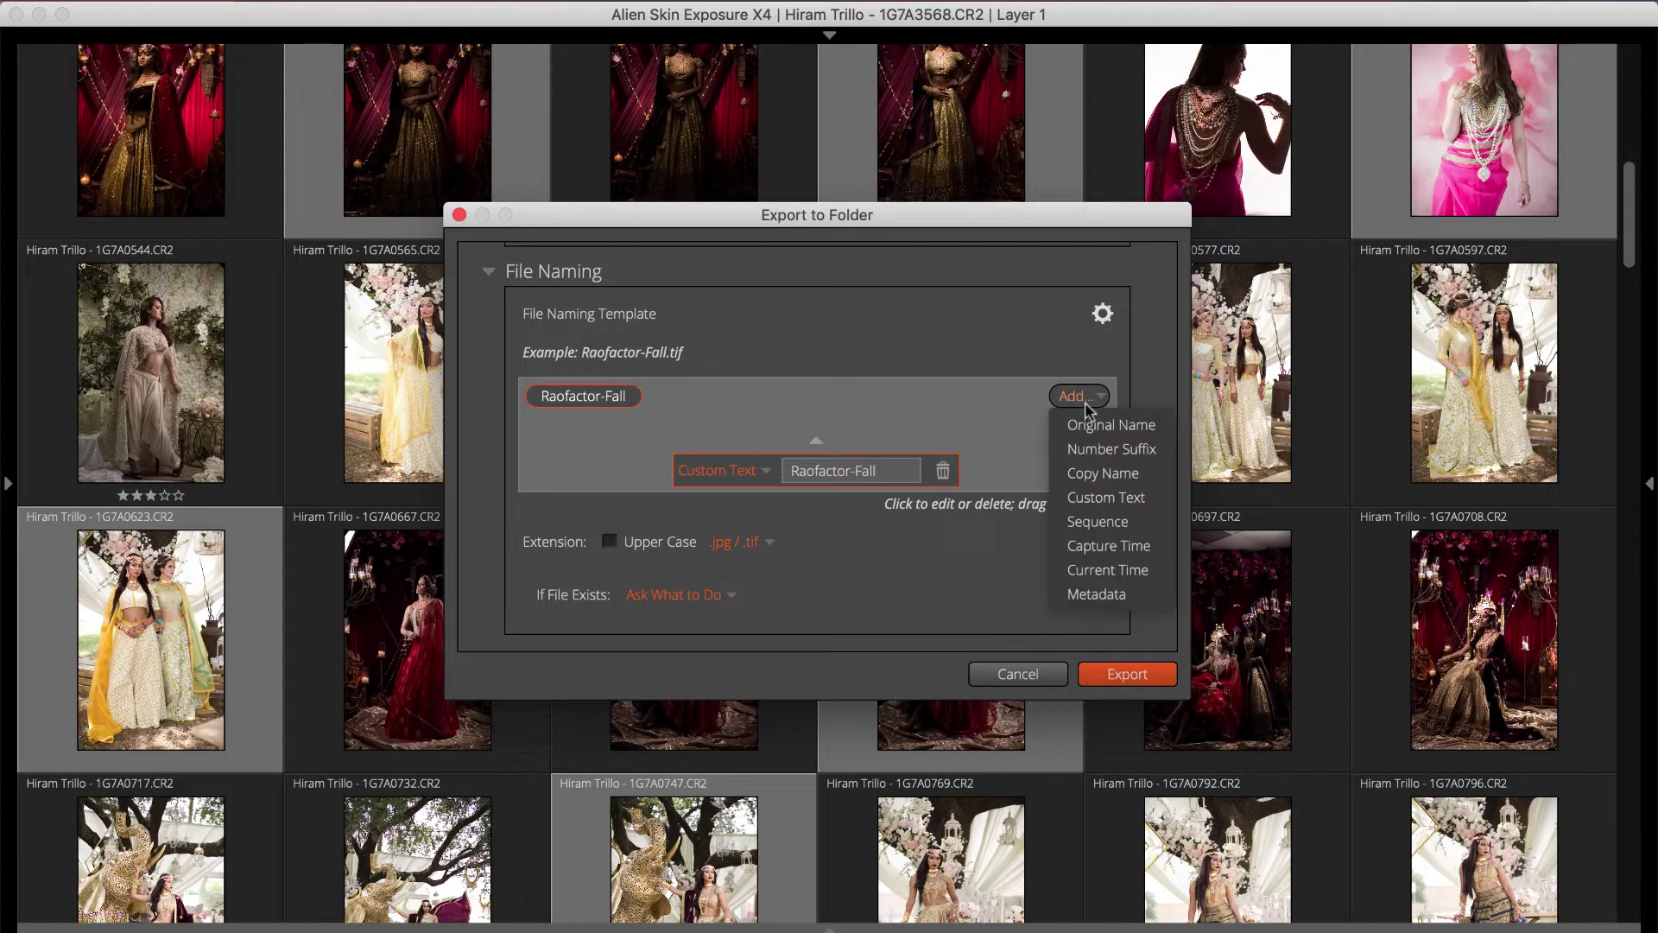
left_click(1128, 521)
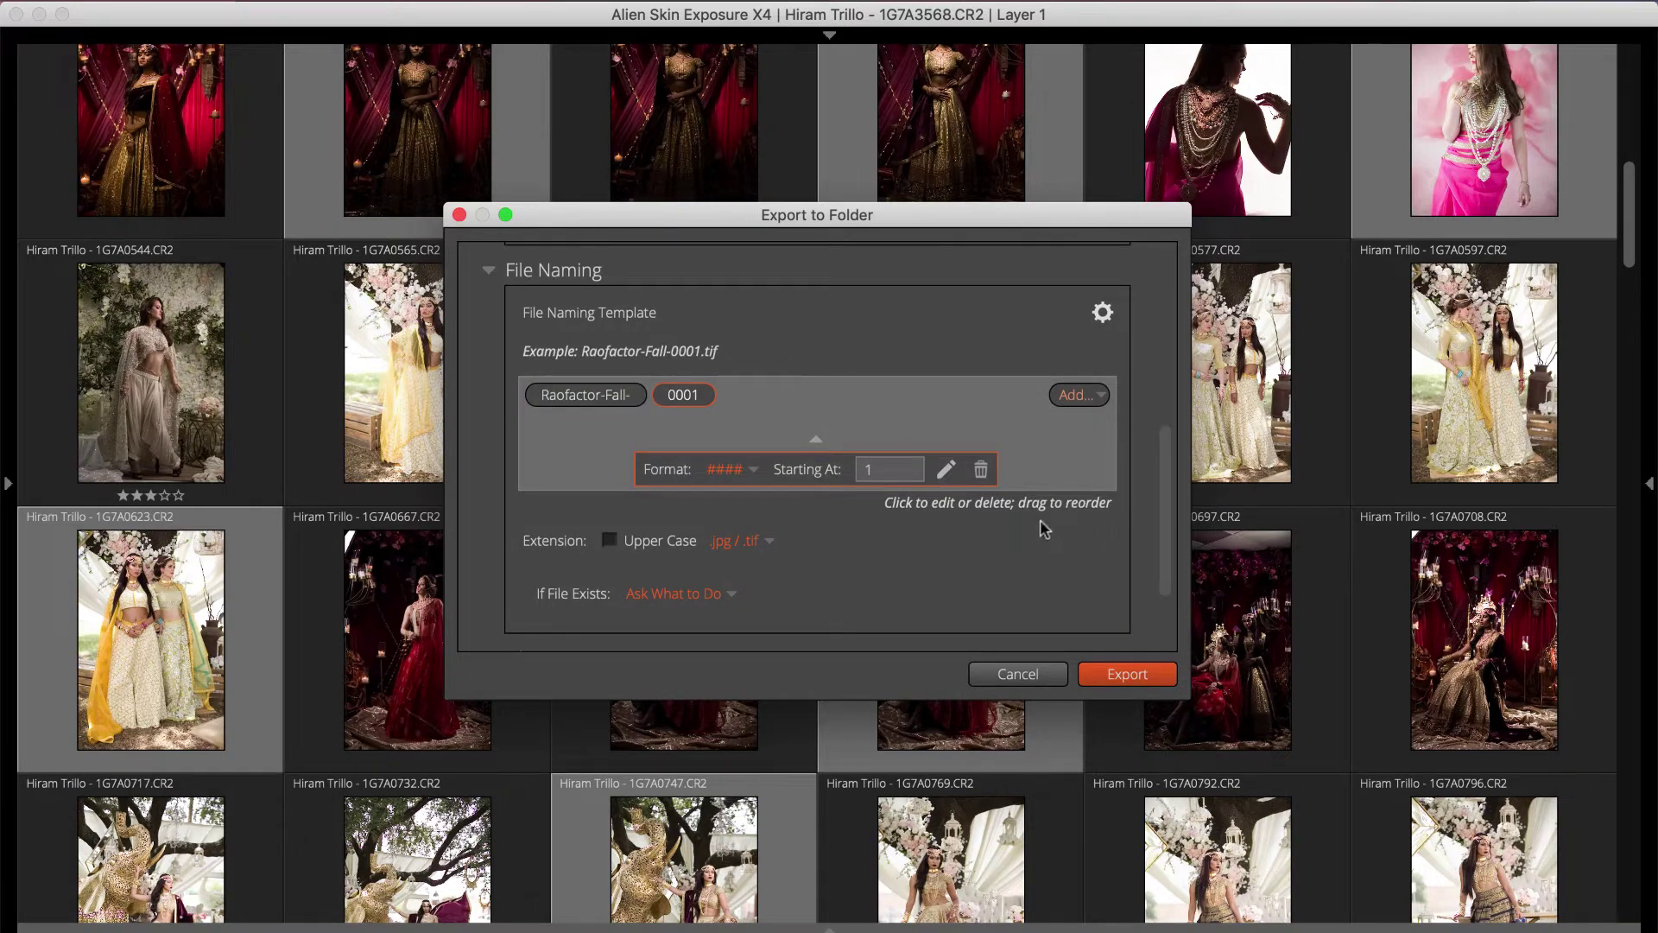
left_click(733, 596)
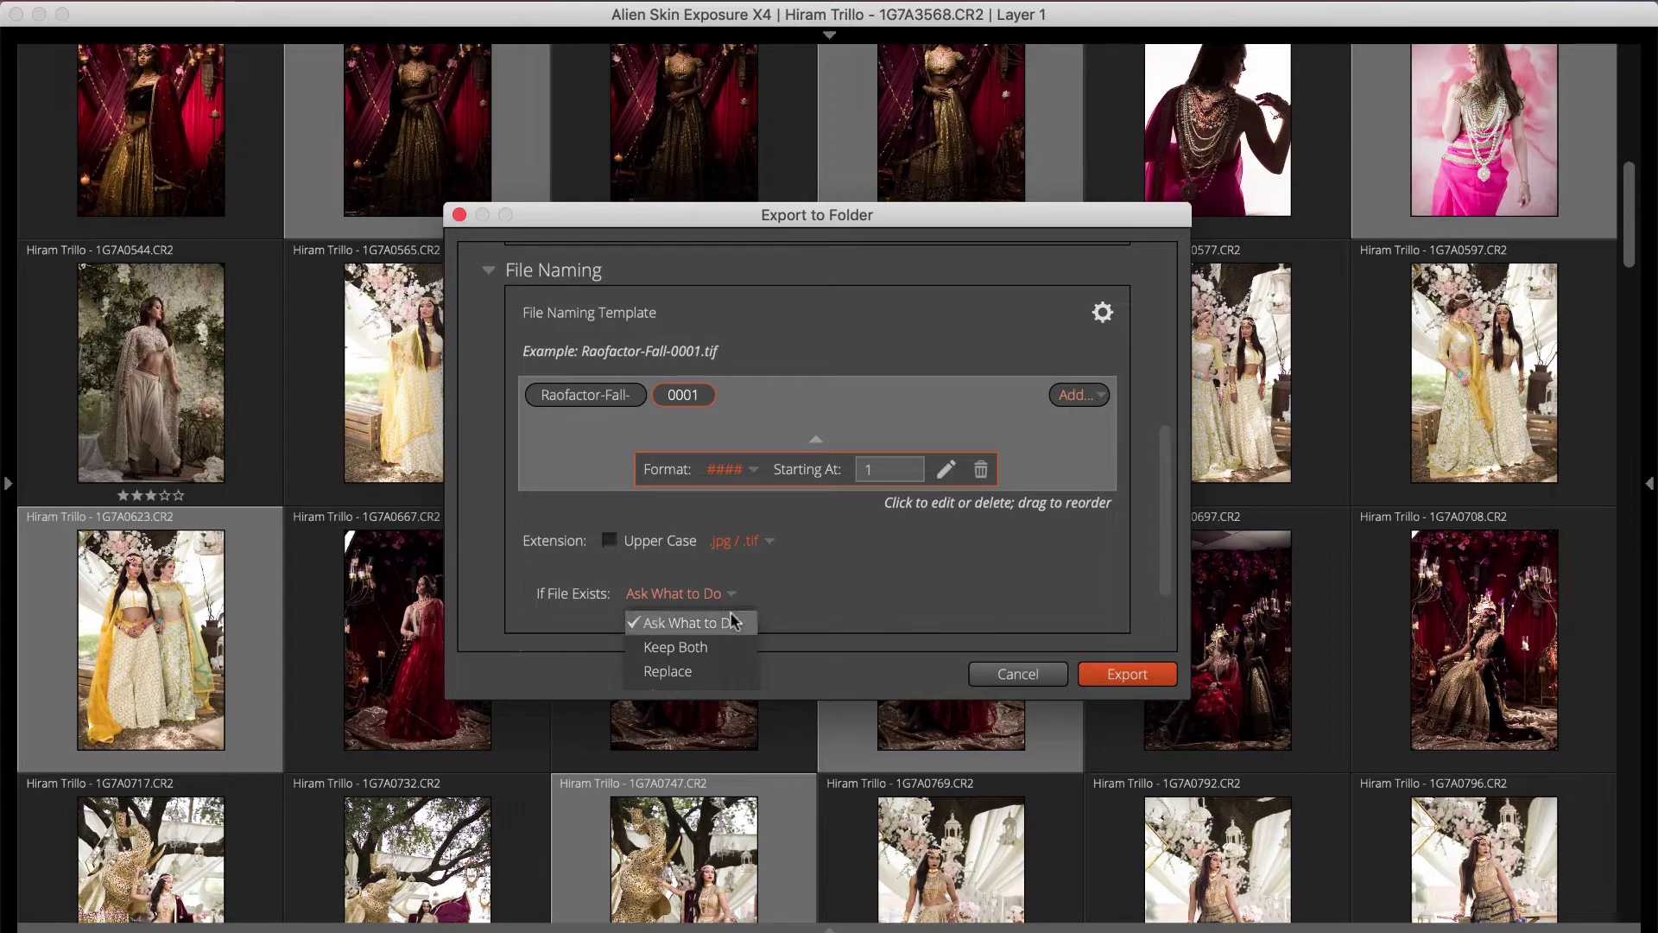
left_click(732, 620)
Expand the export's file settings and try JPEG as the file type
scroll(732, 620, "down", 3)
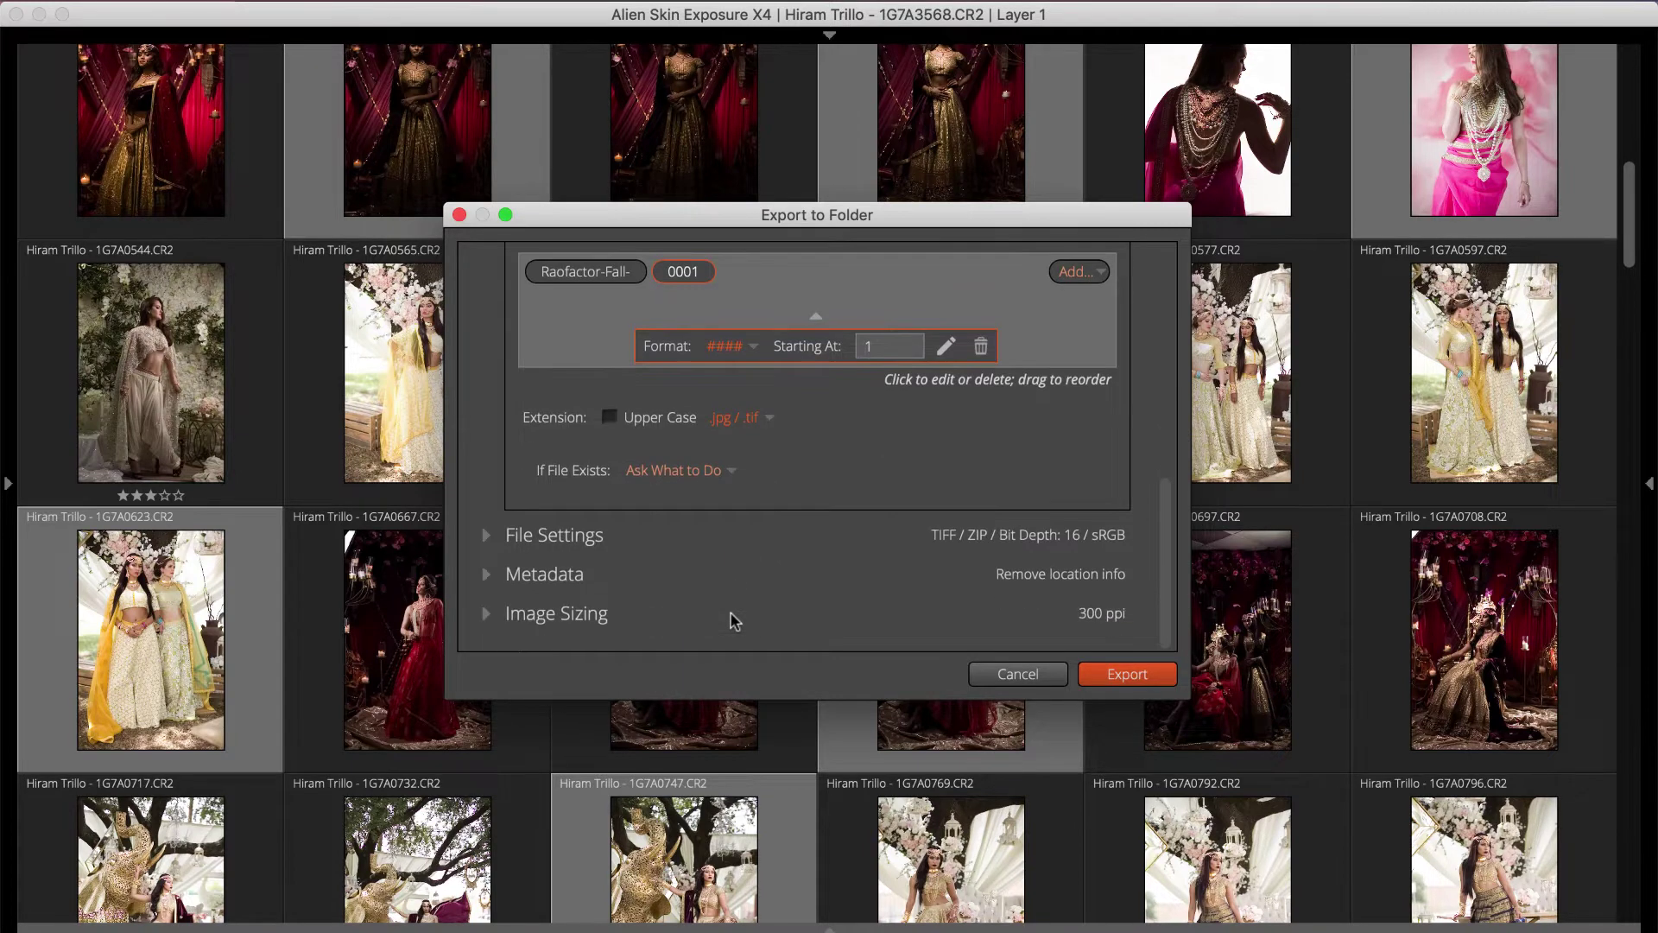
left_click(541, 535)
scroll(542, 542, "down", 5)
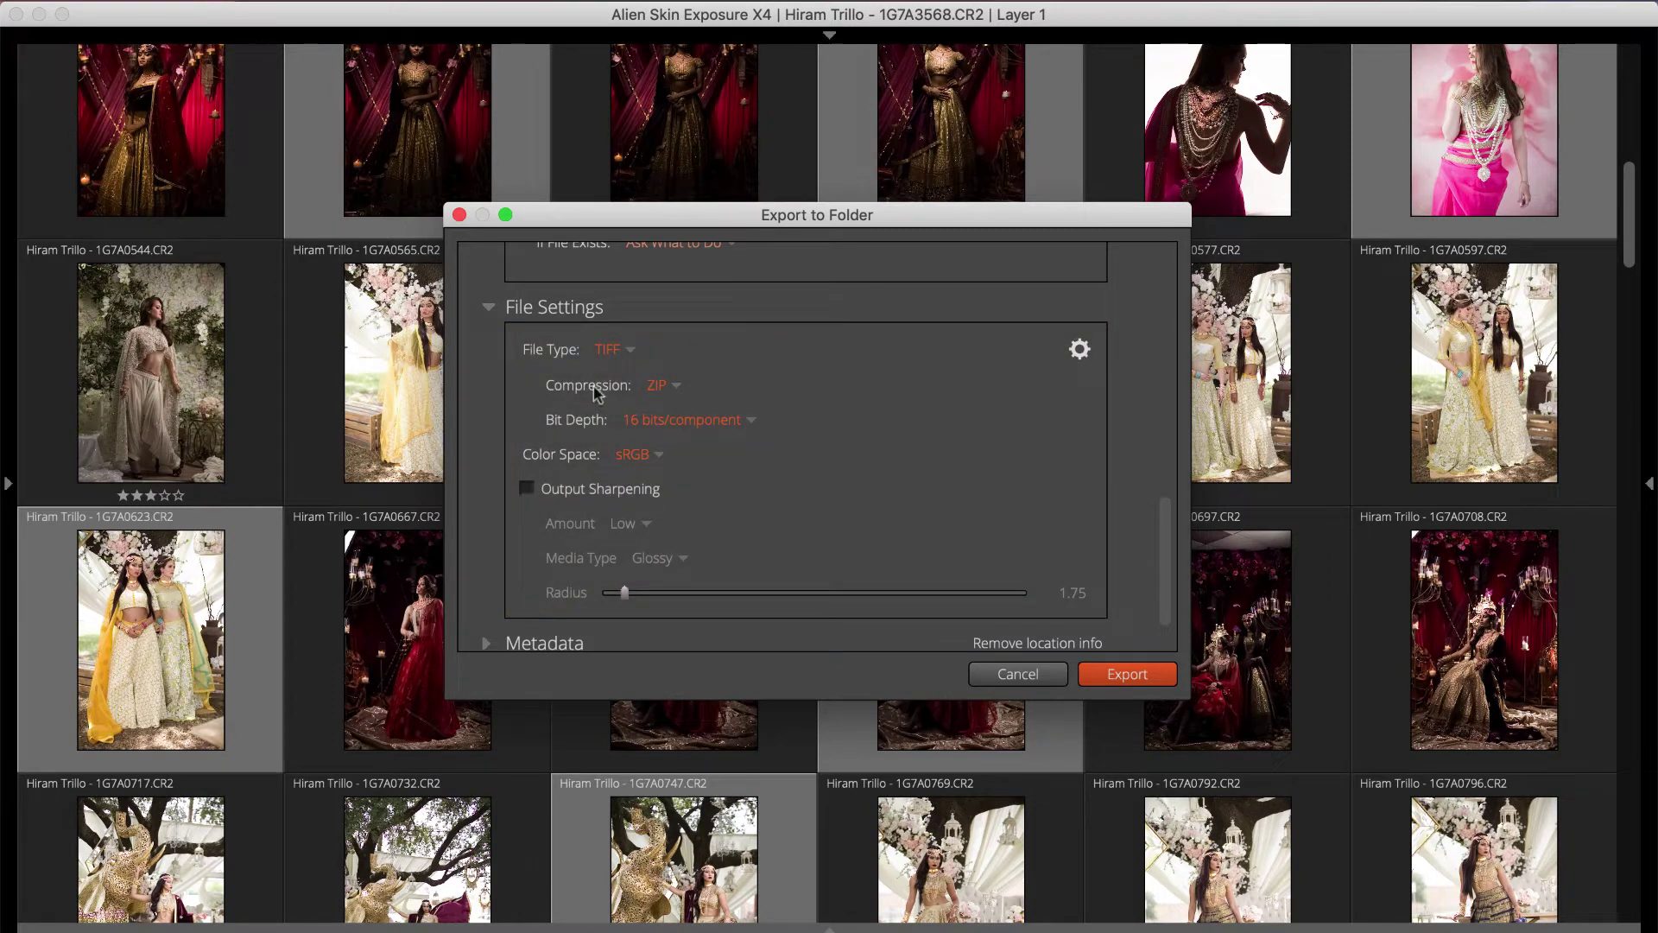
left_click(609, 349)
left_click(637, 377)
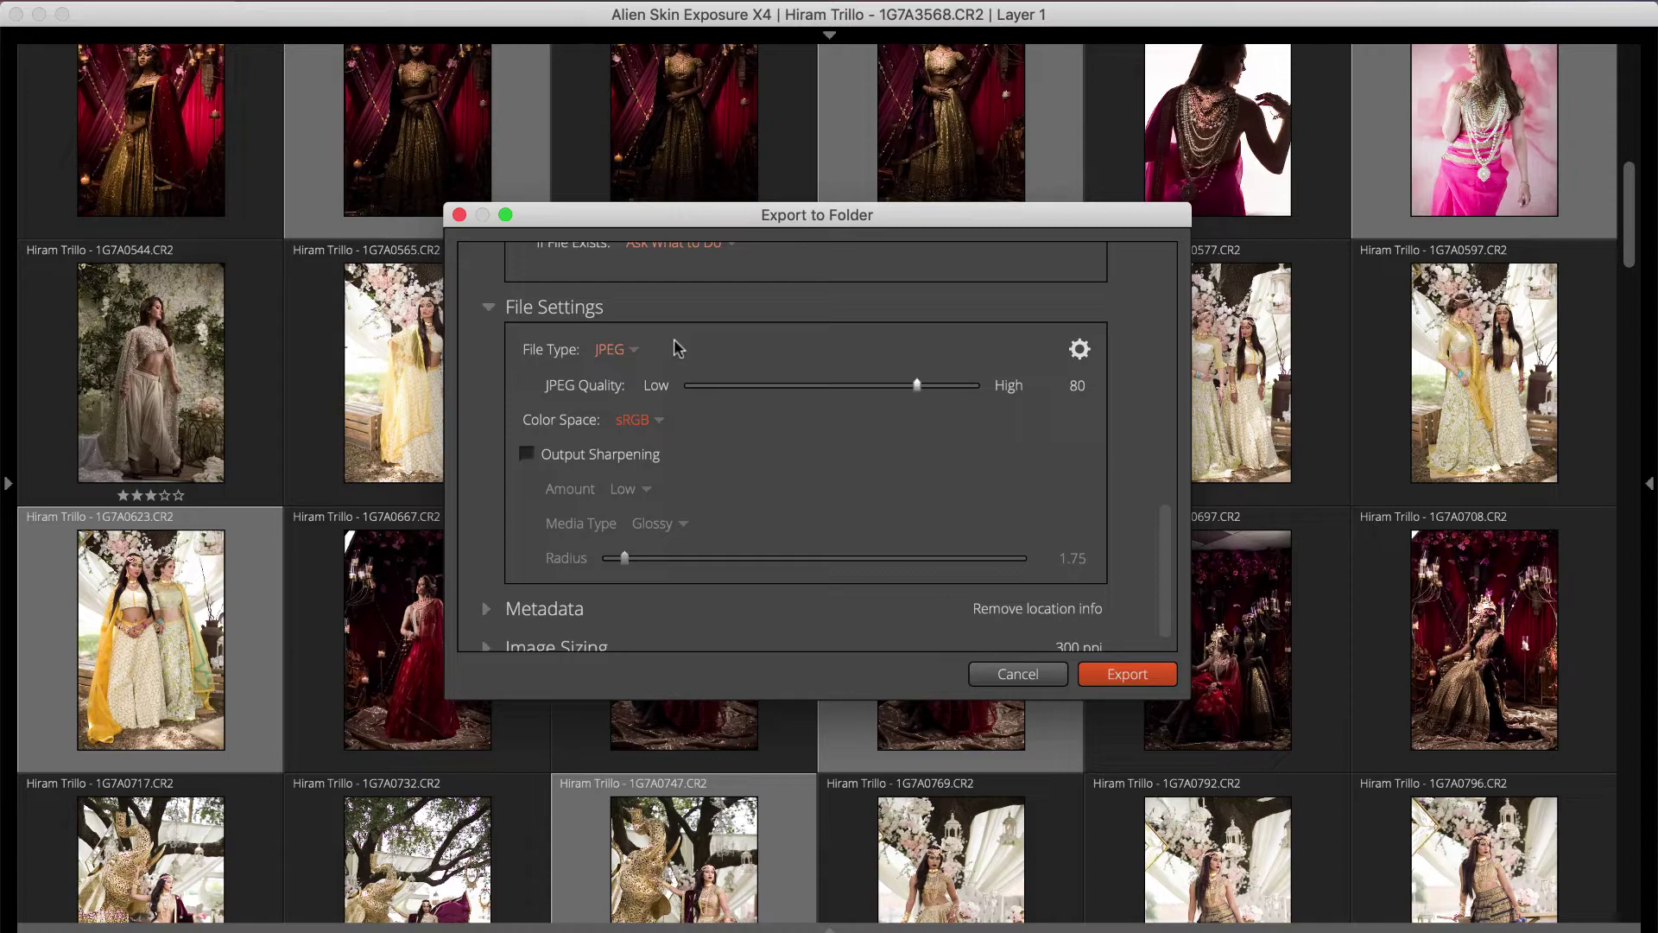
Set the export file type to TIFF with ZIP compression and a bit depth of 16 bits/component
left_click(649, 354)
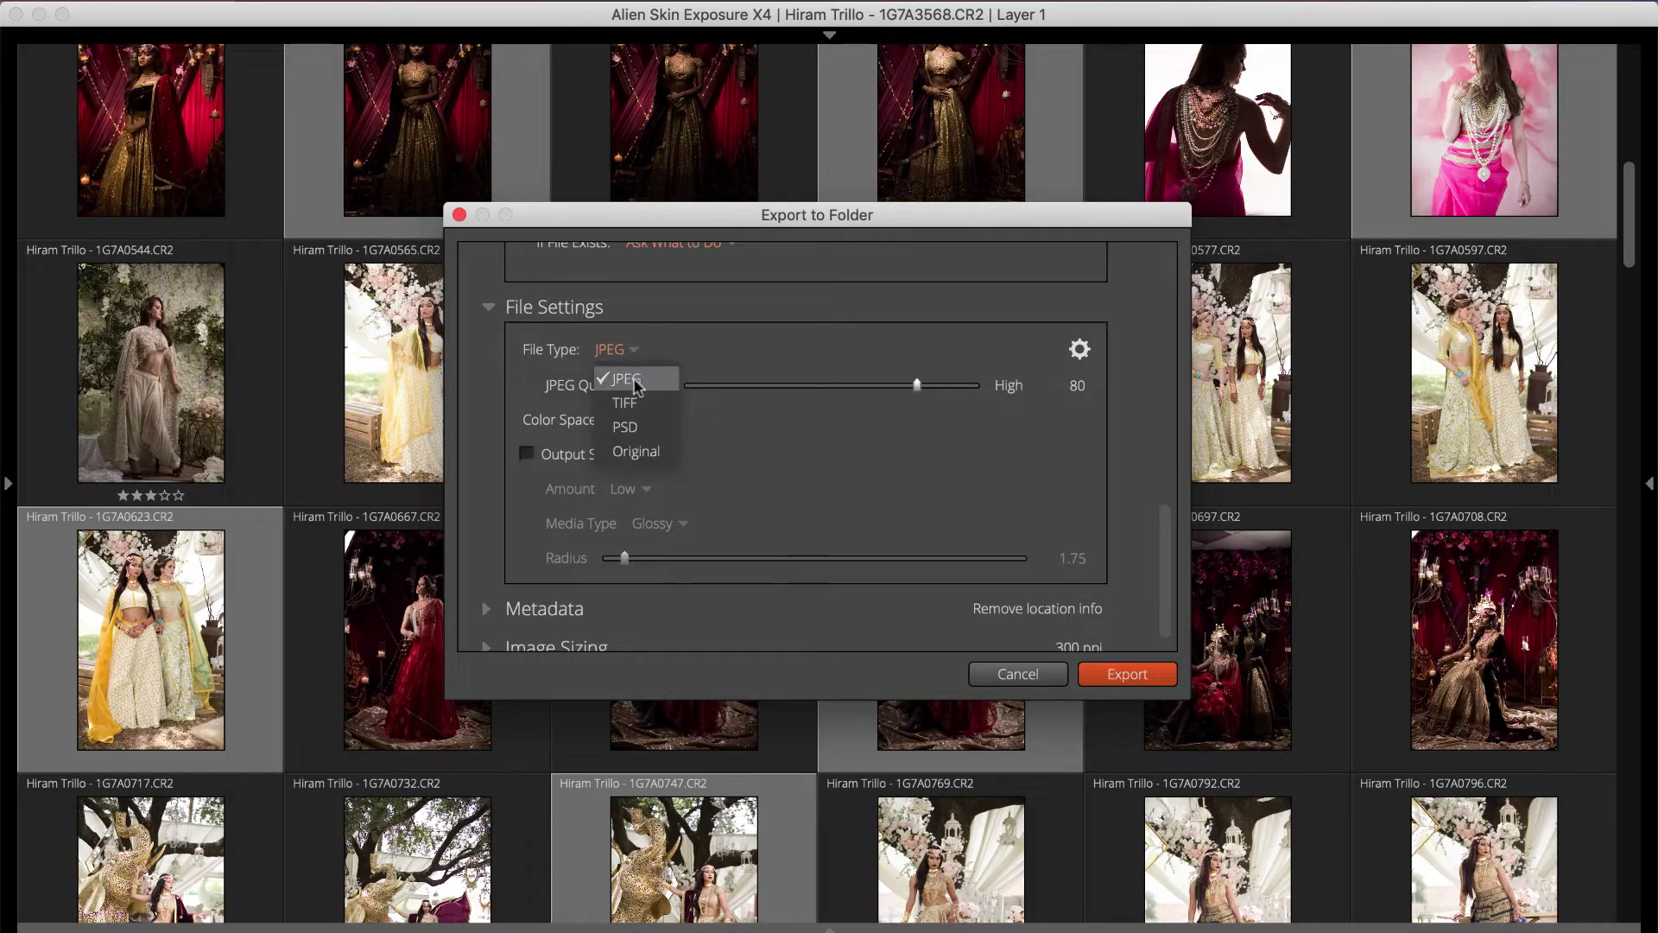
left_click(639, 402)
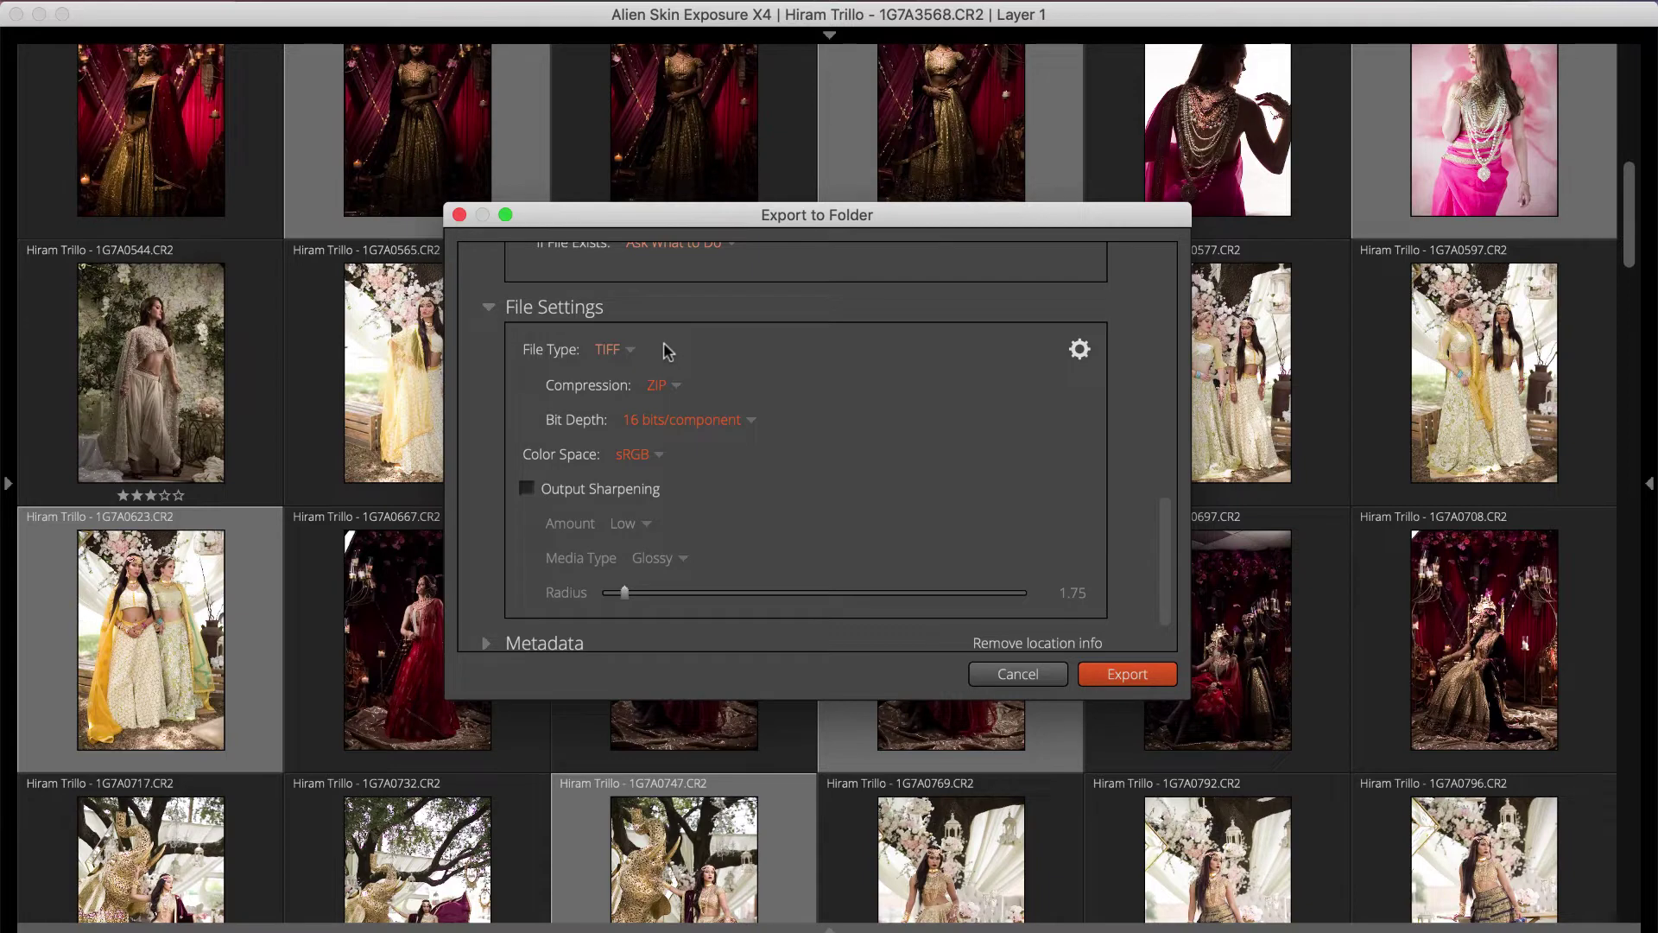
left_click(667, 378)
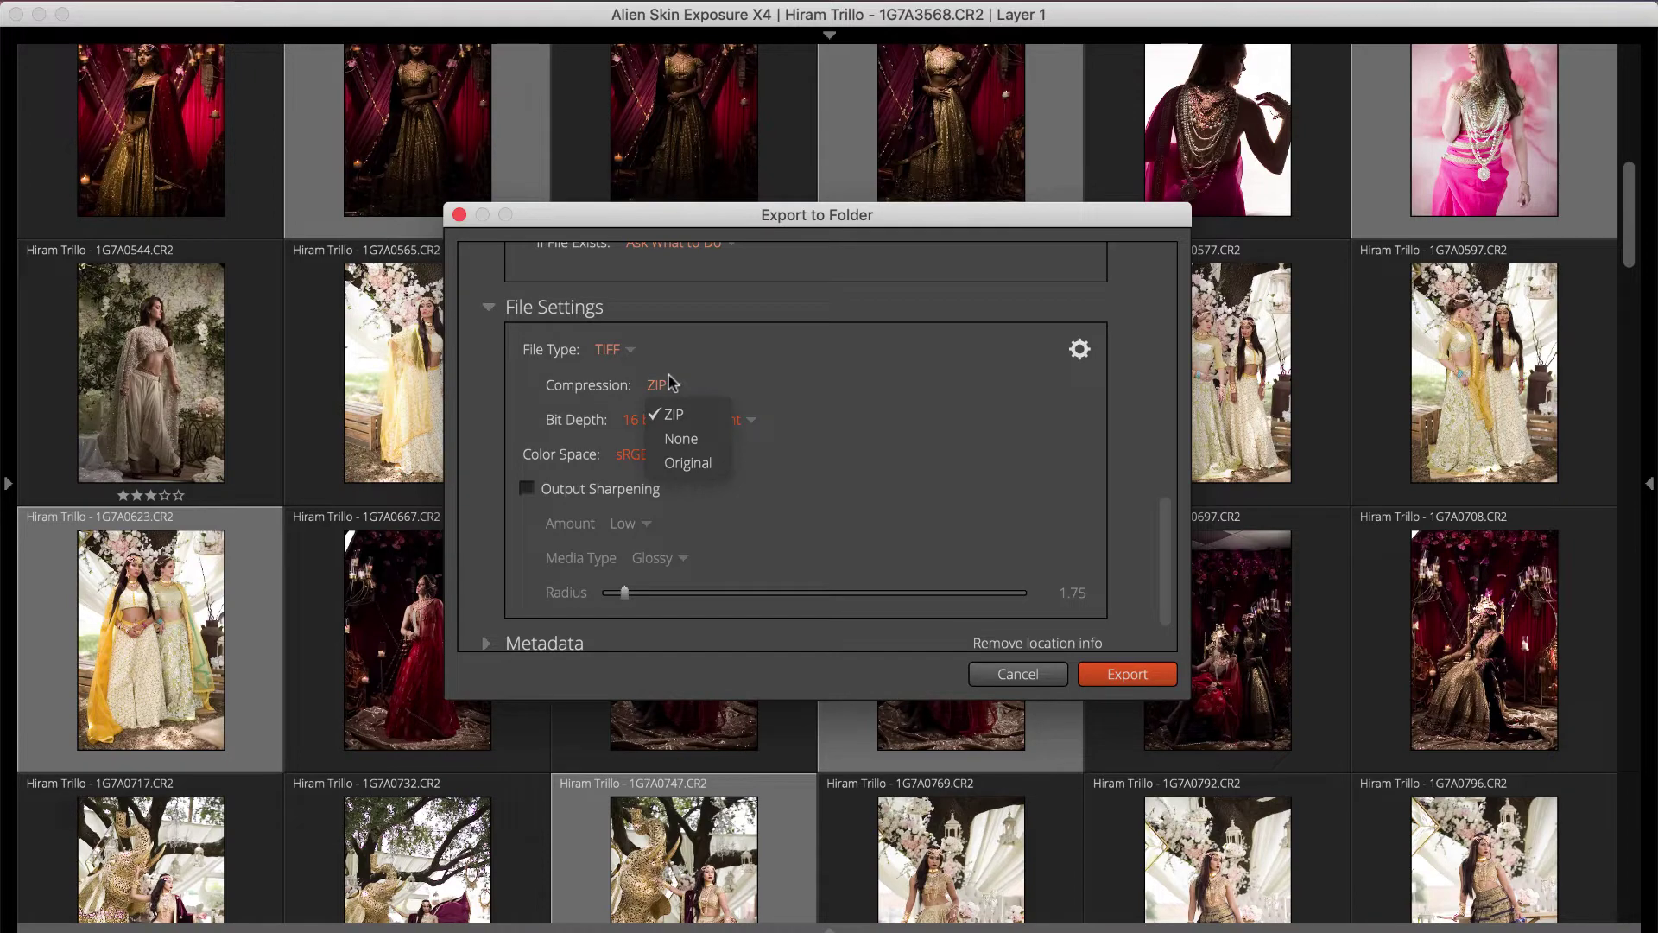
left_click(692, 414)
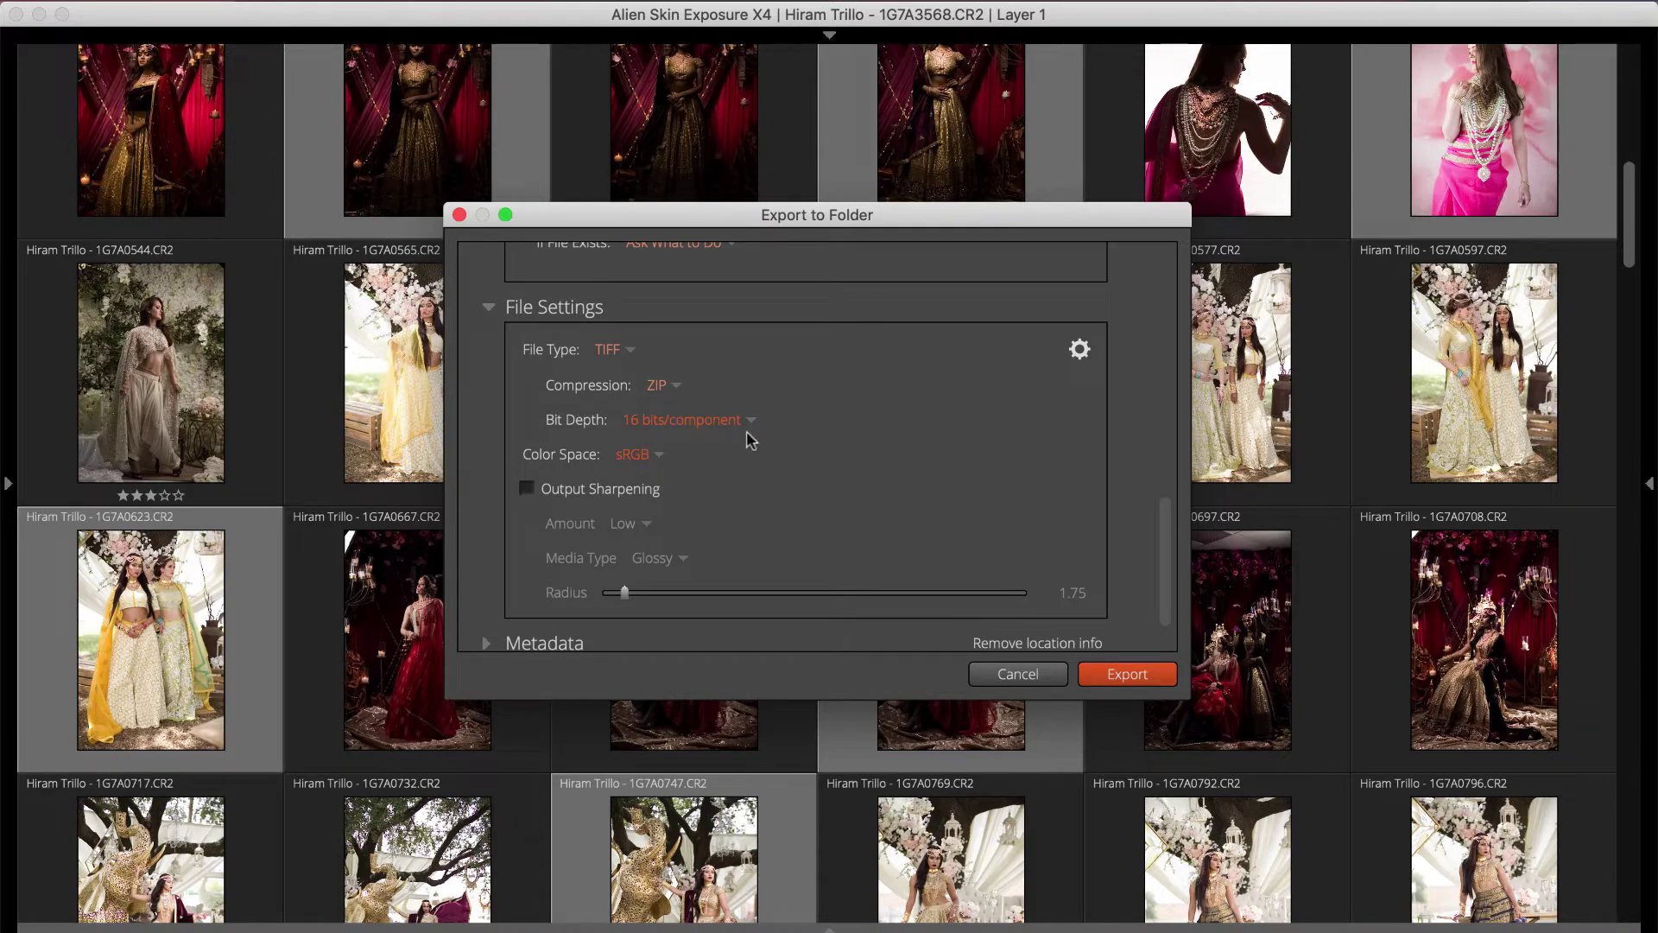
left_click(746, 425)
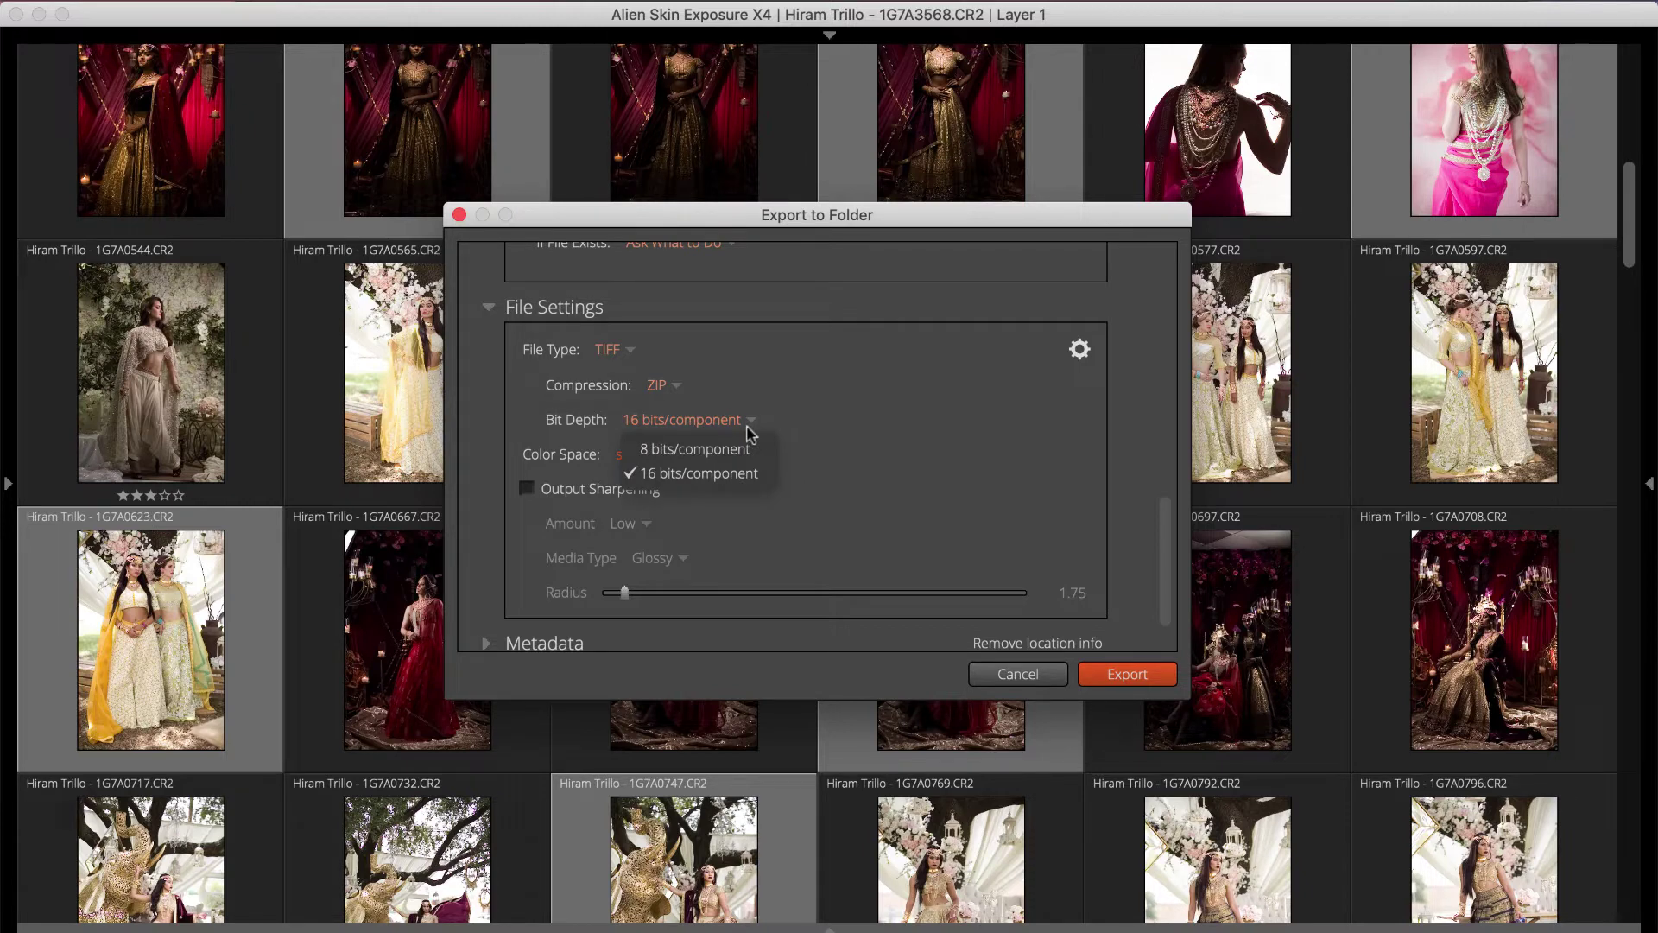
left_click(761, 472)
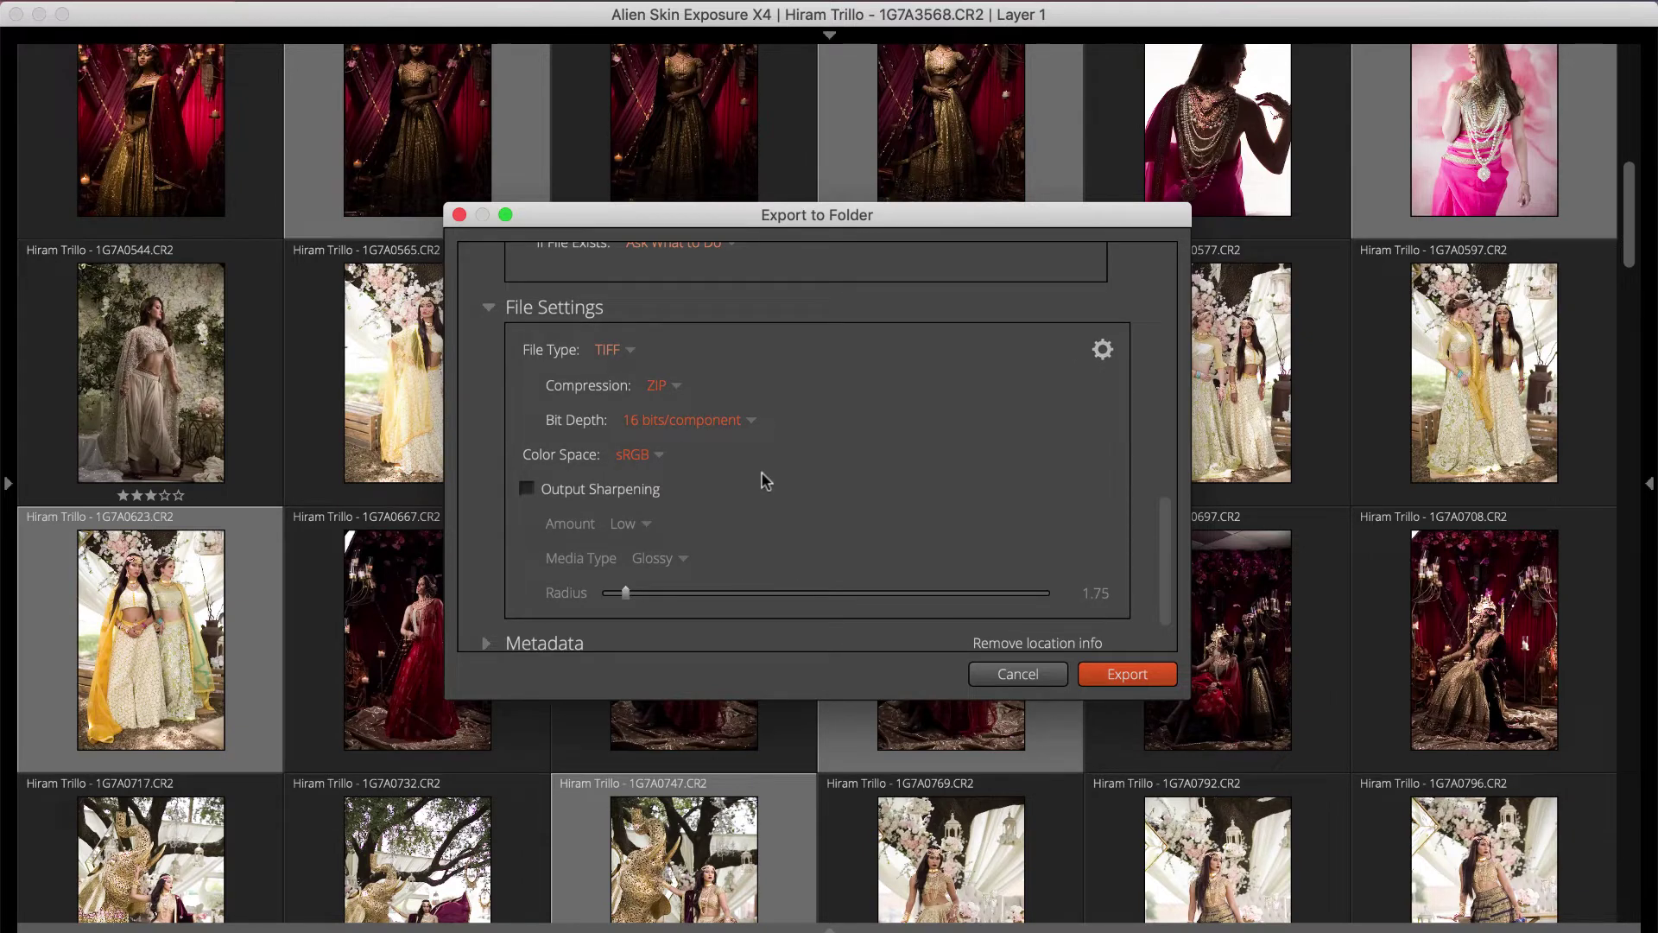
Try Original as the export file type, and switch it back to TIFF
left_click(618, 353)
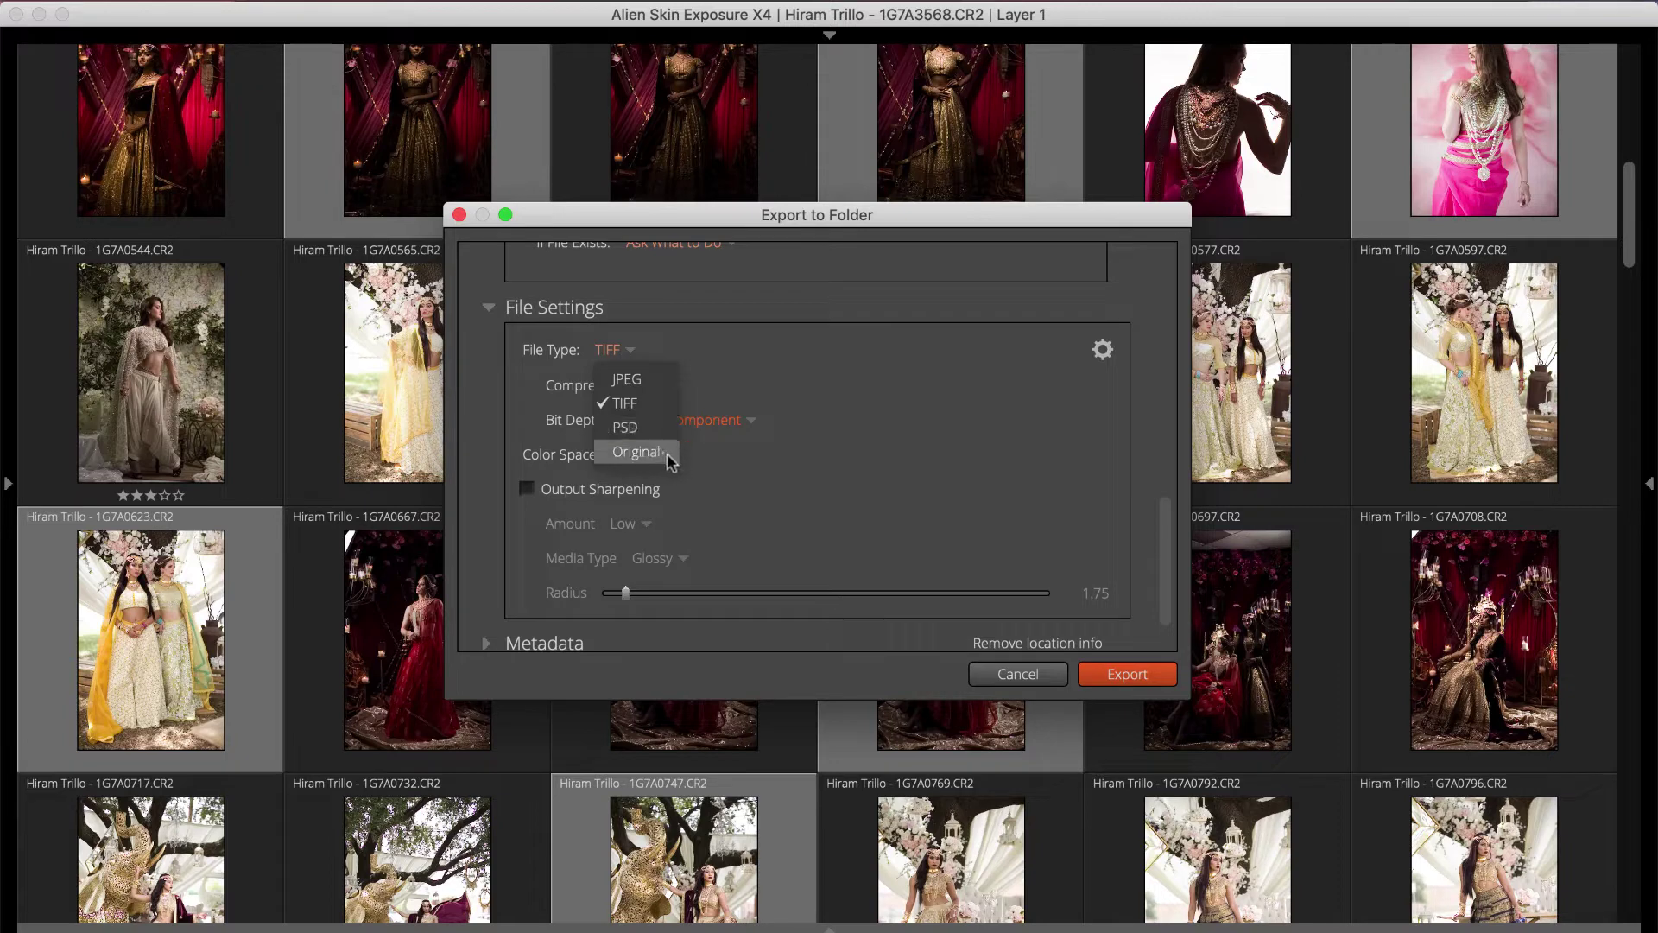
left_click(637, 453)
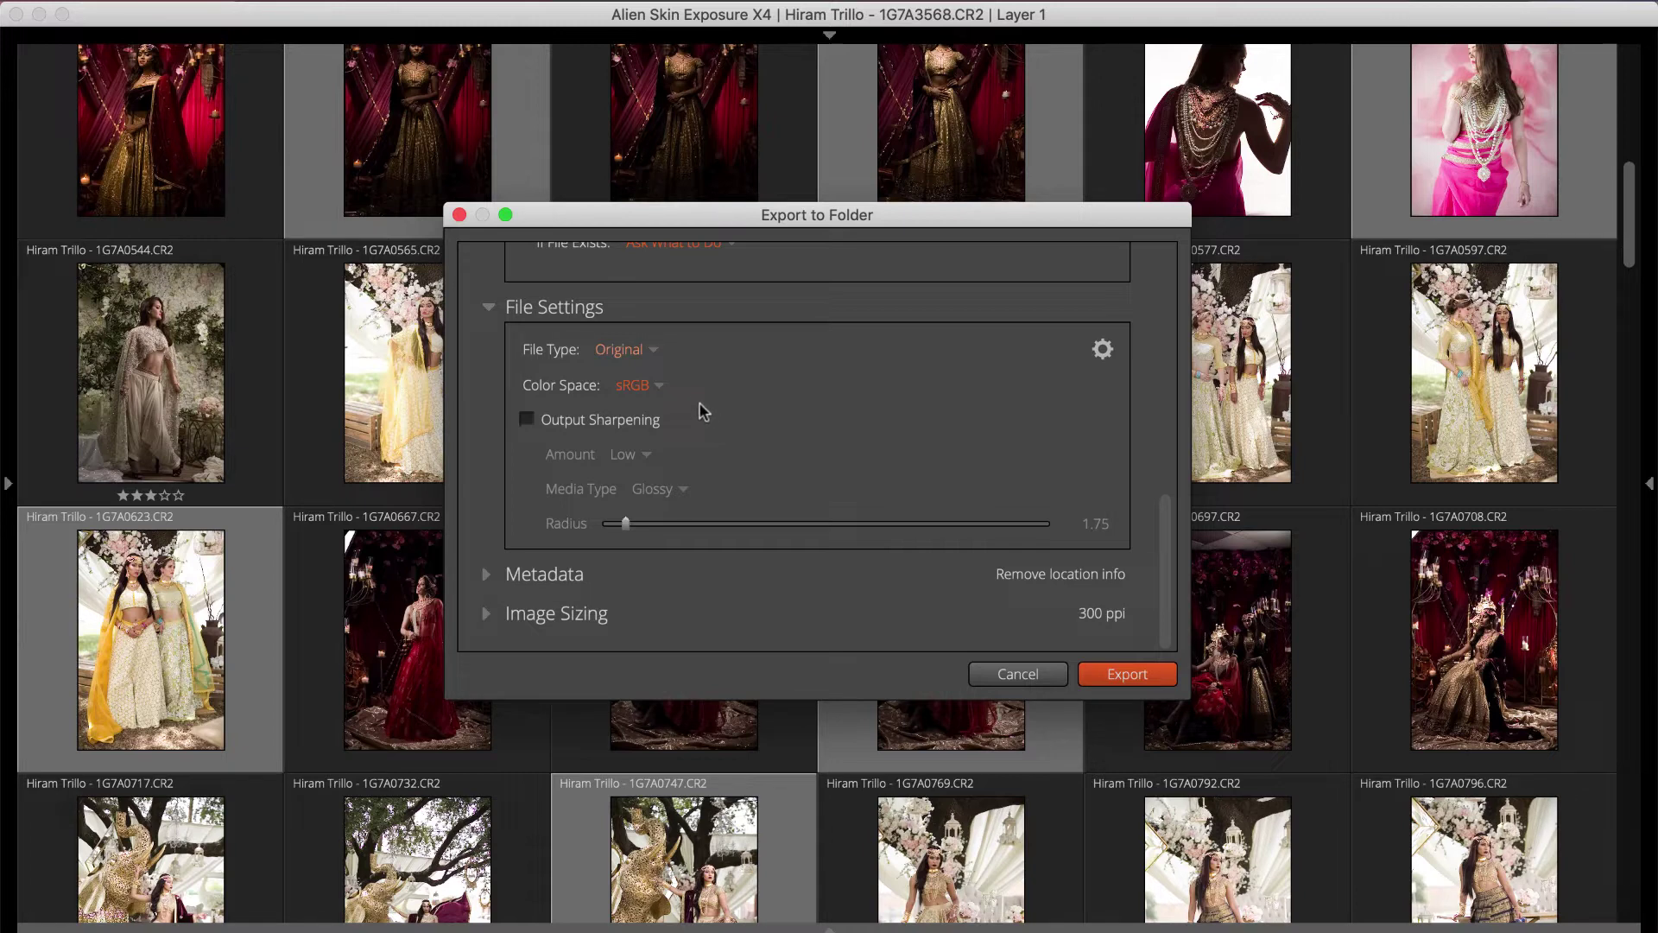
left_click(643, 350)
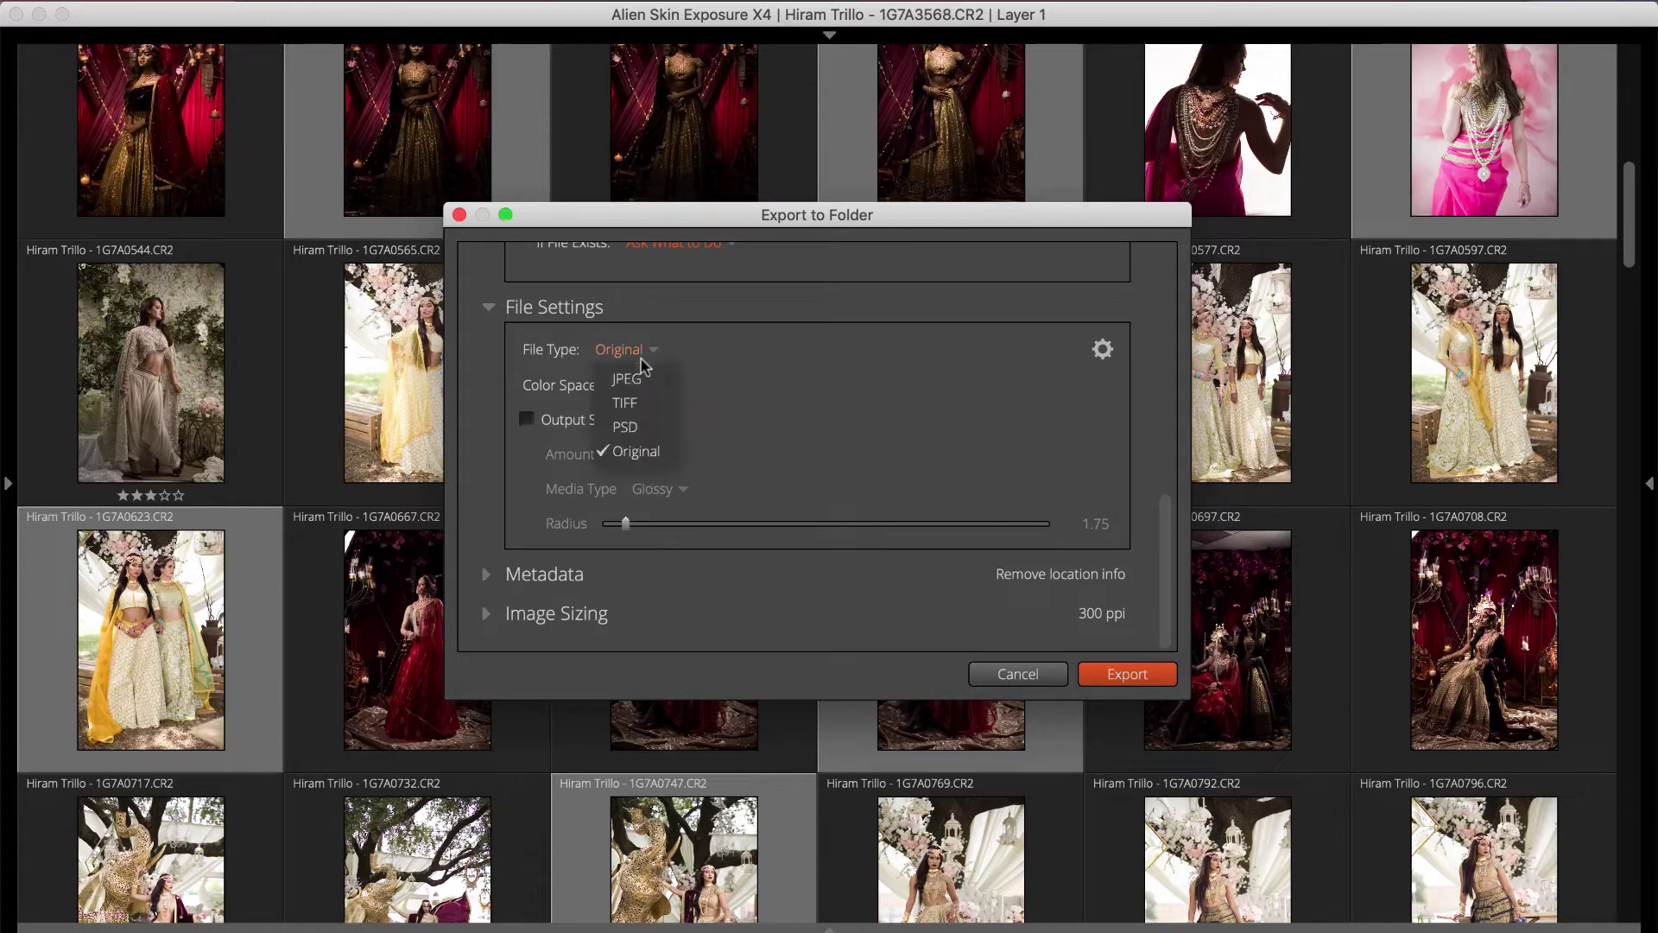
left_click(639, 404)
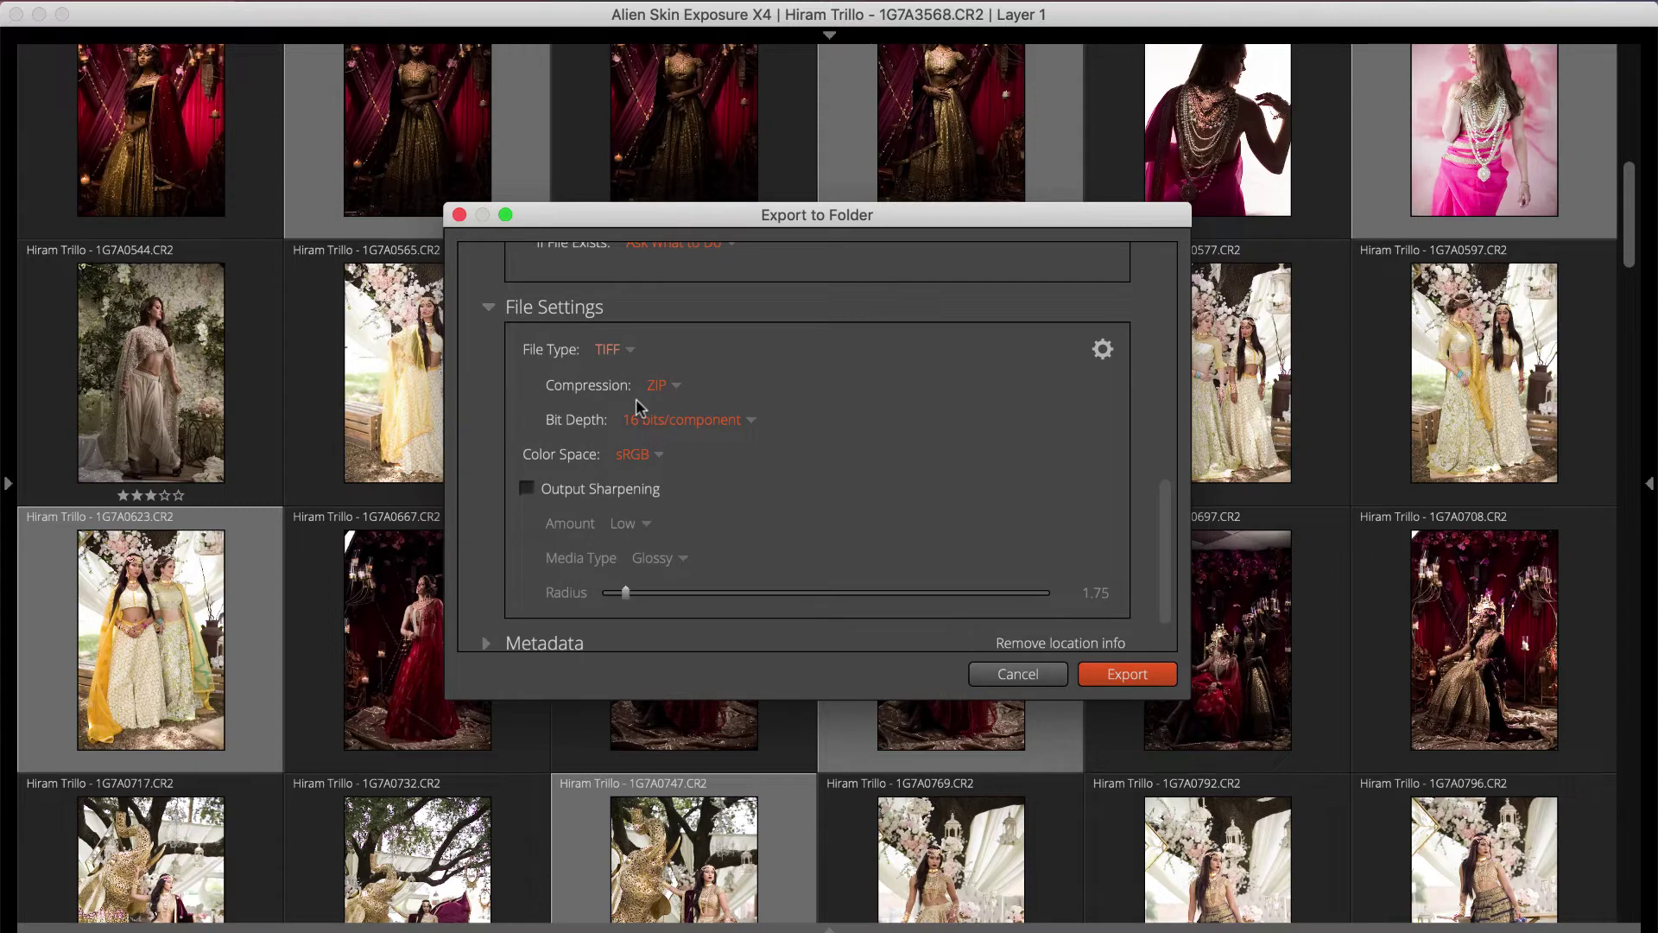
Set the export's color space to Original
left_click(657, 456)
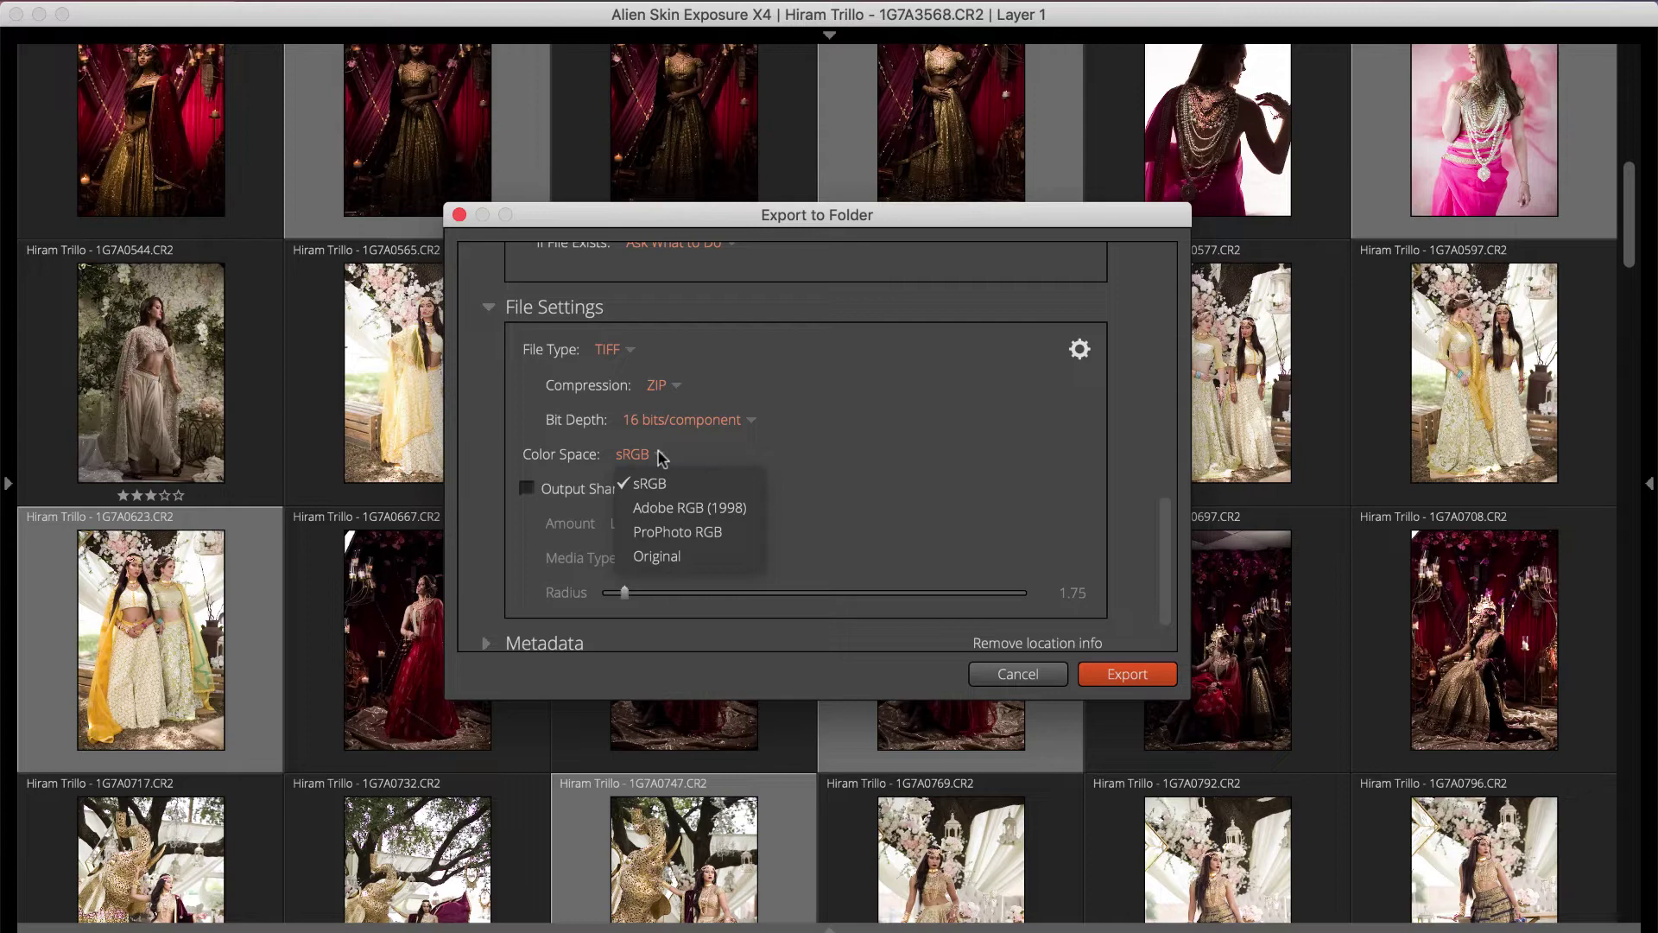
left_click(661, 556)
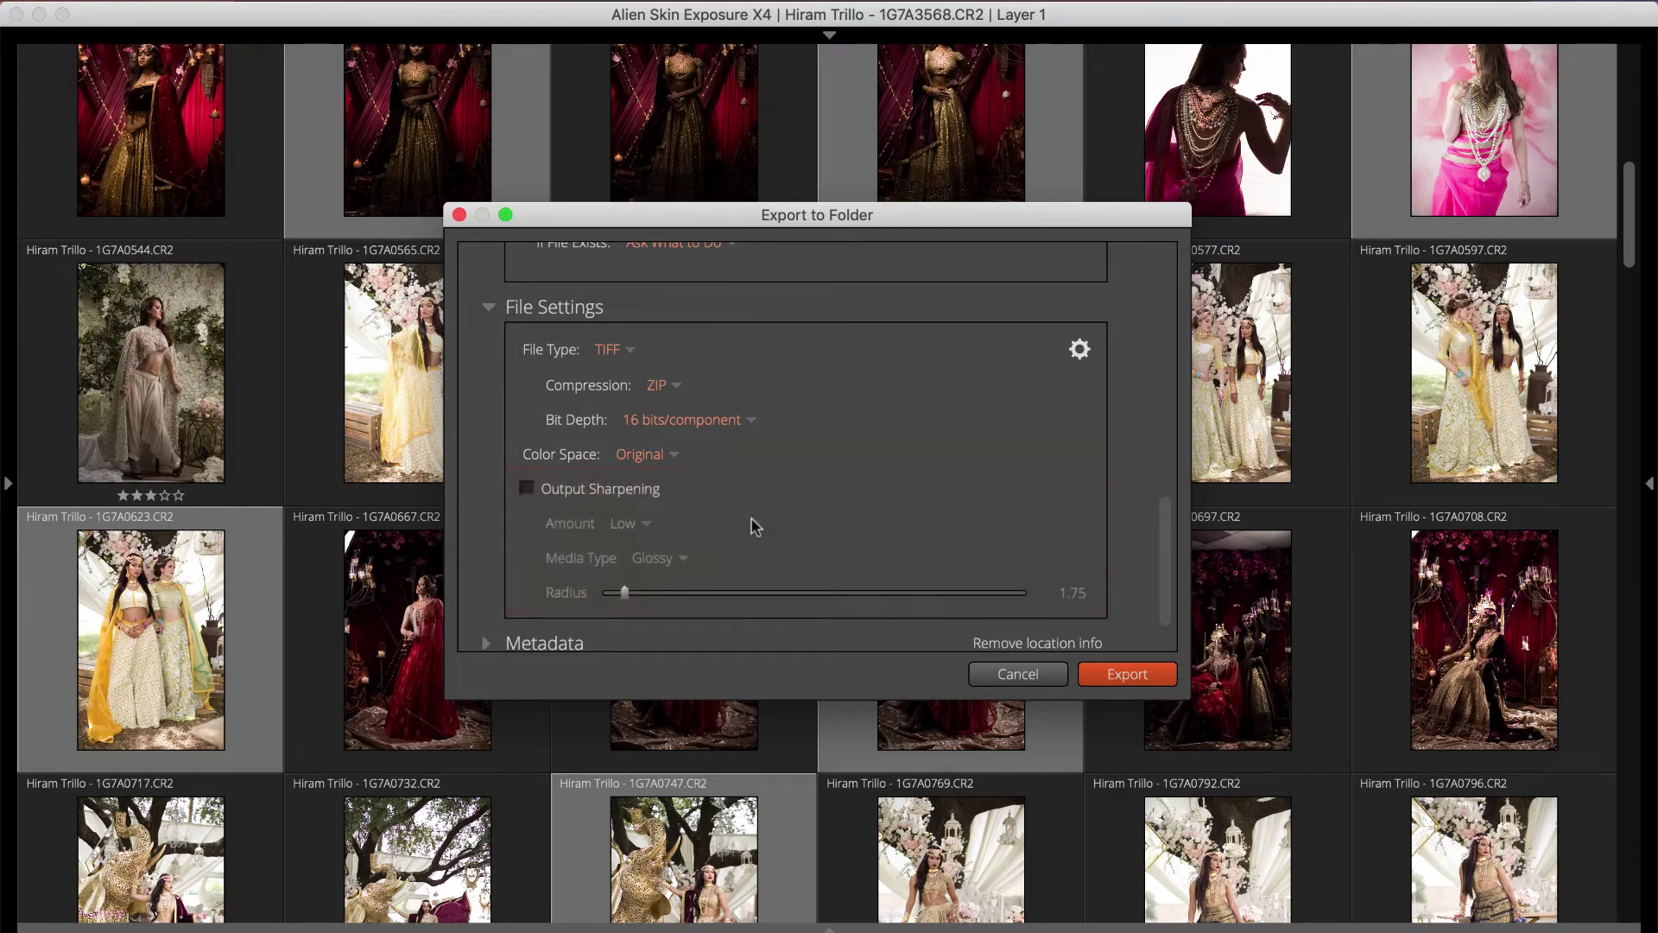
Try output sharpening, check its media type options, and switch the sharpening off again
left_click(525, 489)
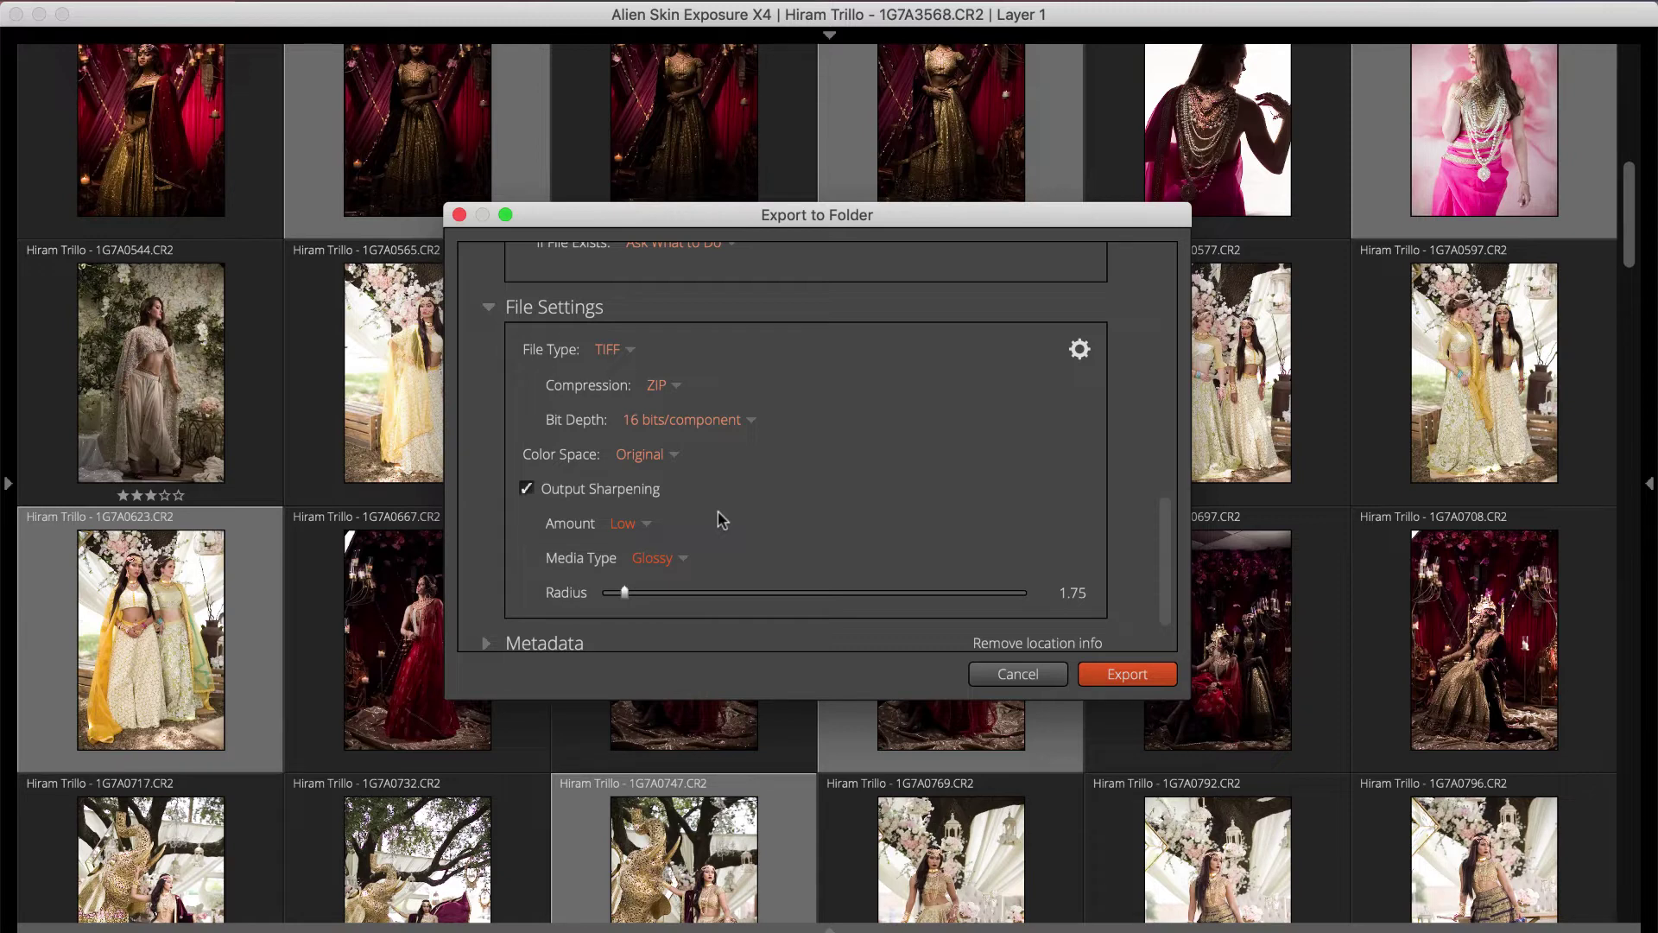
left_click(681, 562)
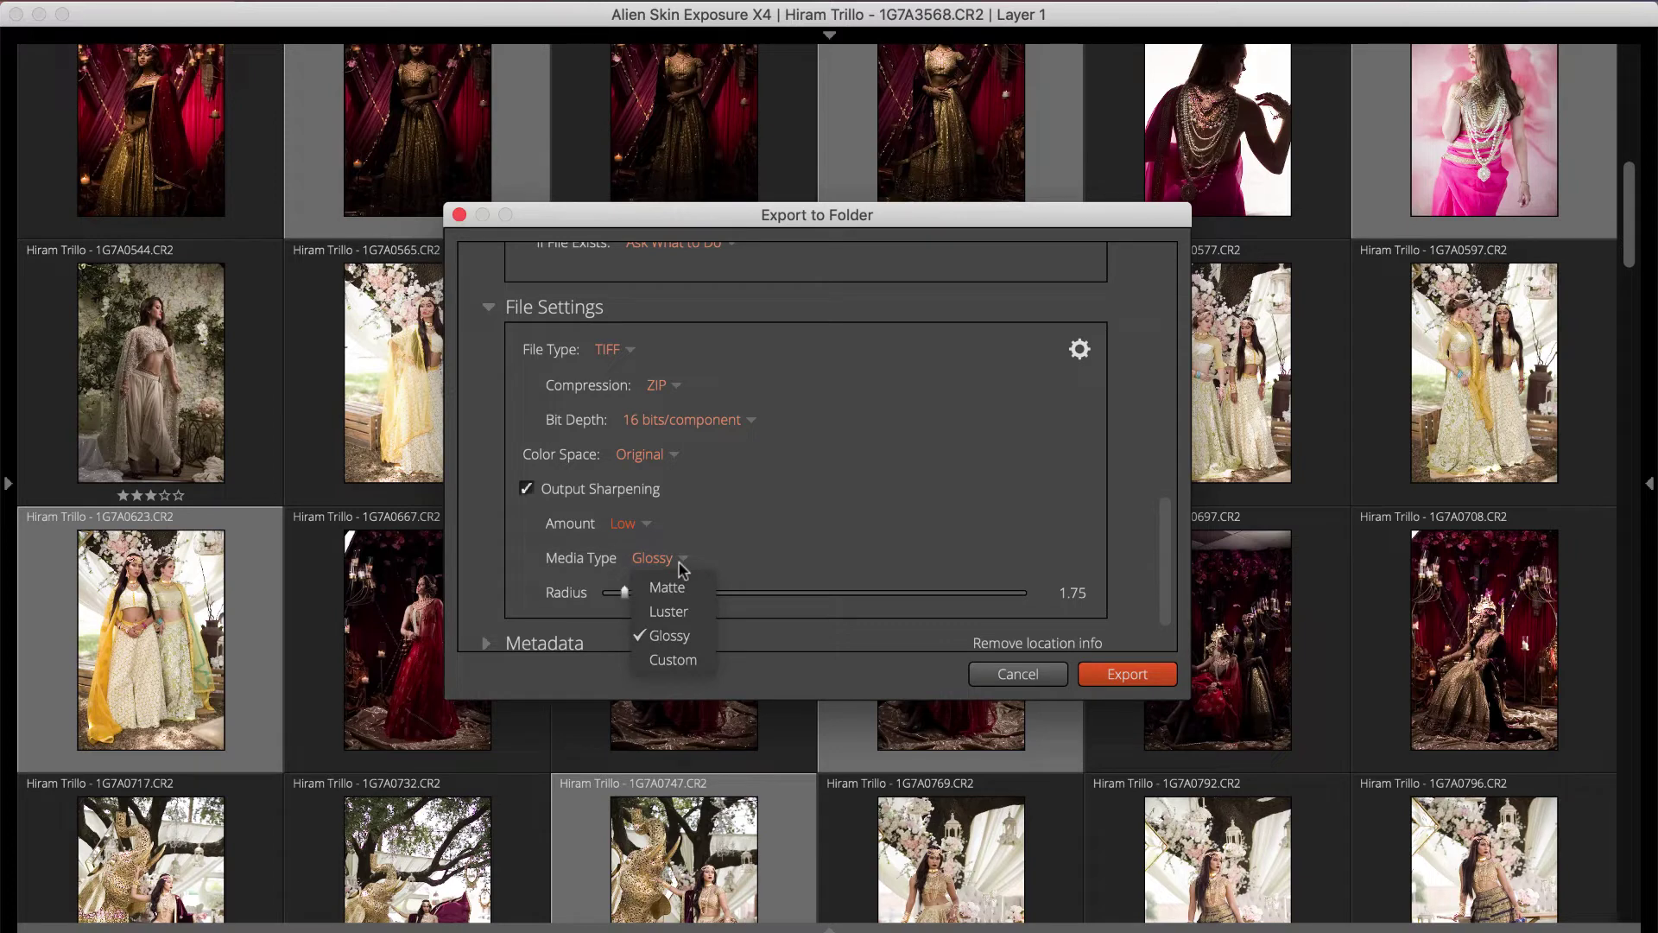
left_click(681, 563)
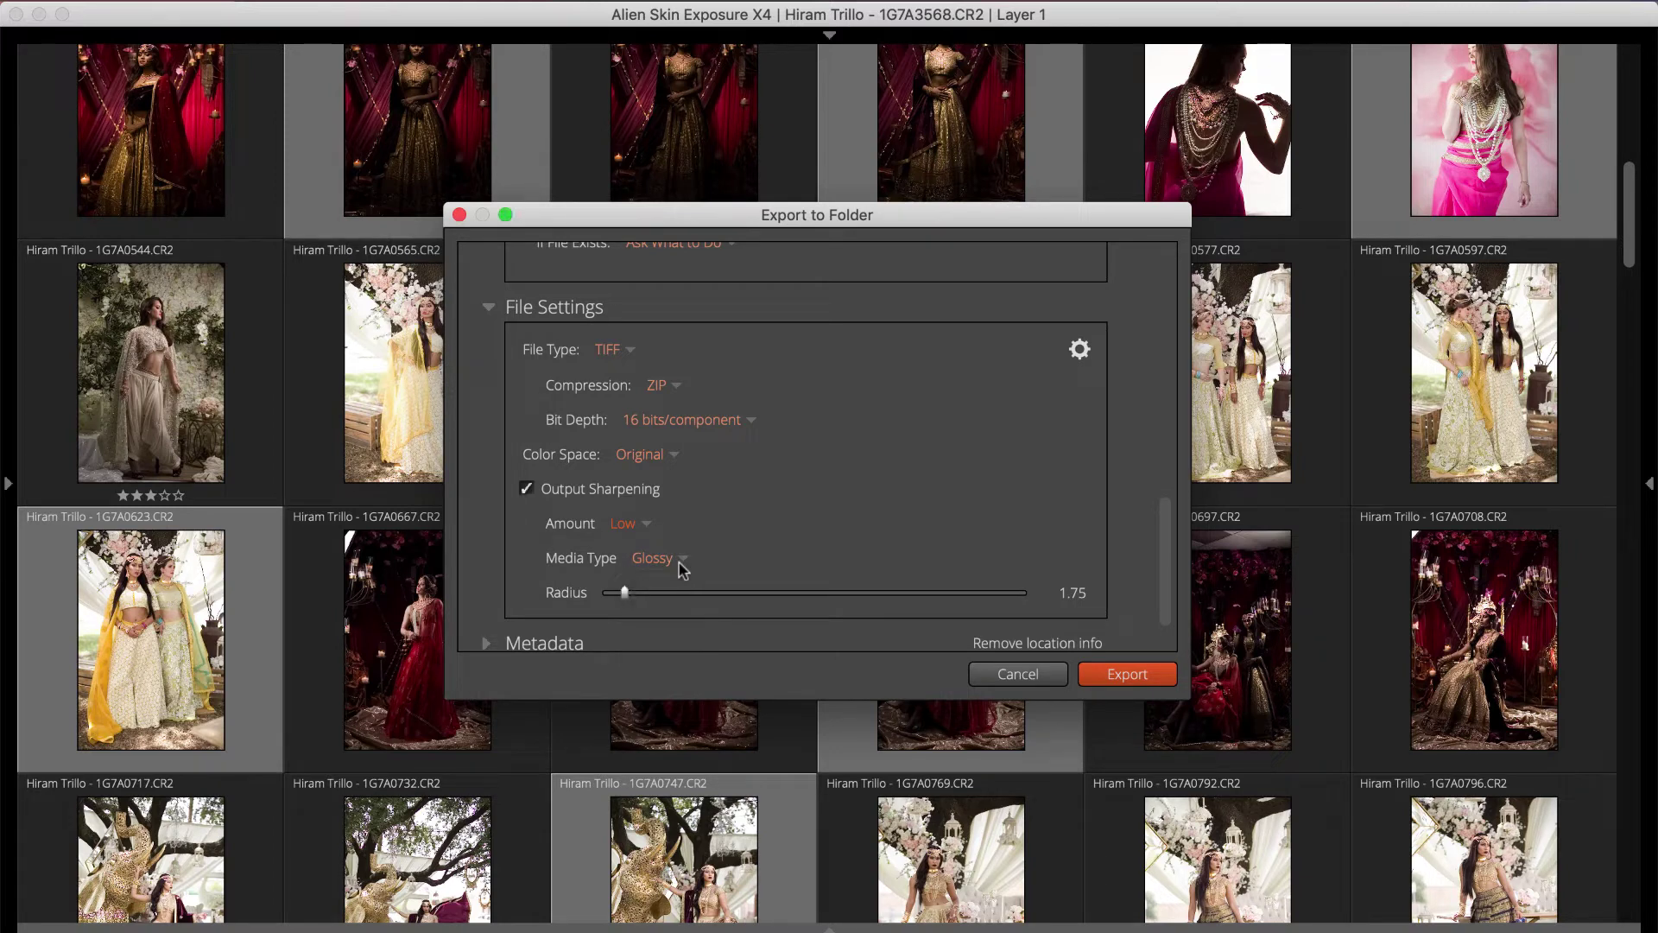
left_click(526, 489)
Expand the export's metadata settings and view the available watermark options
scroll(529, 491, "down", 2)
left_click(499, 577)
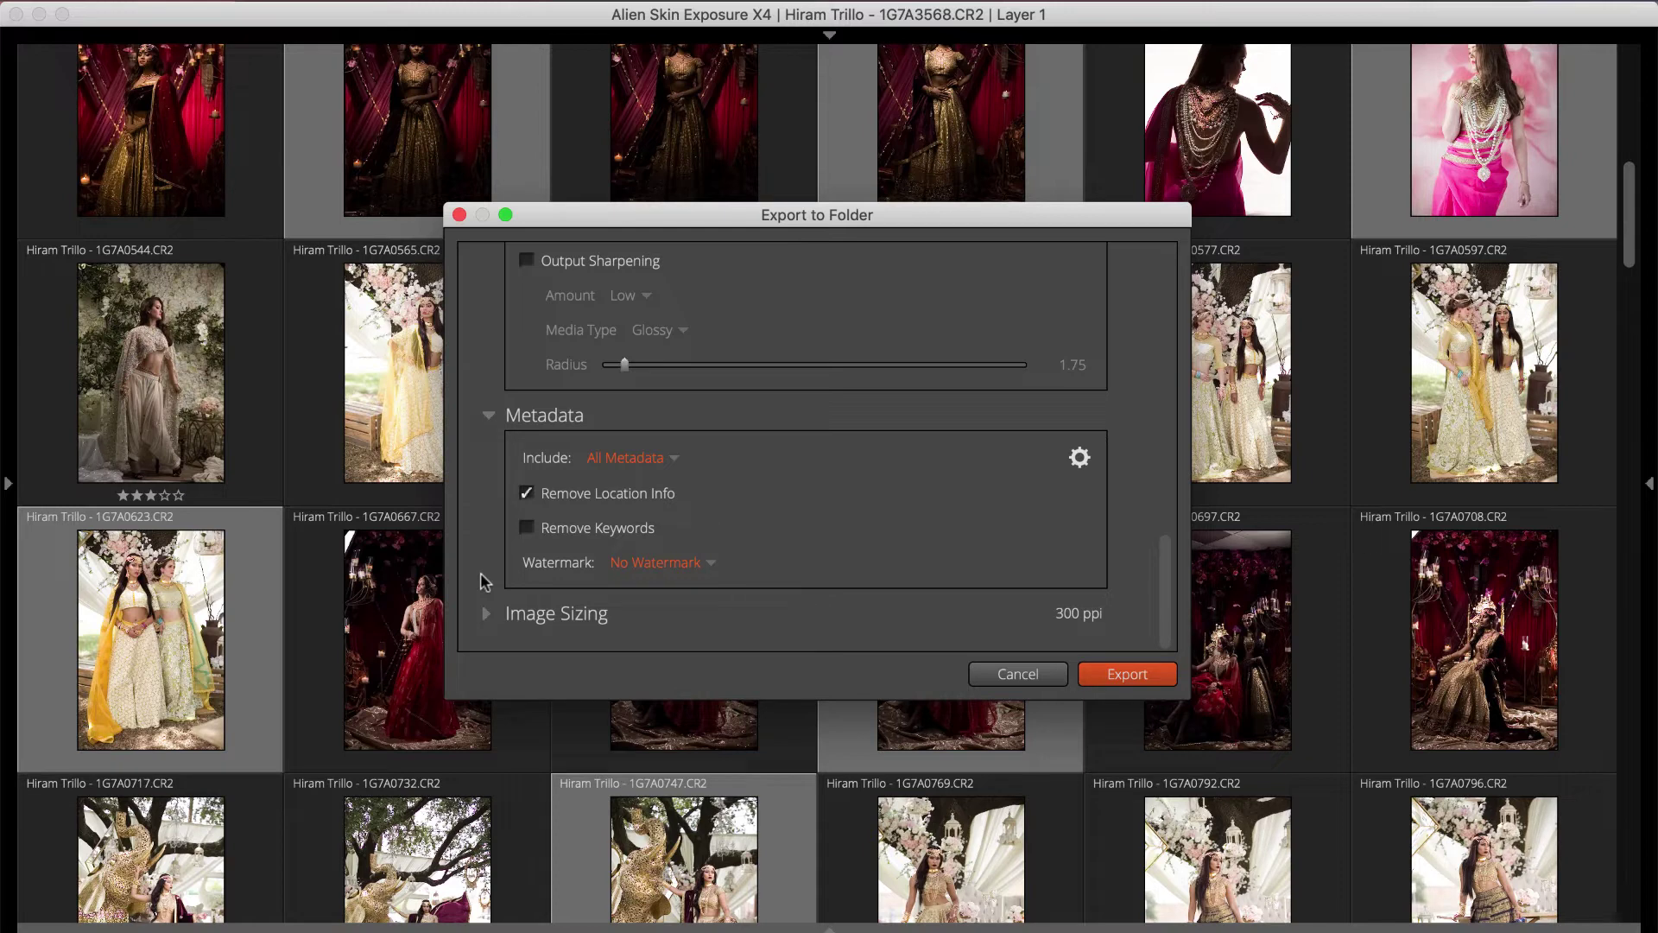
left_click(676, 564)
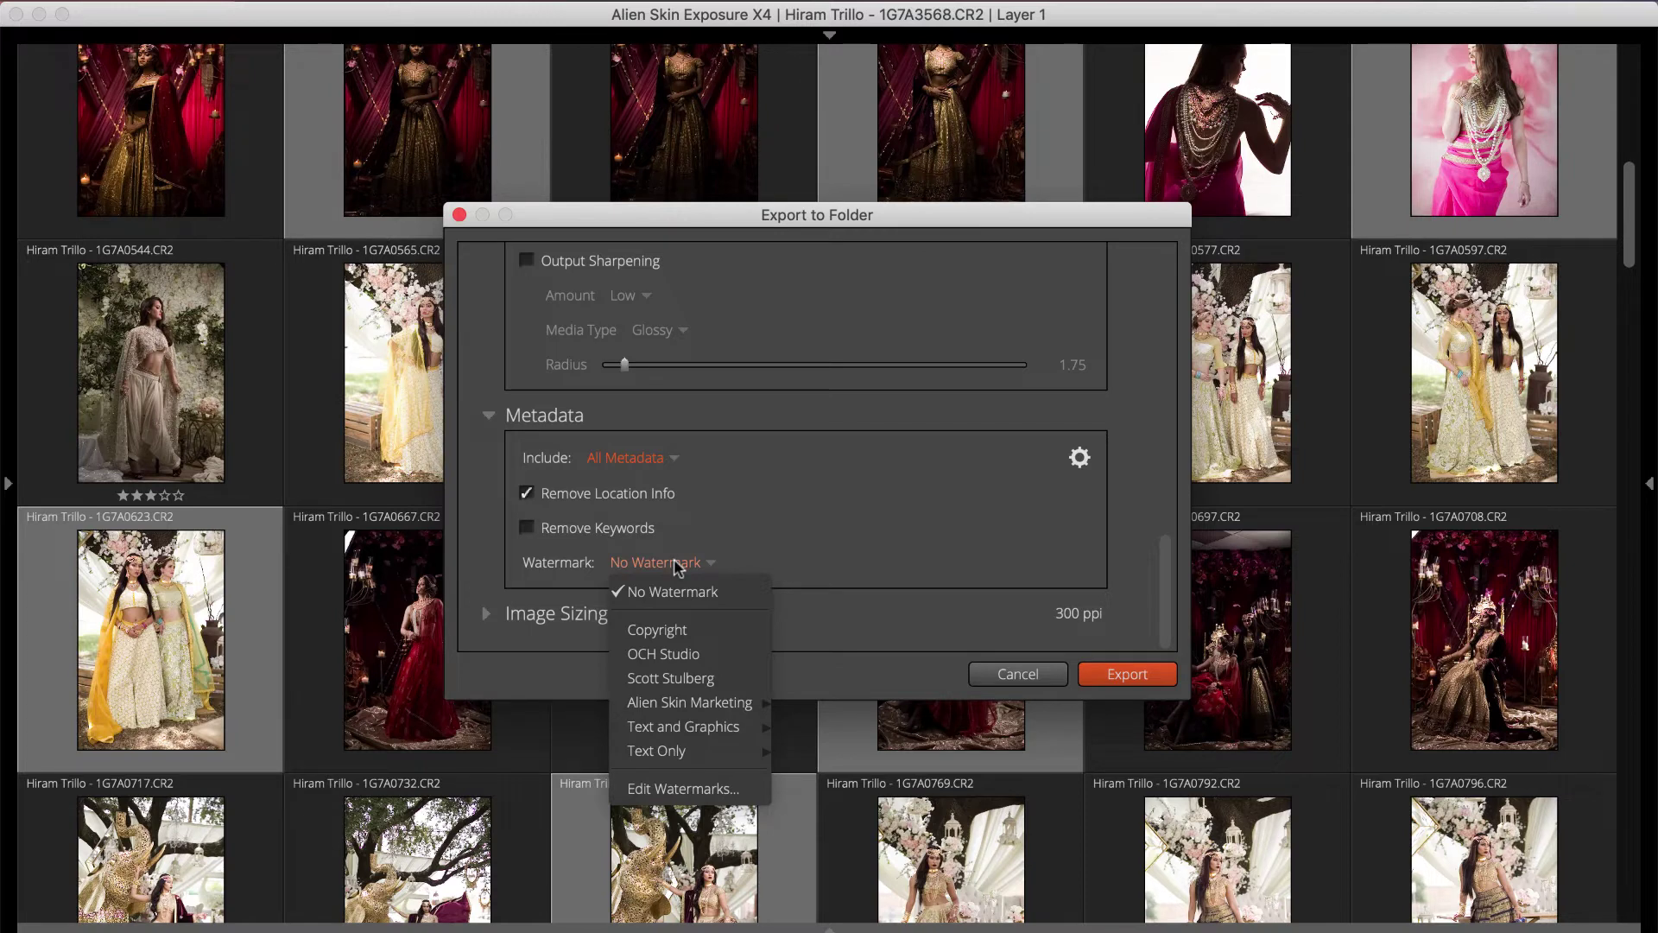
left_click(757, 522)
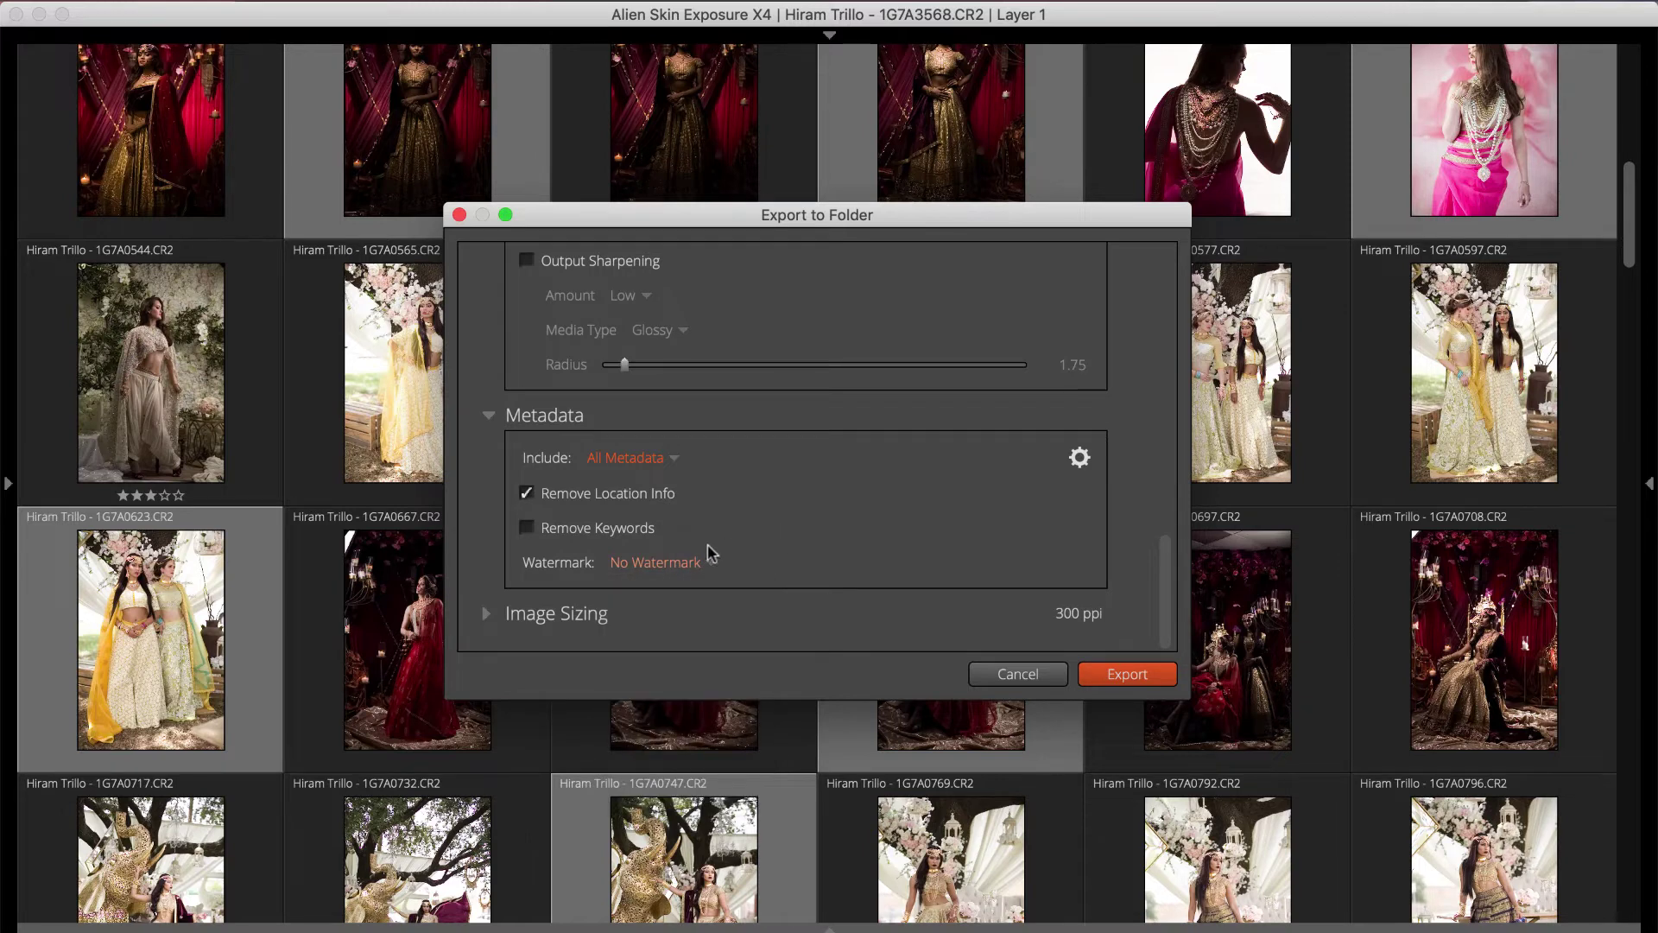
Expand the export's image sizing settings and enable Resize to Fit
left_click(483, 614)
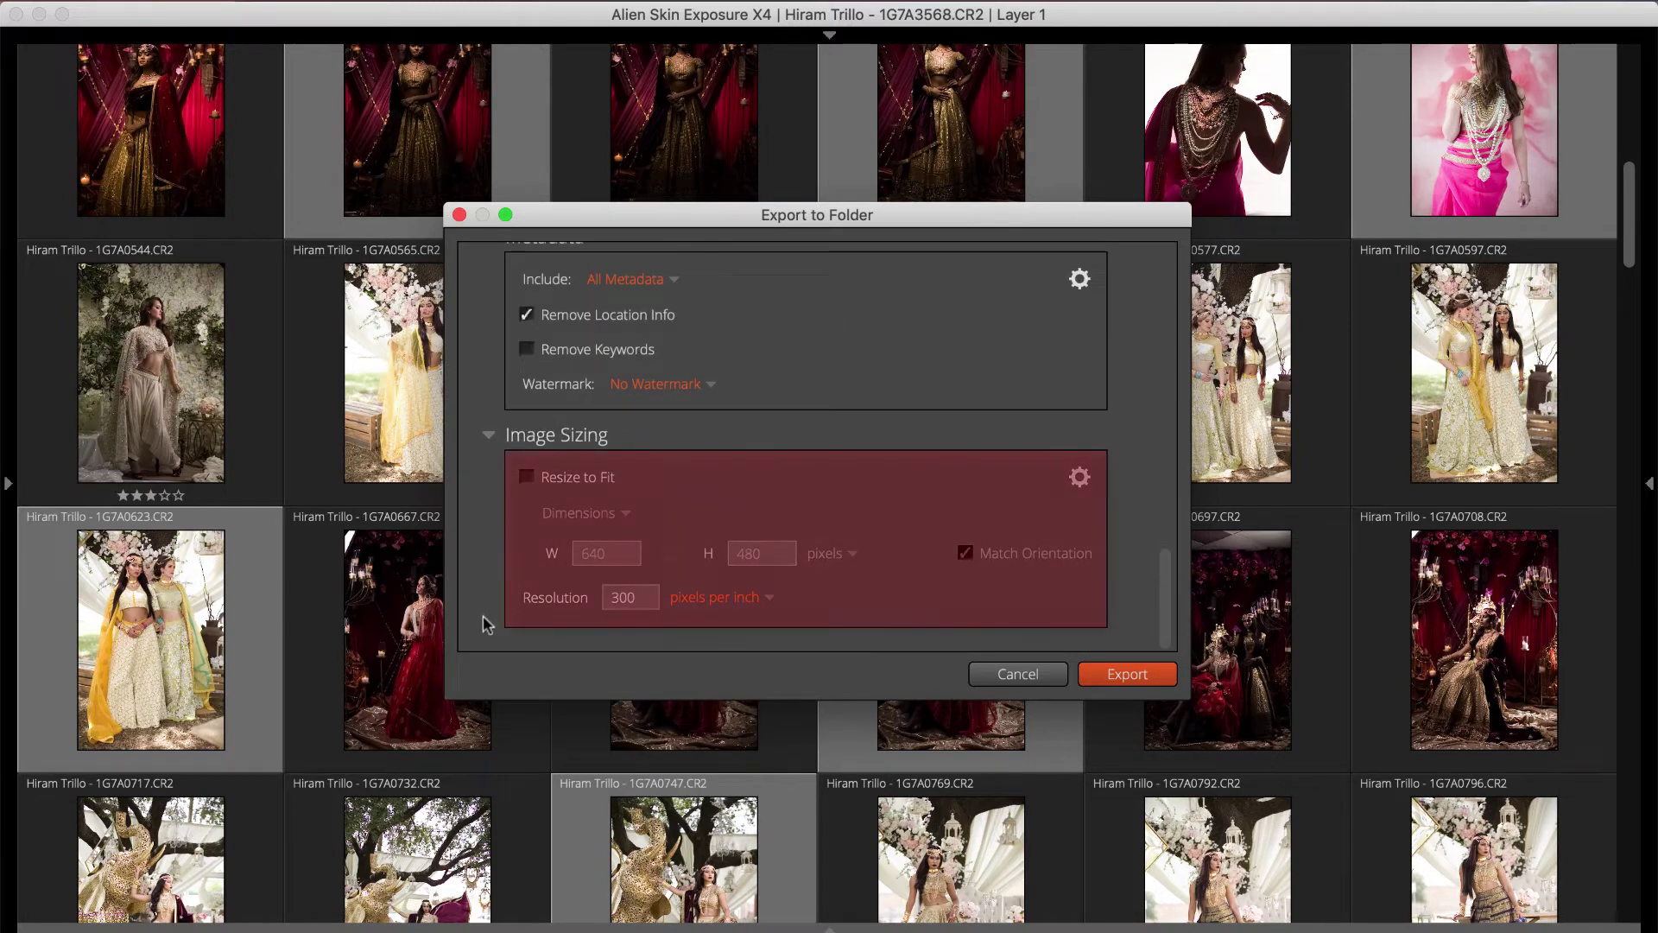
left_click(528, 480)
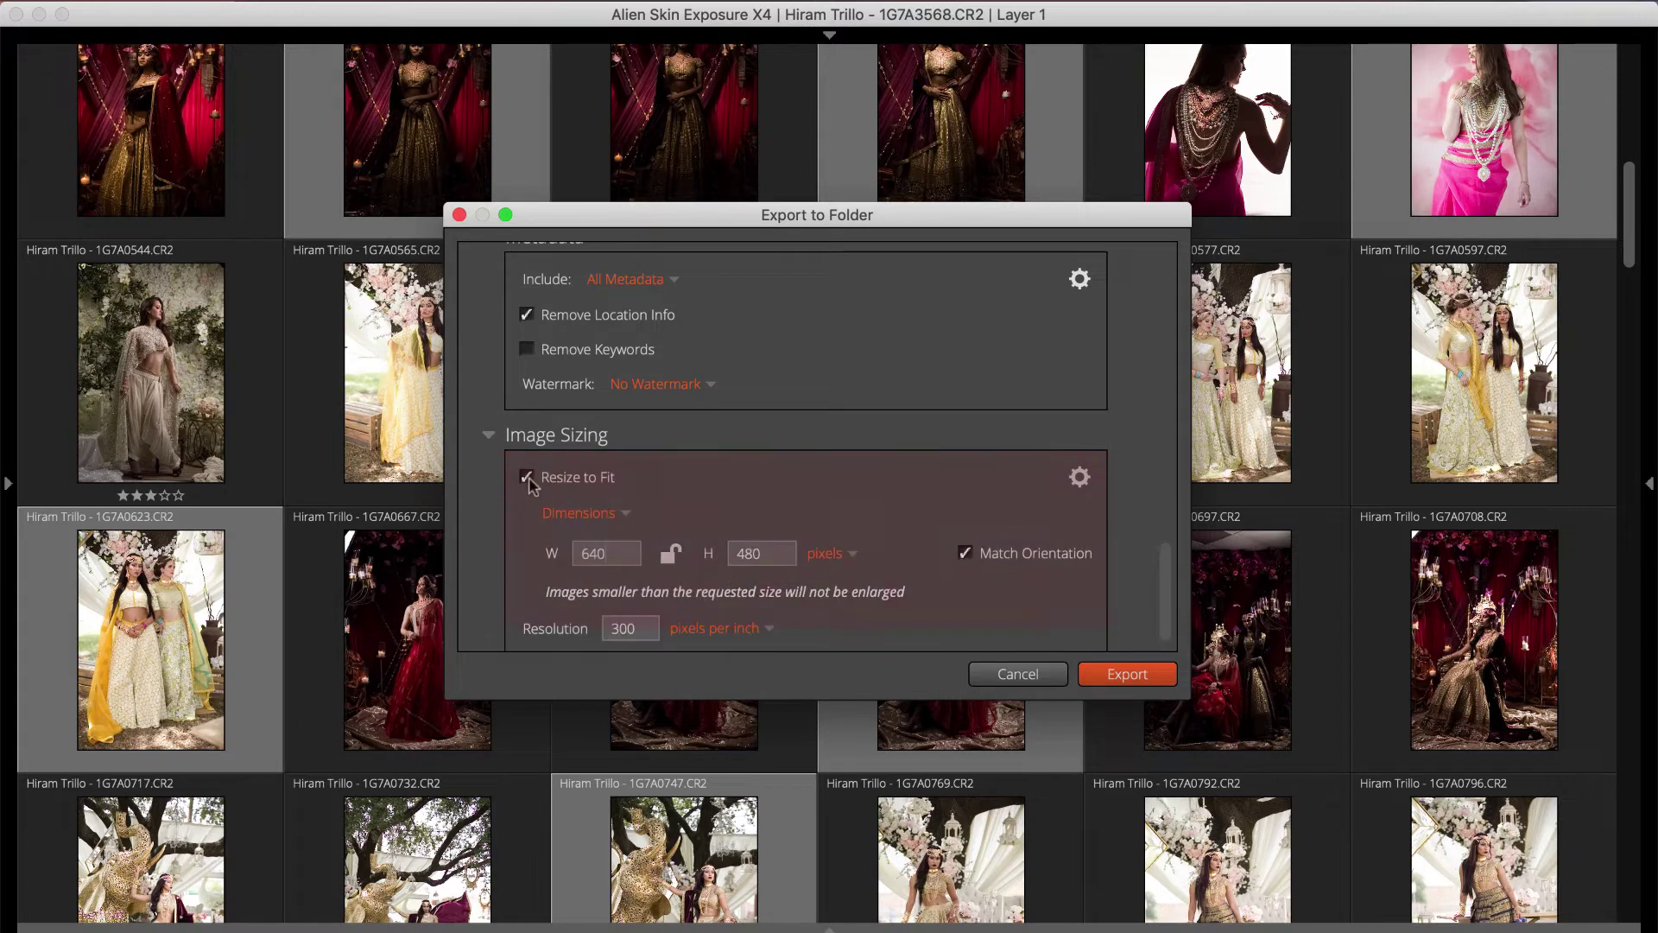
scroll(529, 484, "down", 1)
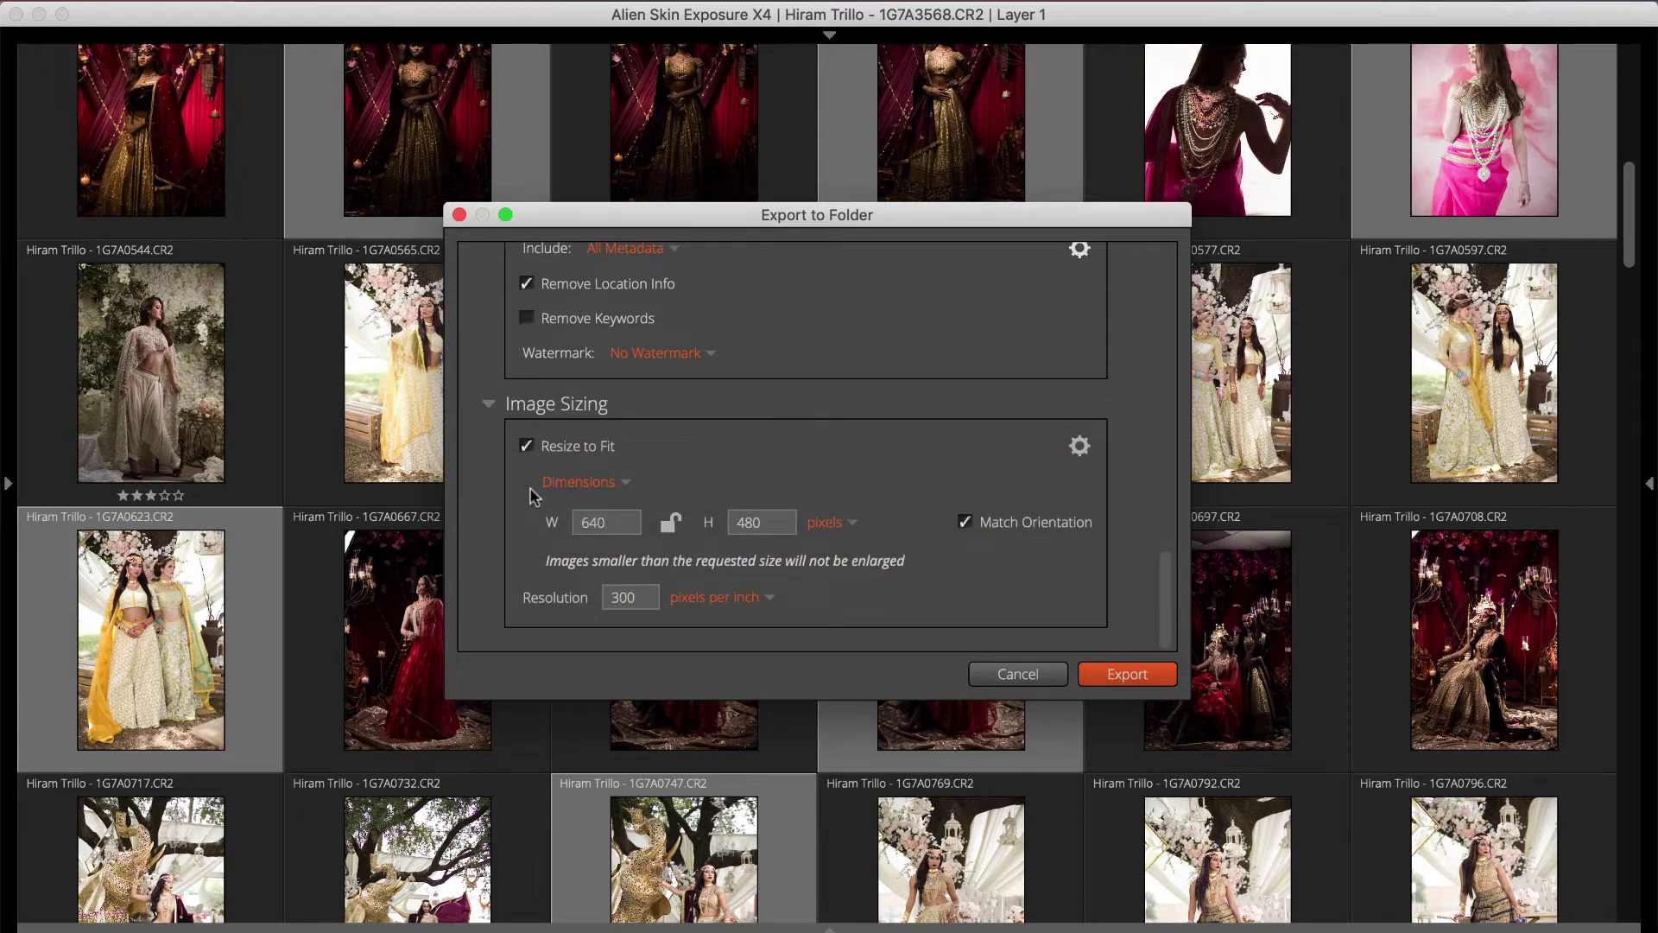
Examine the resize width and height fields, the aspect ratio lock and the available units
left_click(671, 521)
double_click(607, 525)
type("2000")
double_click(743, 522)
type("480")
left_click(671, 525)
left_click(826, 522)
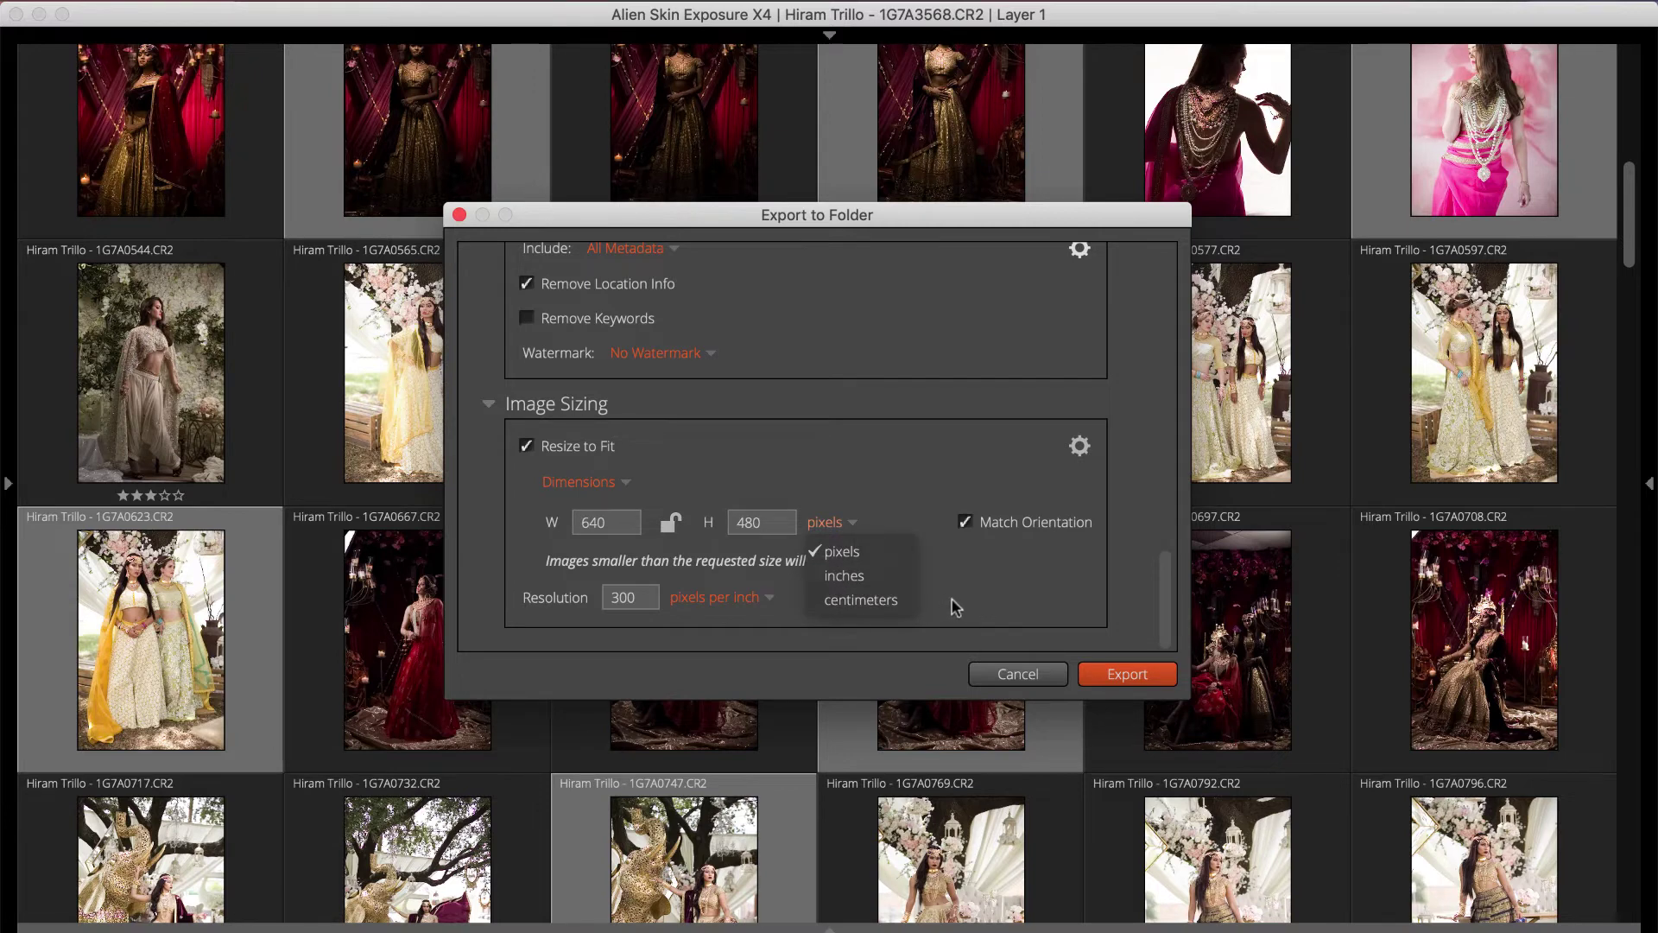
left_click(974, 585)
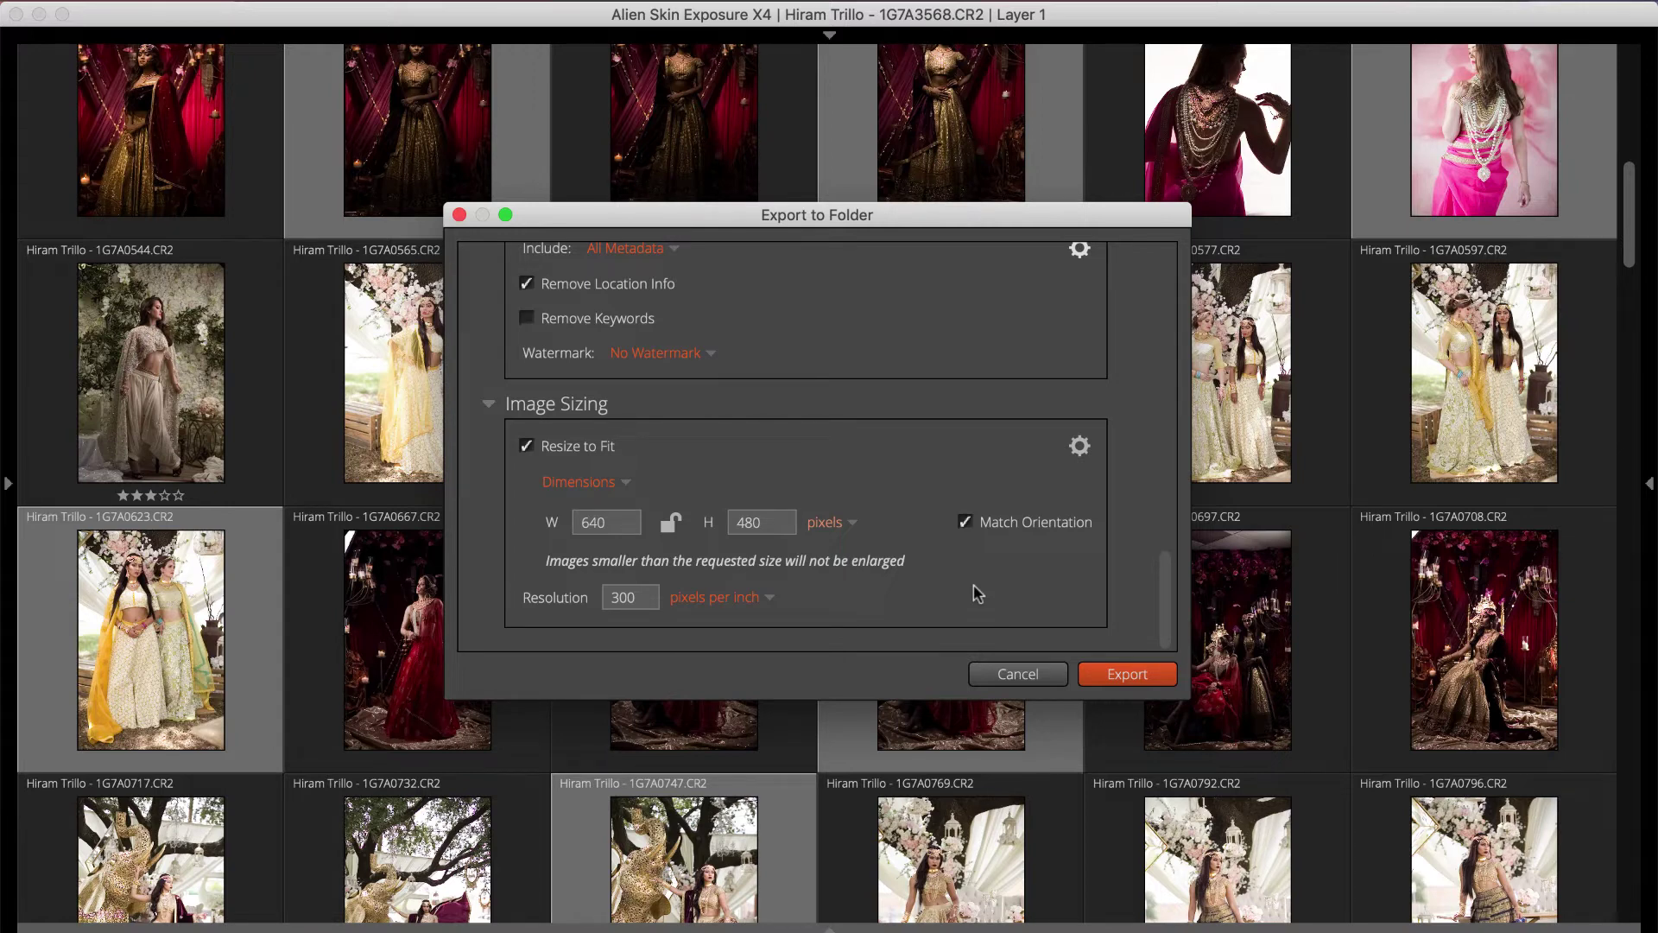
Review the Match Orientation option, the image sizing presets and the resize modes
left_click(966, 529)
left_click(1080, 448)
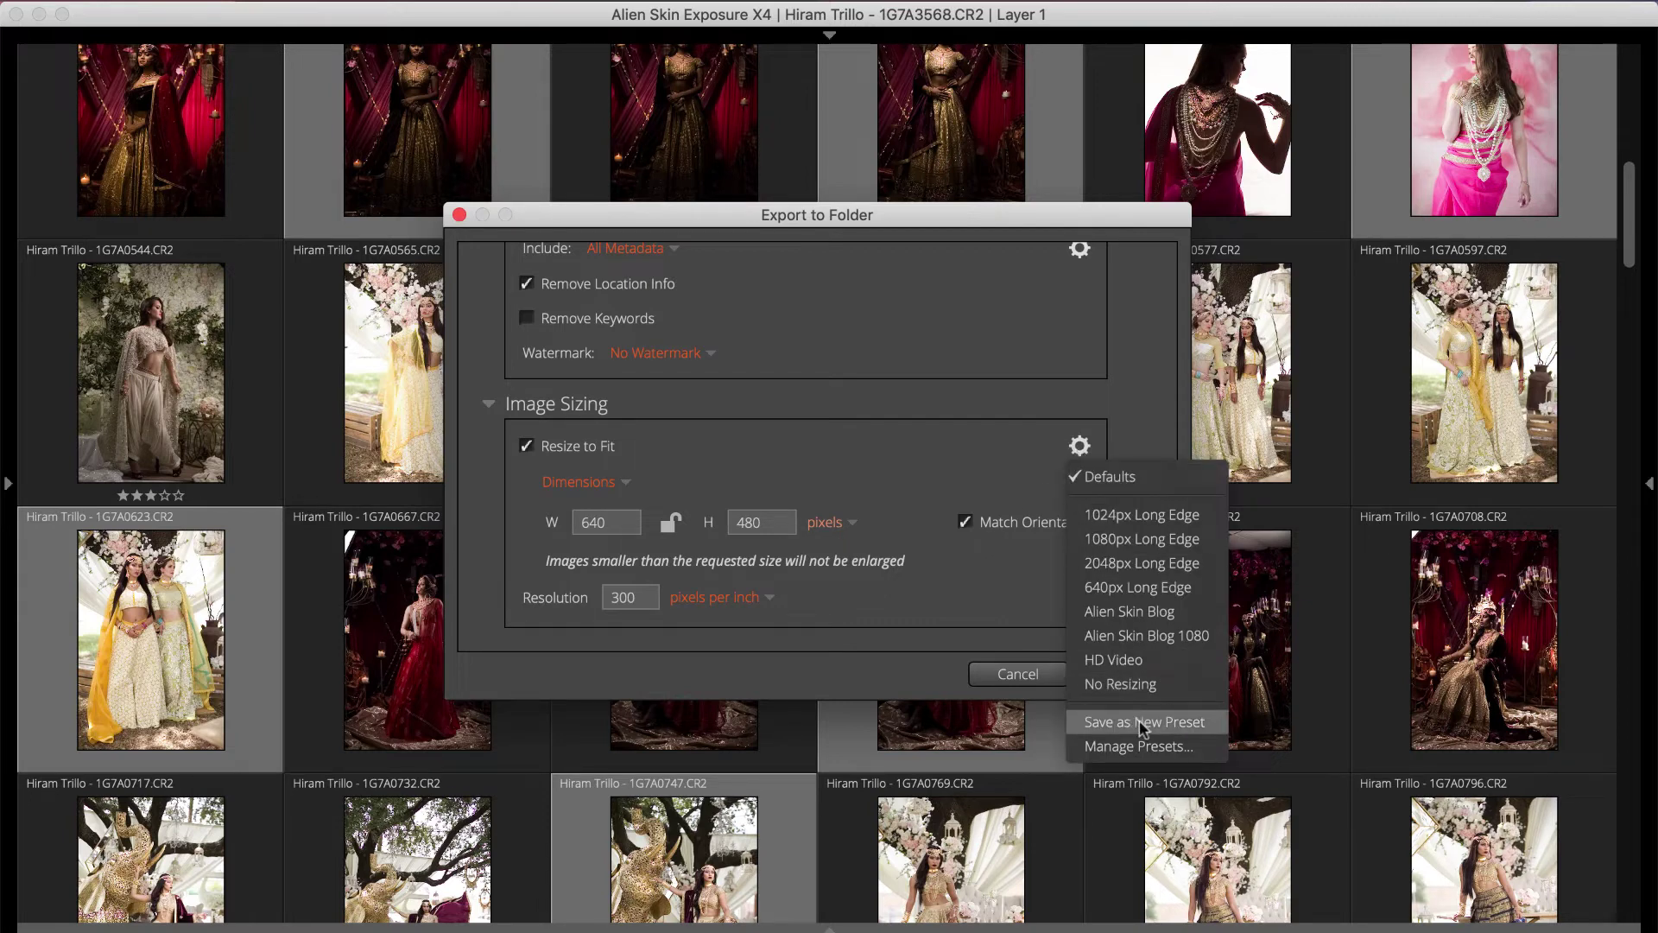
left_click(1047, 619)
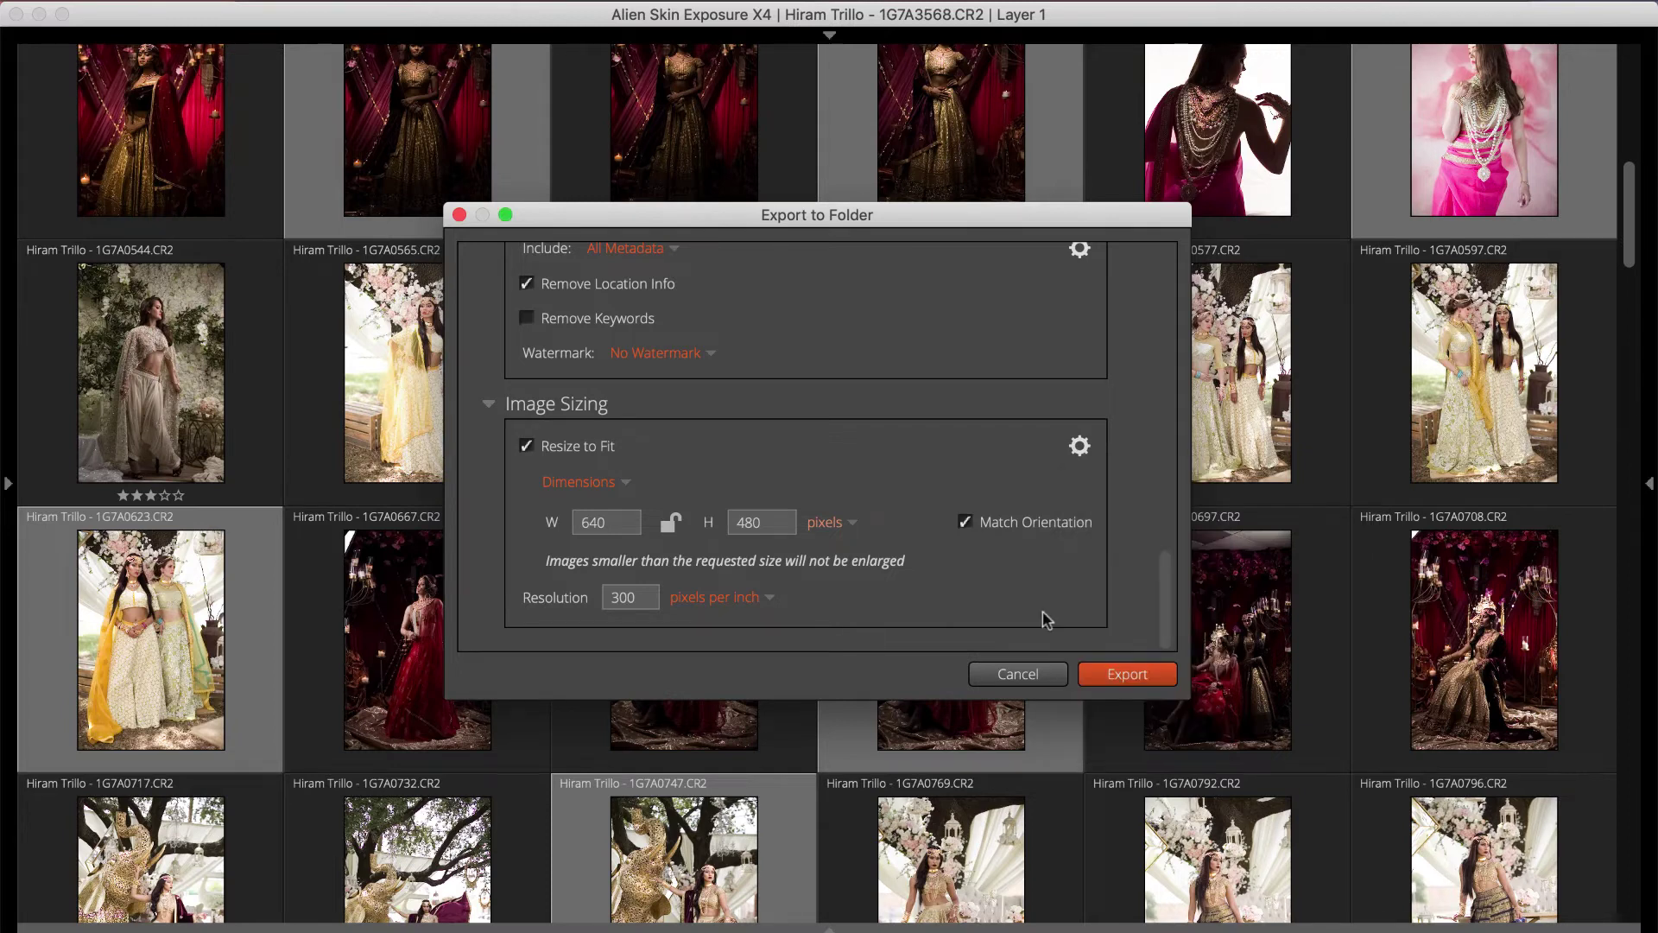
left_click(618, 483)
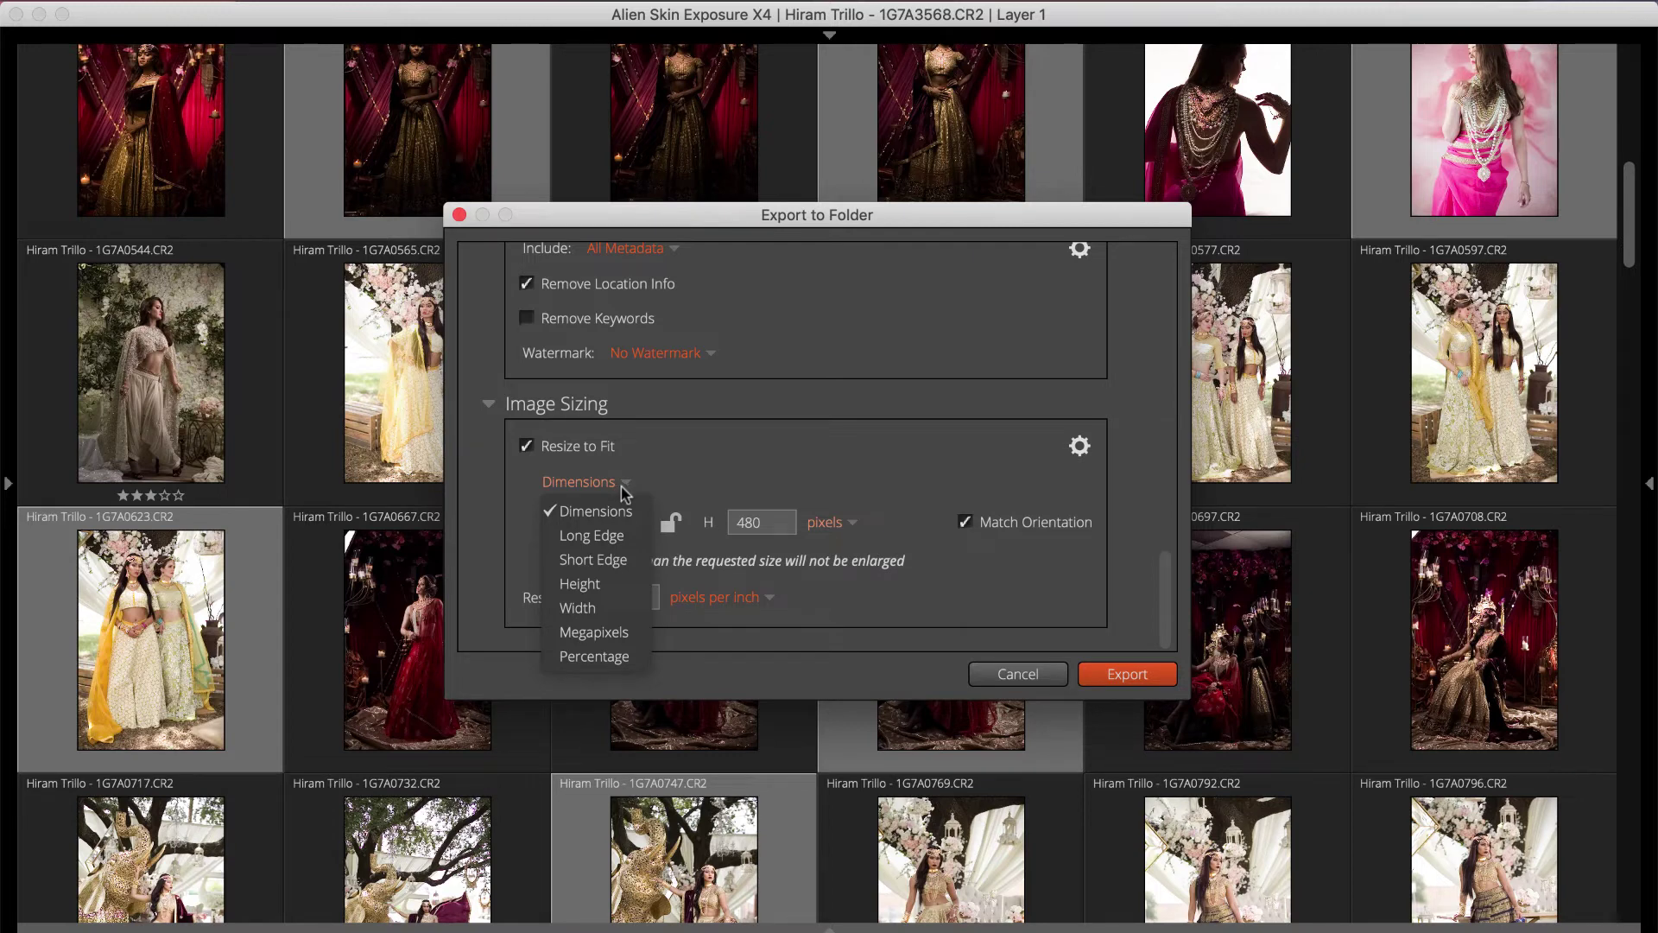
left_click(618, 486)
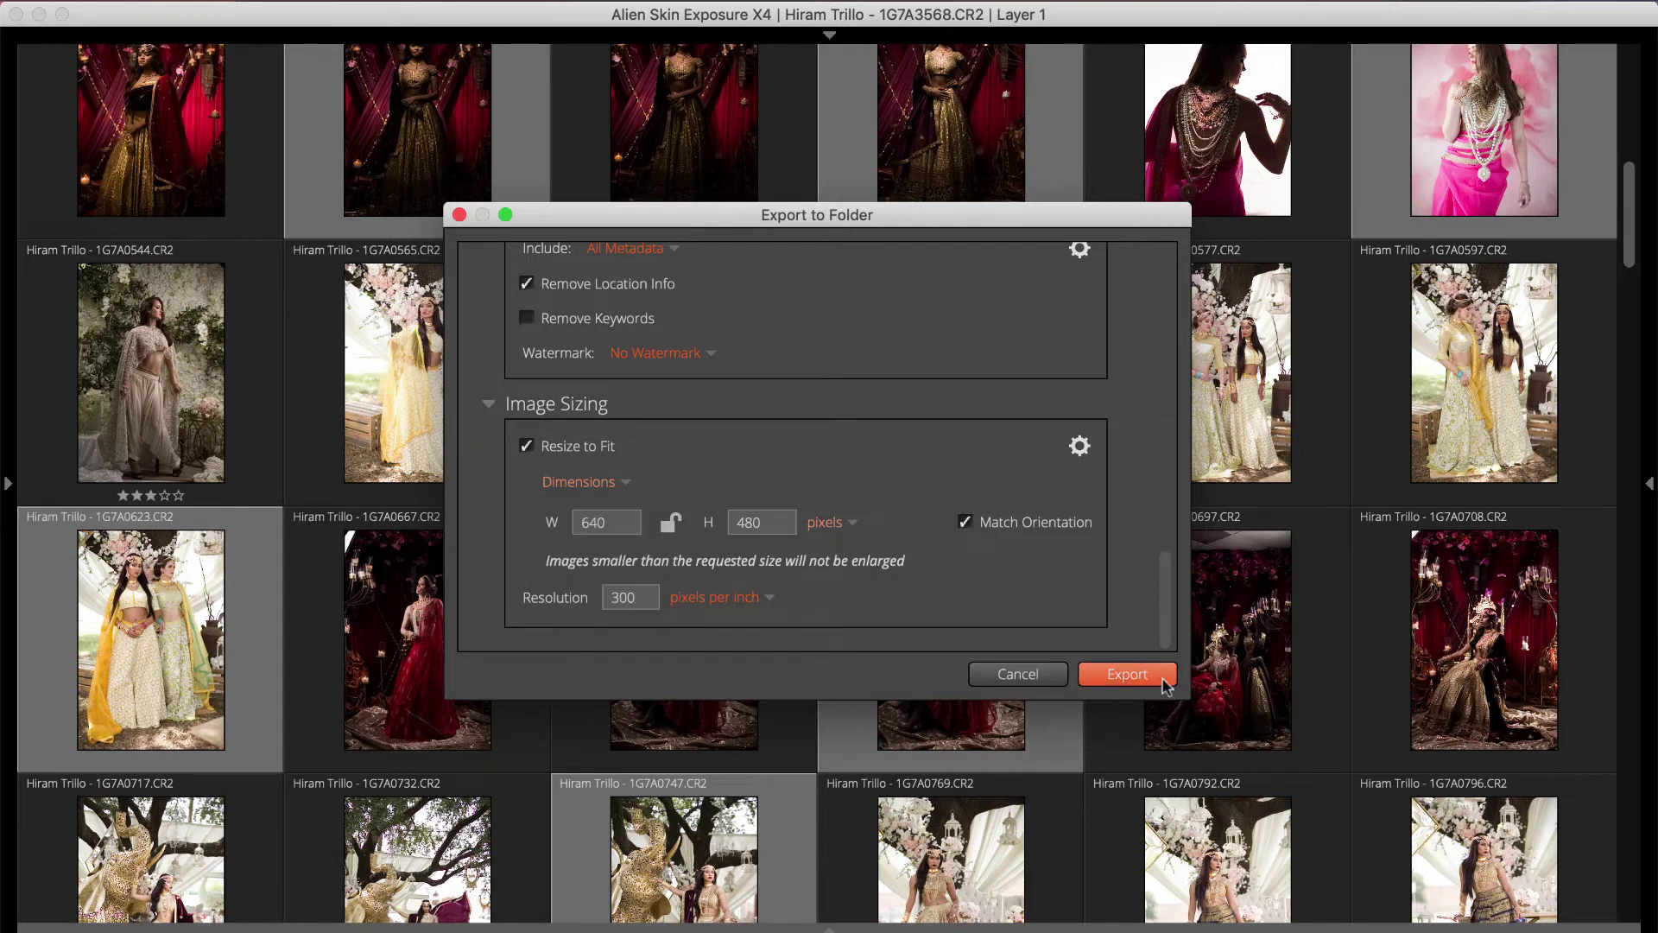
Apply the 2048px Long Edge sizing preset, export the selected photos and move the progress window aside
left_click(1080, 446)
left_click(1164, 566)
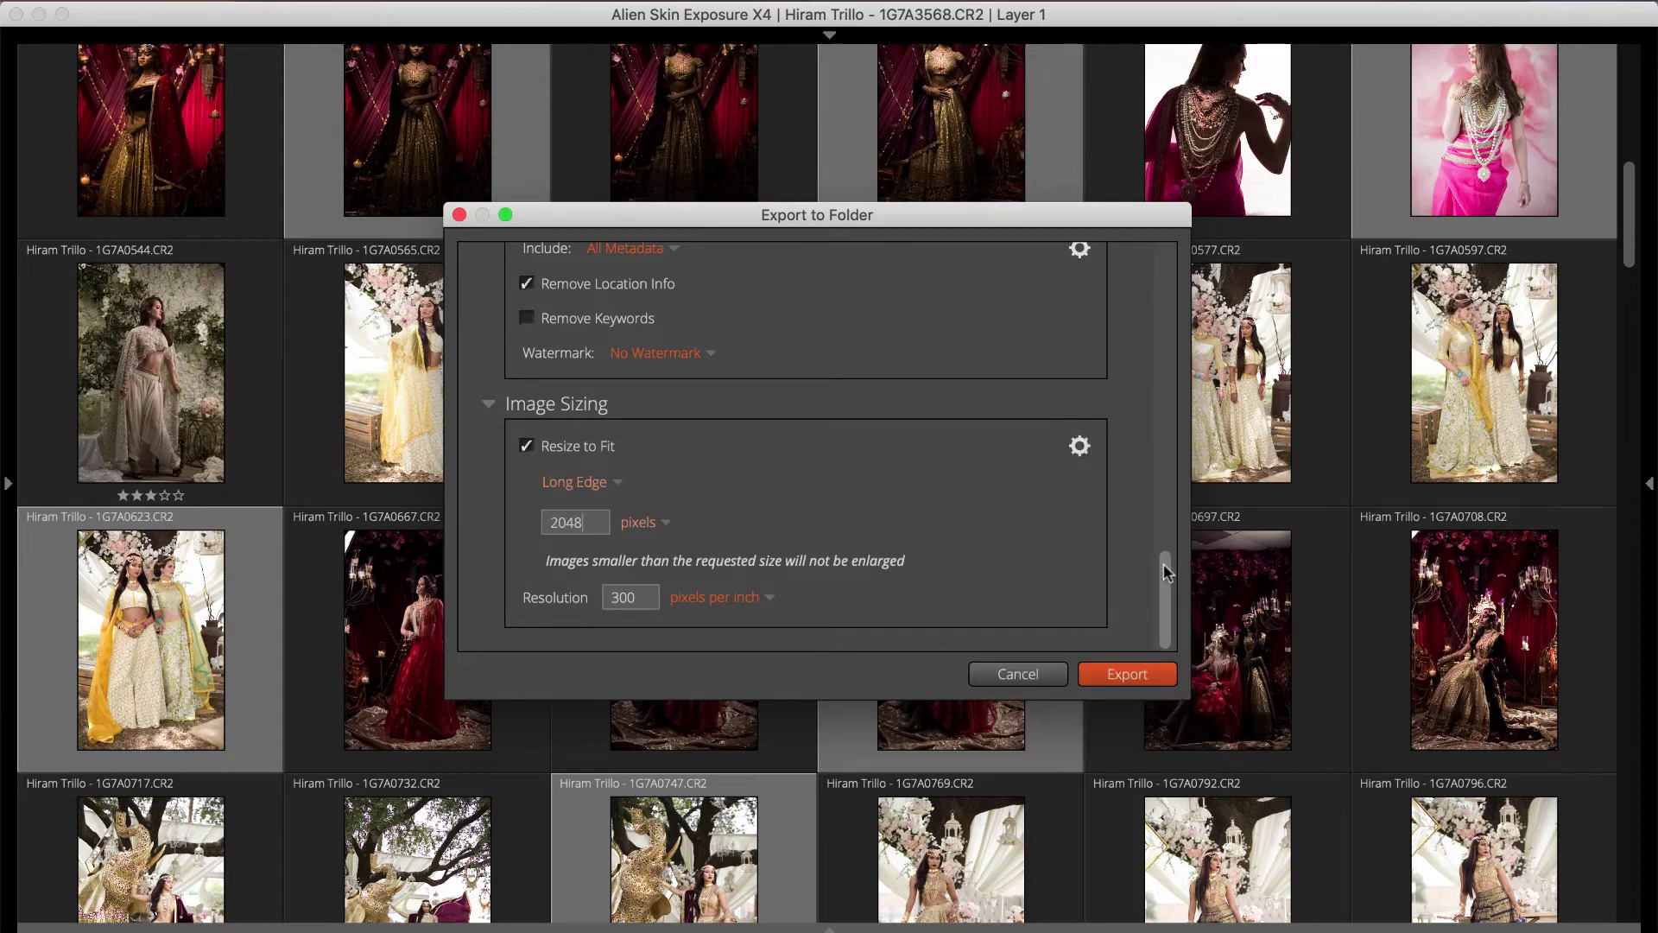
left_click(1114, 680)
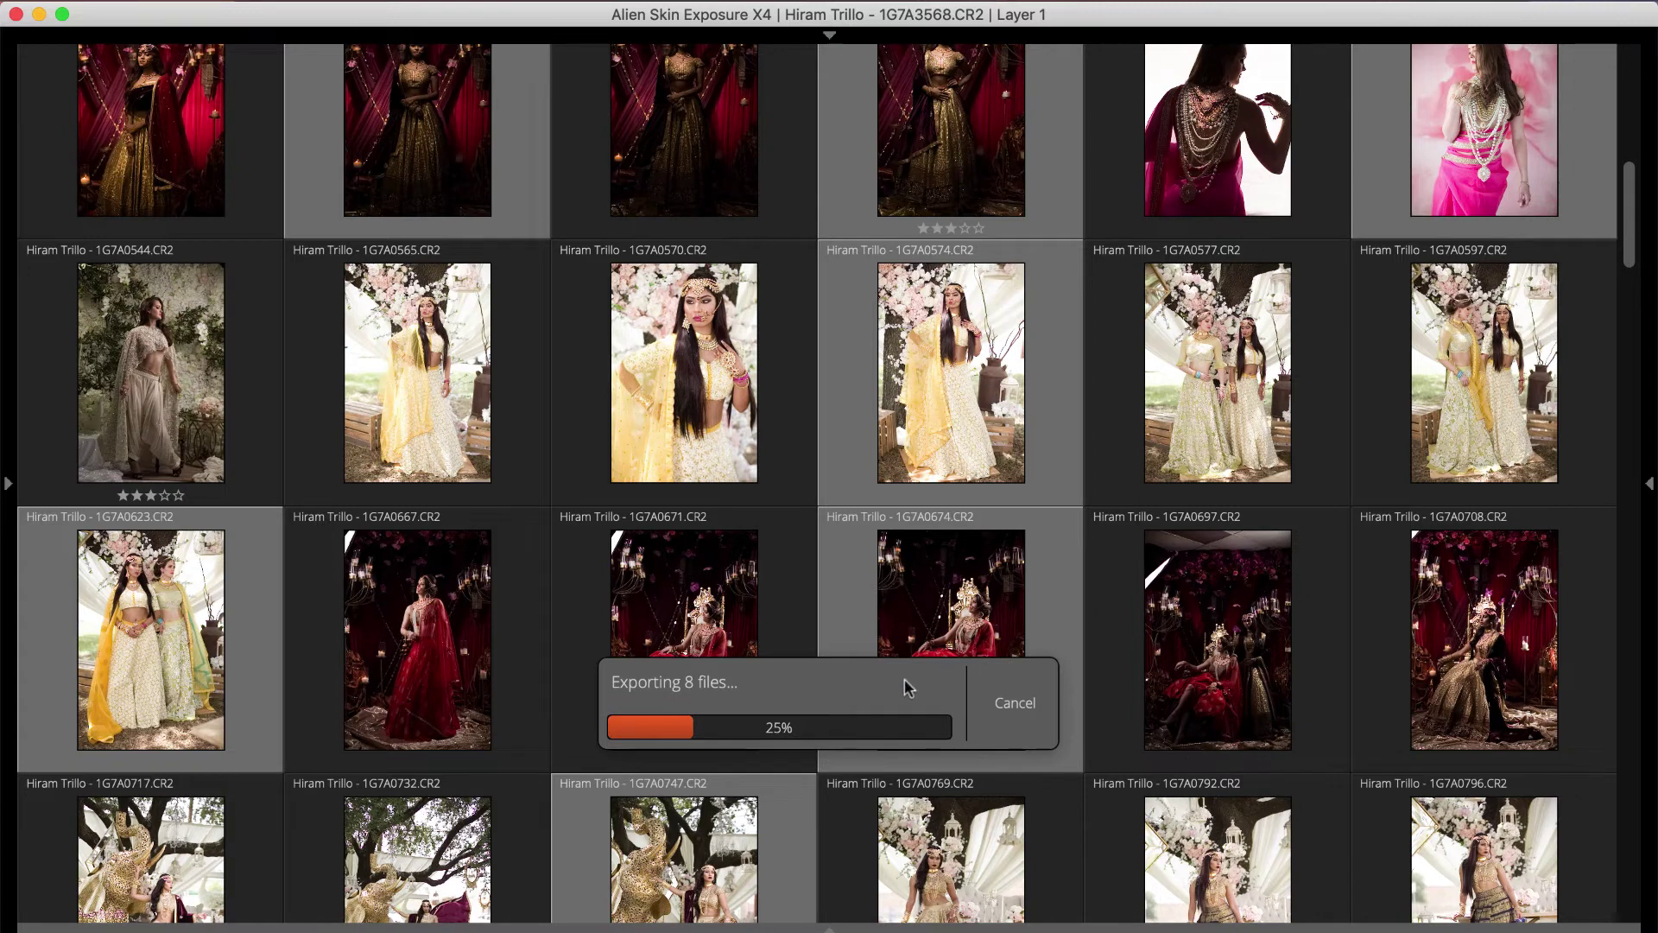
left_click_drag(904, 677, 1288, 604)
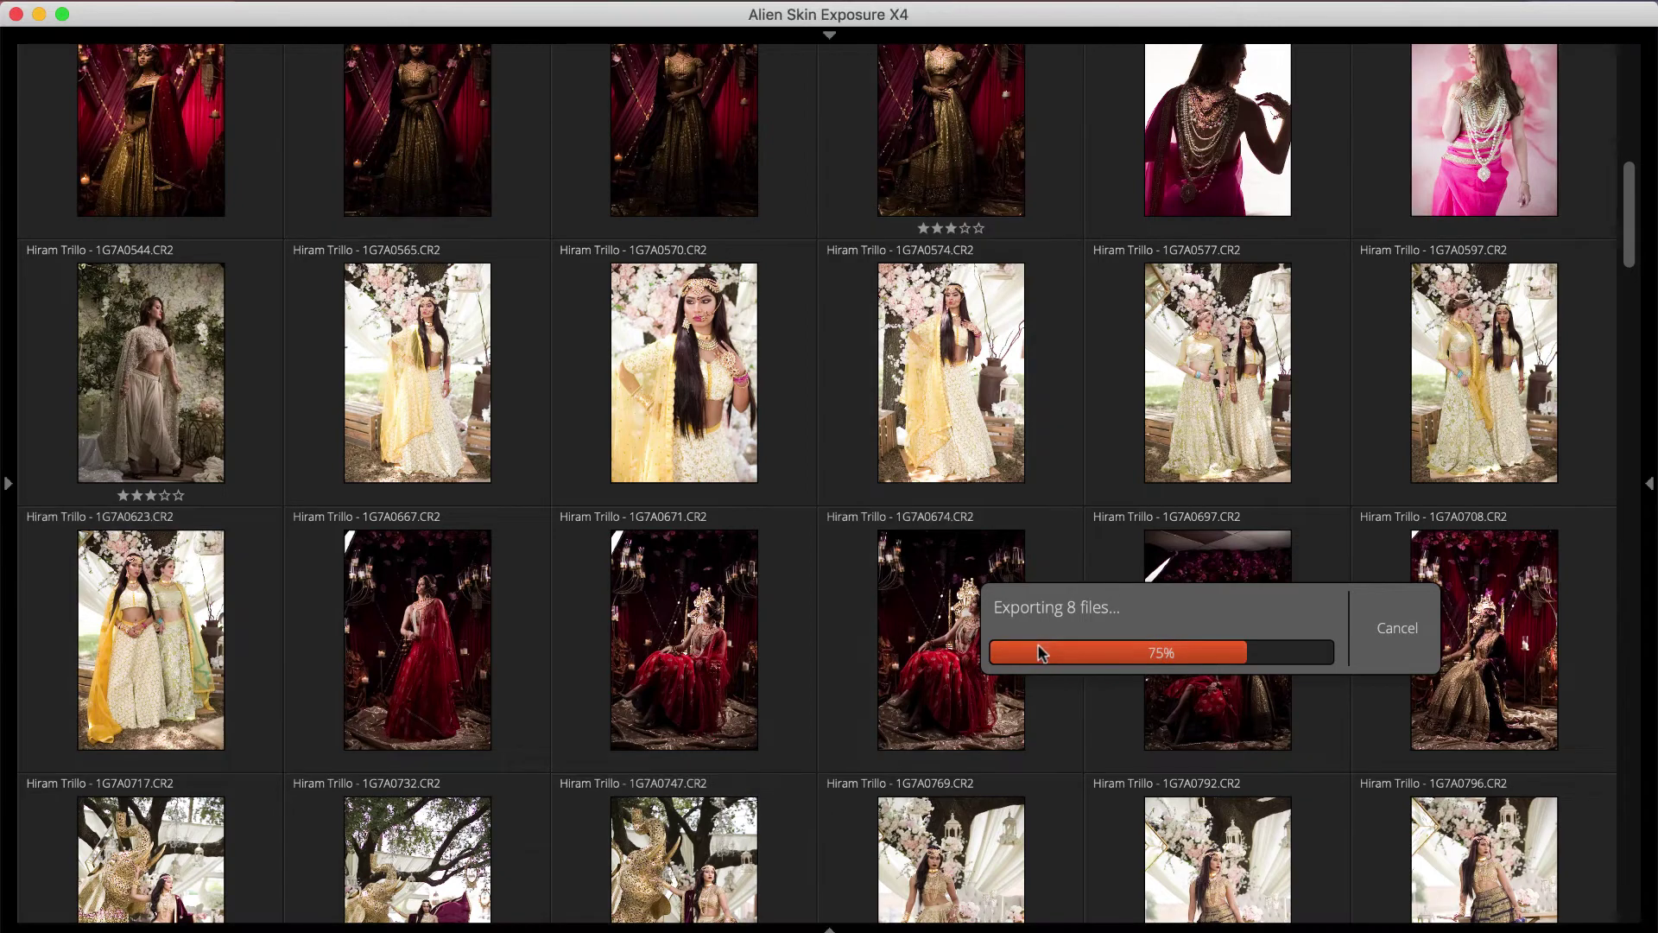
Rate photo 1G7A0544 four stars, 1G7A0565 three stars and 1G7A0570 four stars
left_click(207, 423)
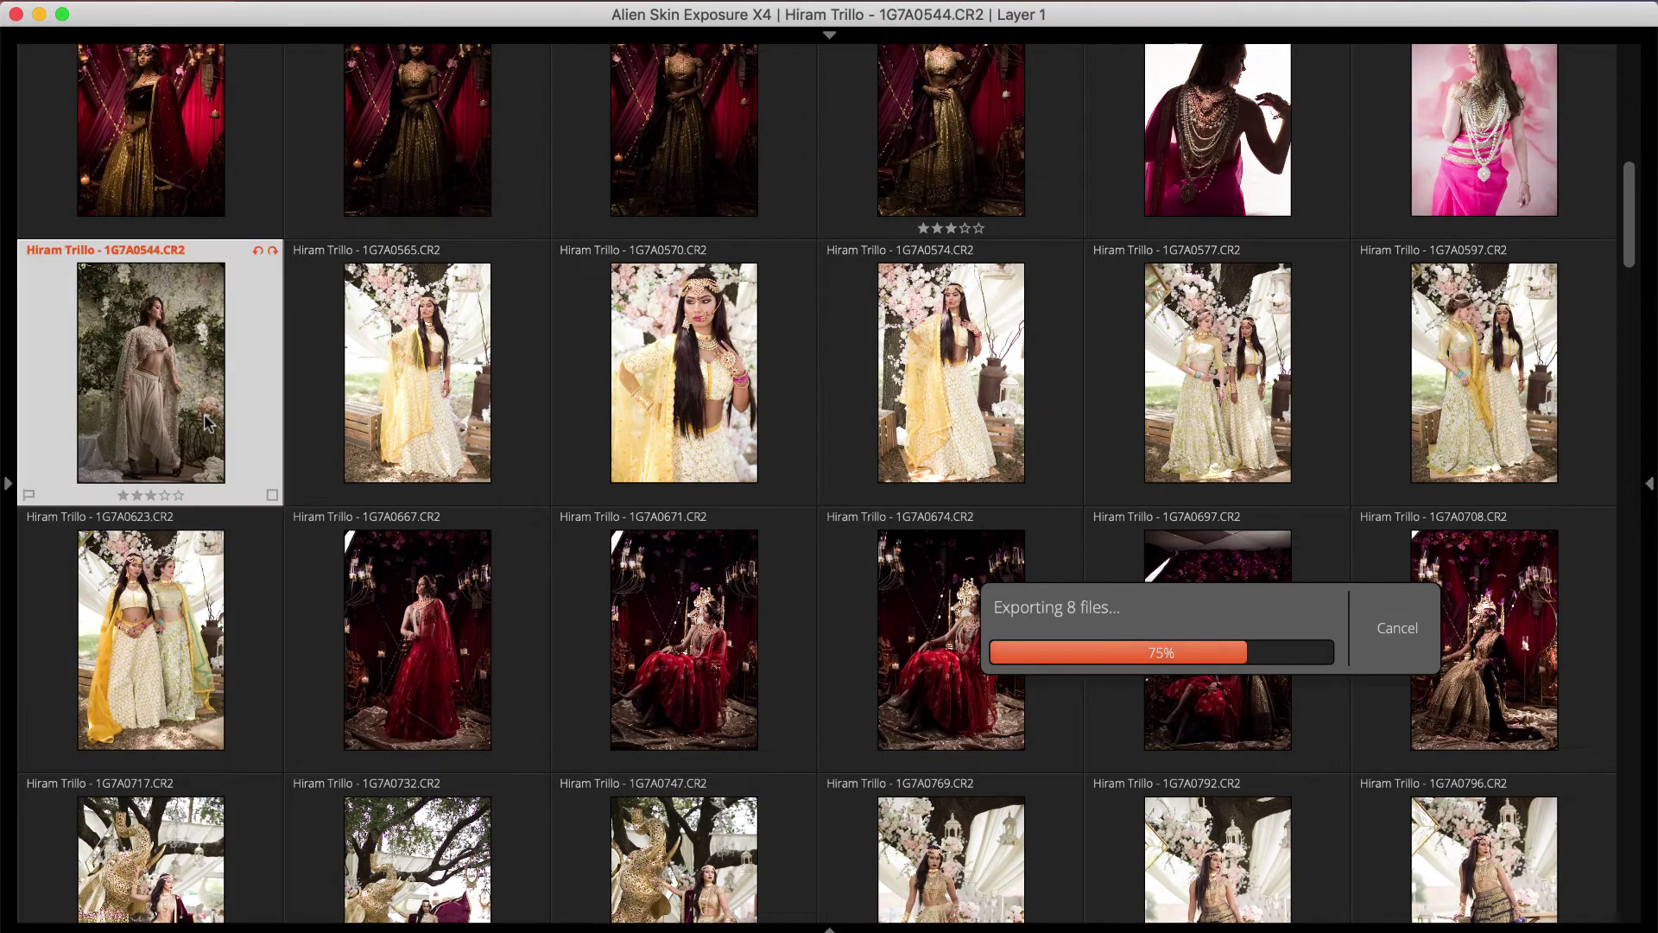
key("4")
key("Right")
key("3")
key("Right")
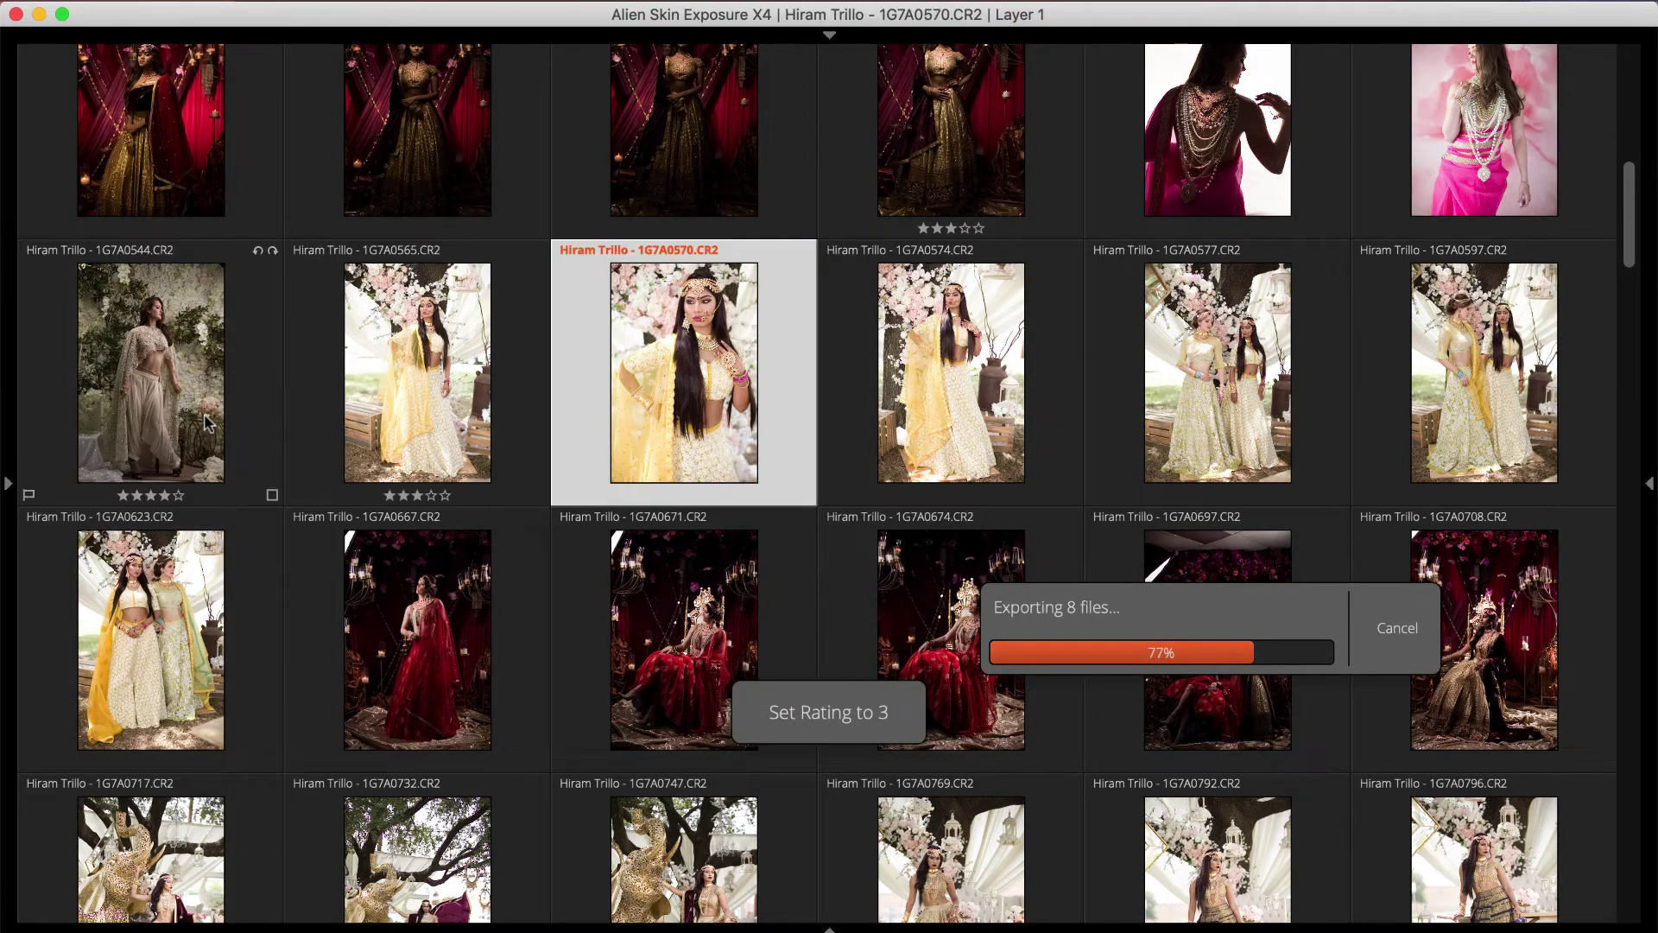
key("4")
Rate photo 1G7A0574 five stars, 1G7A0577 two stars and 1G7A0697 three stars
key("Right")
key("5")
key("Right")
key("2")
key("Down")
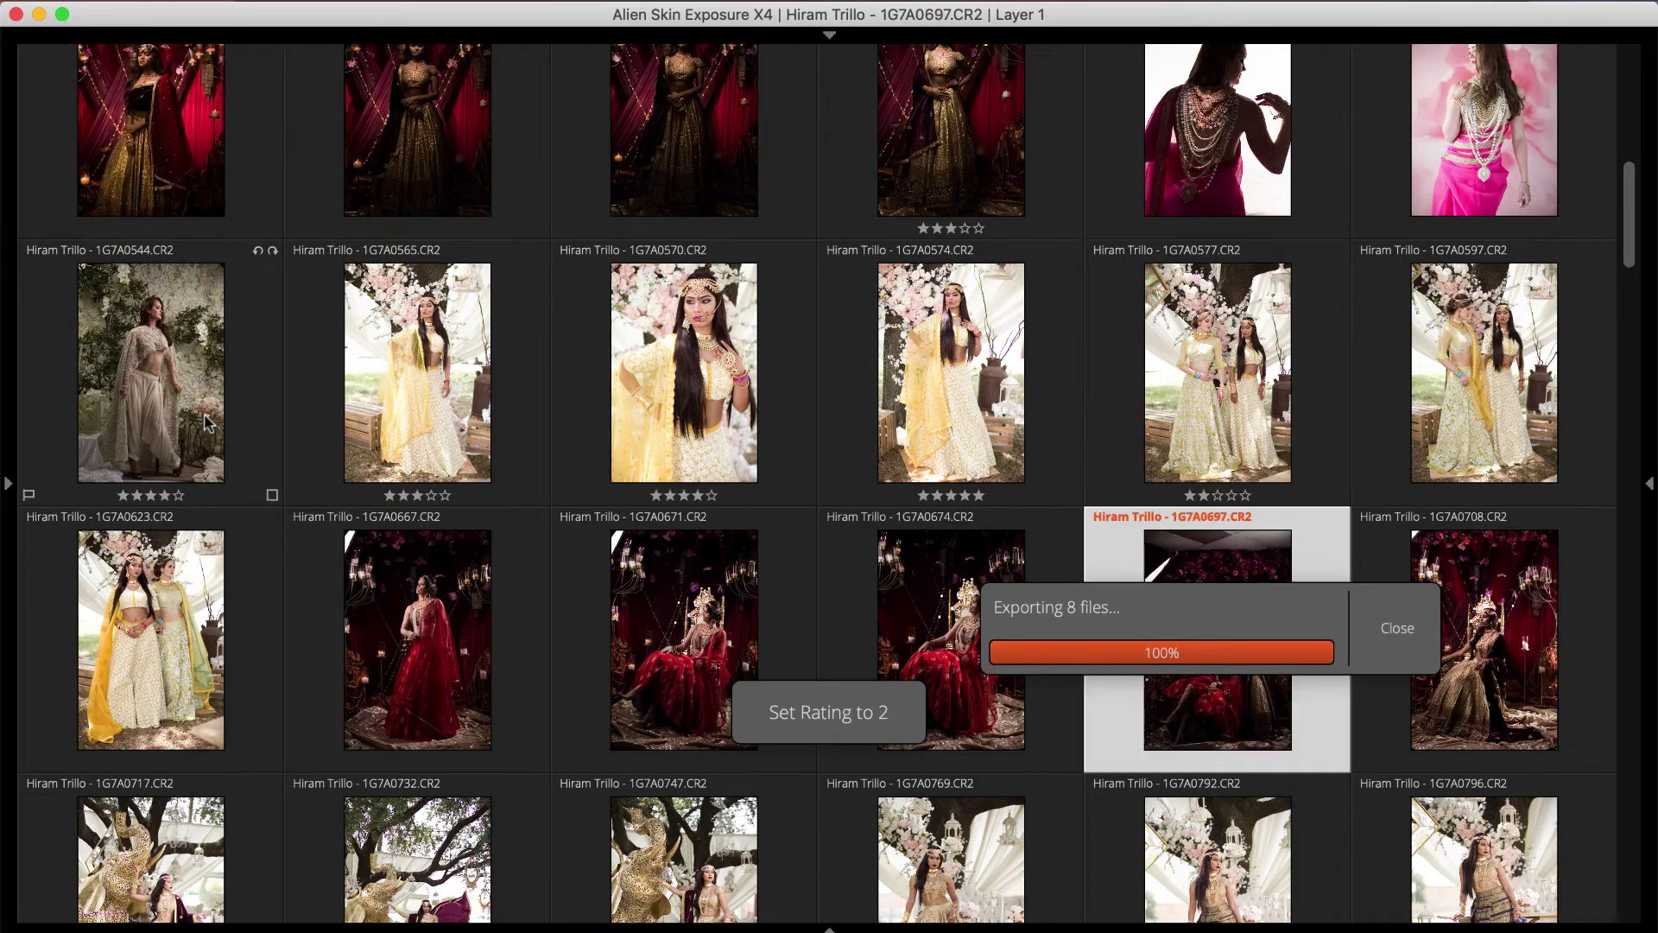
key("3")
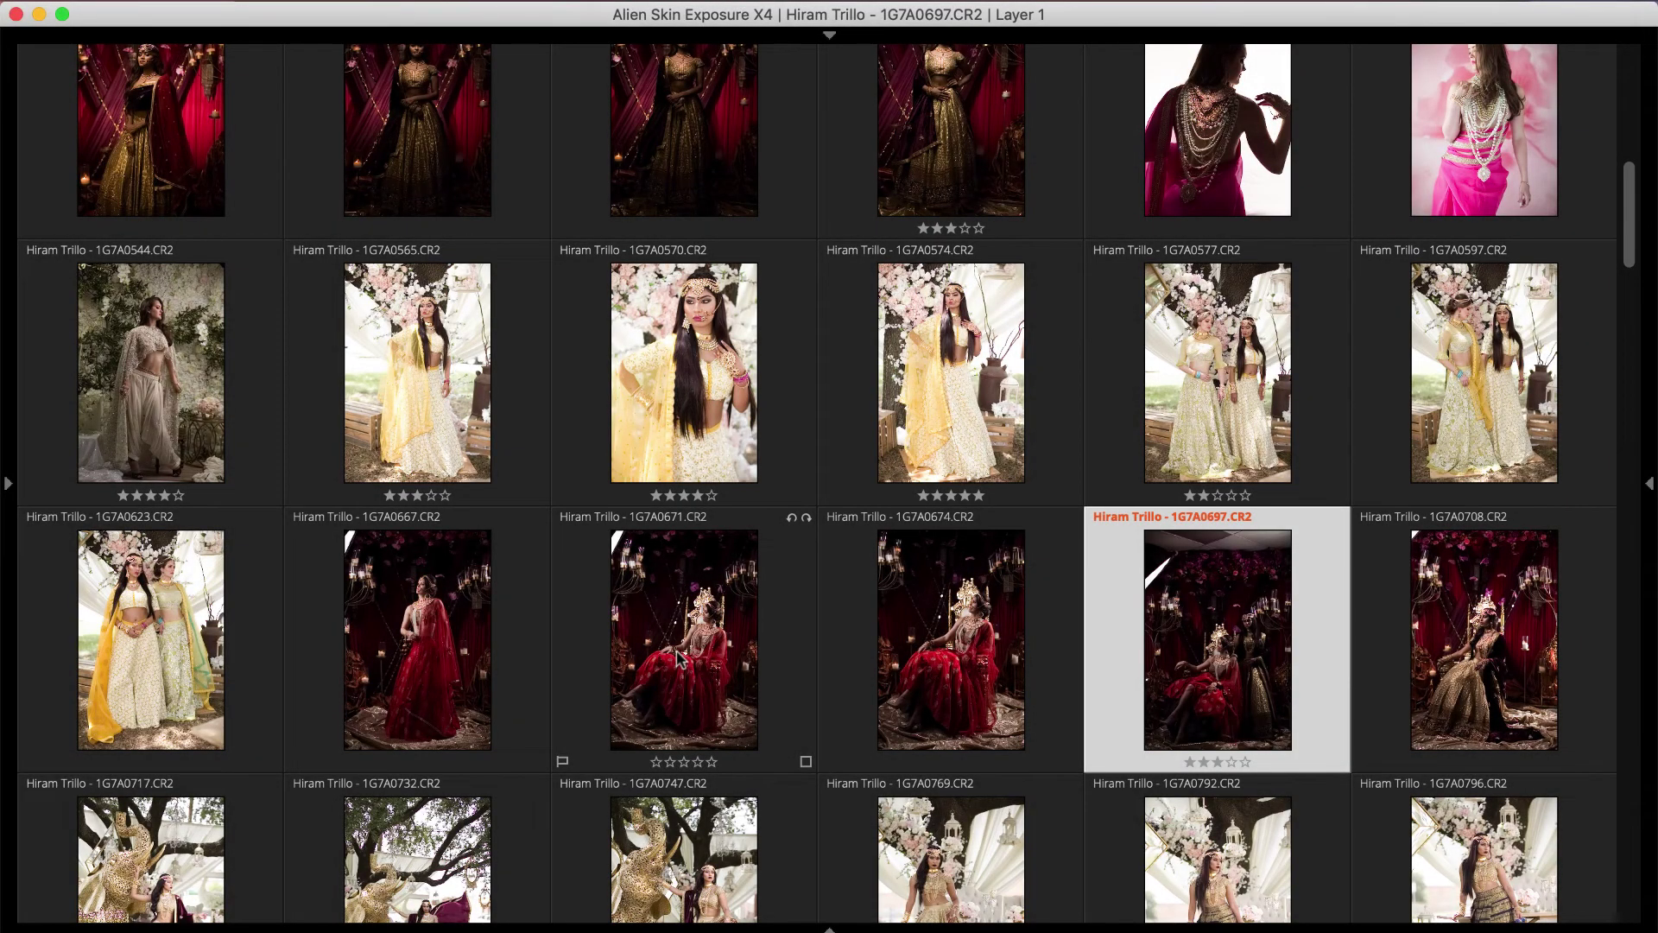
Add 1G7A0565, the three-star photo above 1G7A0574, 1G7A3573 and 1G7A3576 to the selection
left_click(424, 371, "super")
left_click(920, 121, "super")
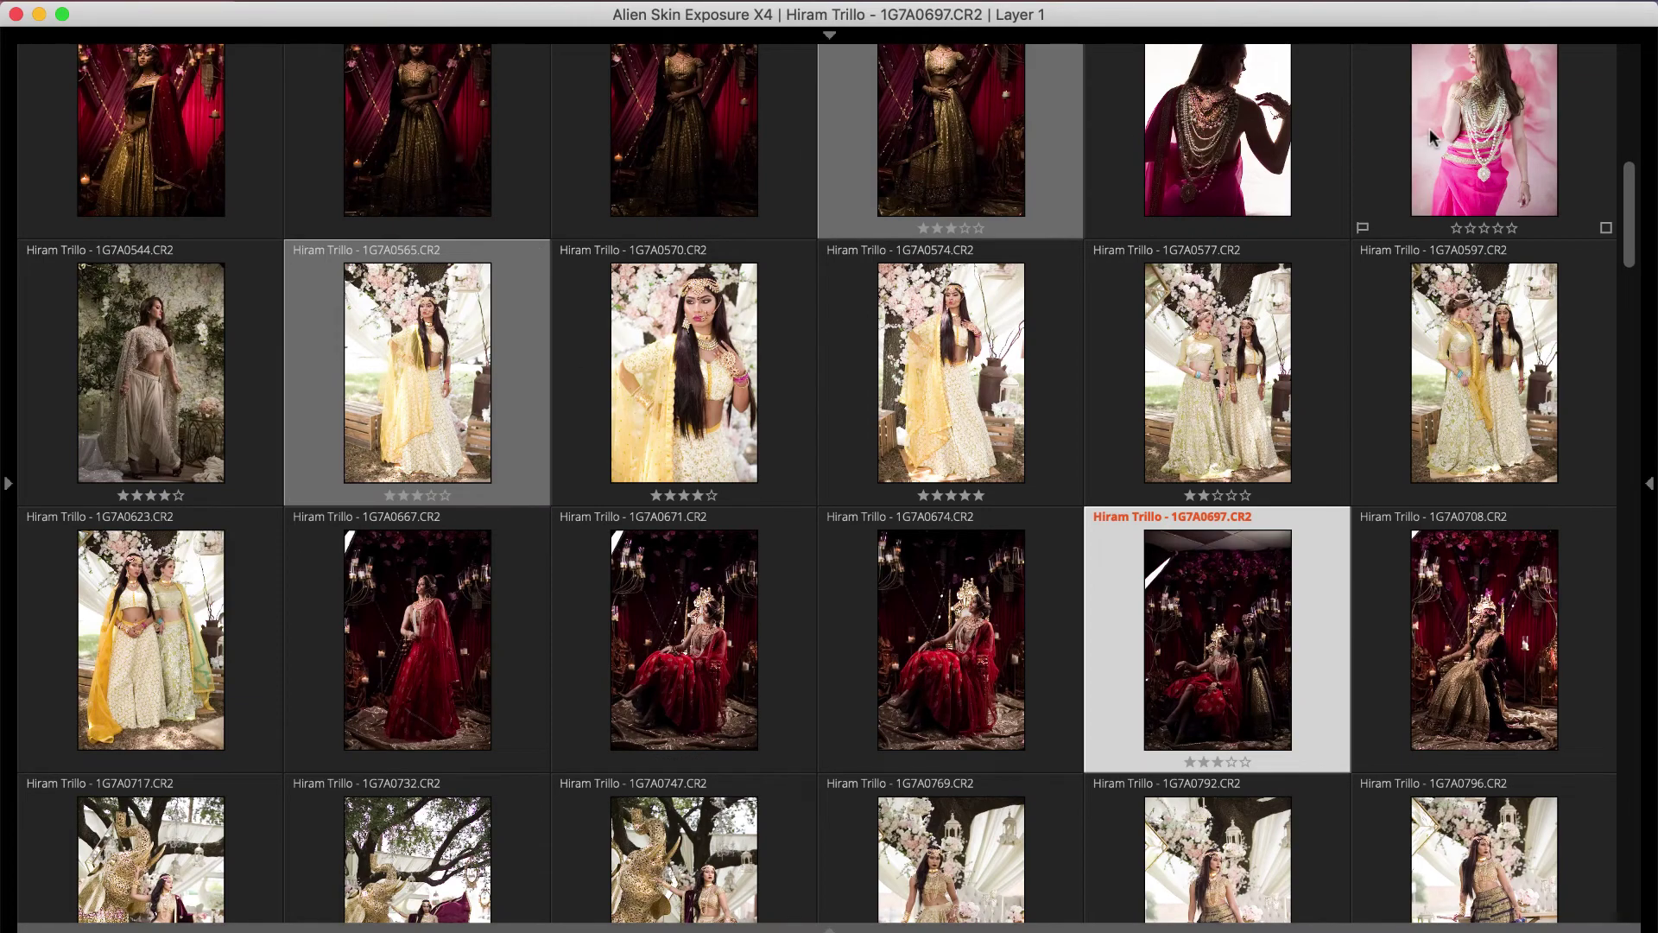
scroll(972, 703, "down", 20)
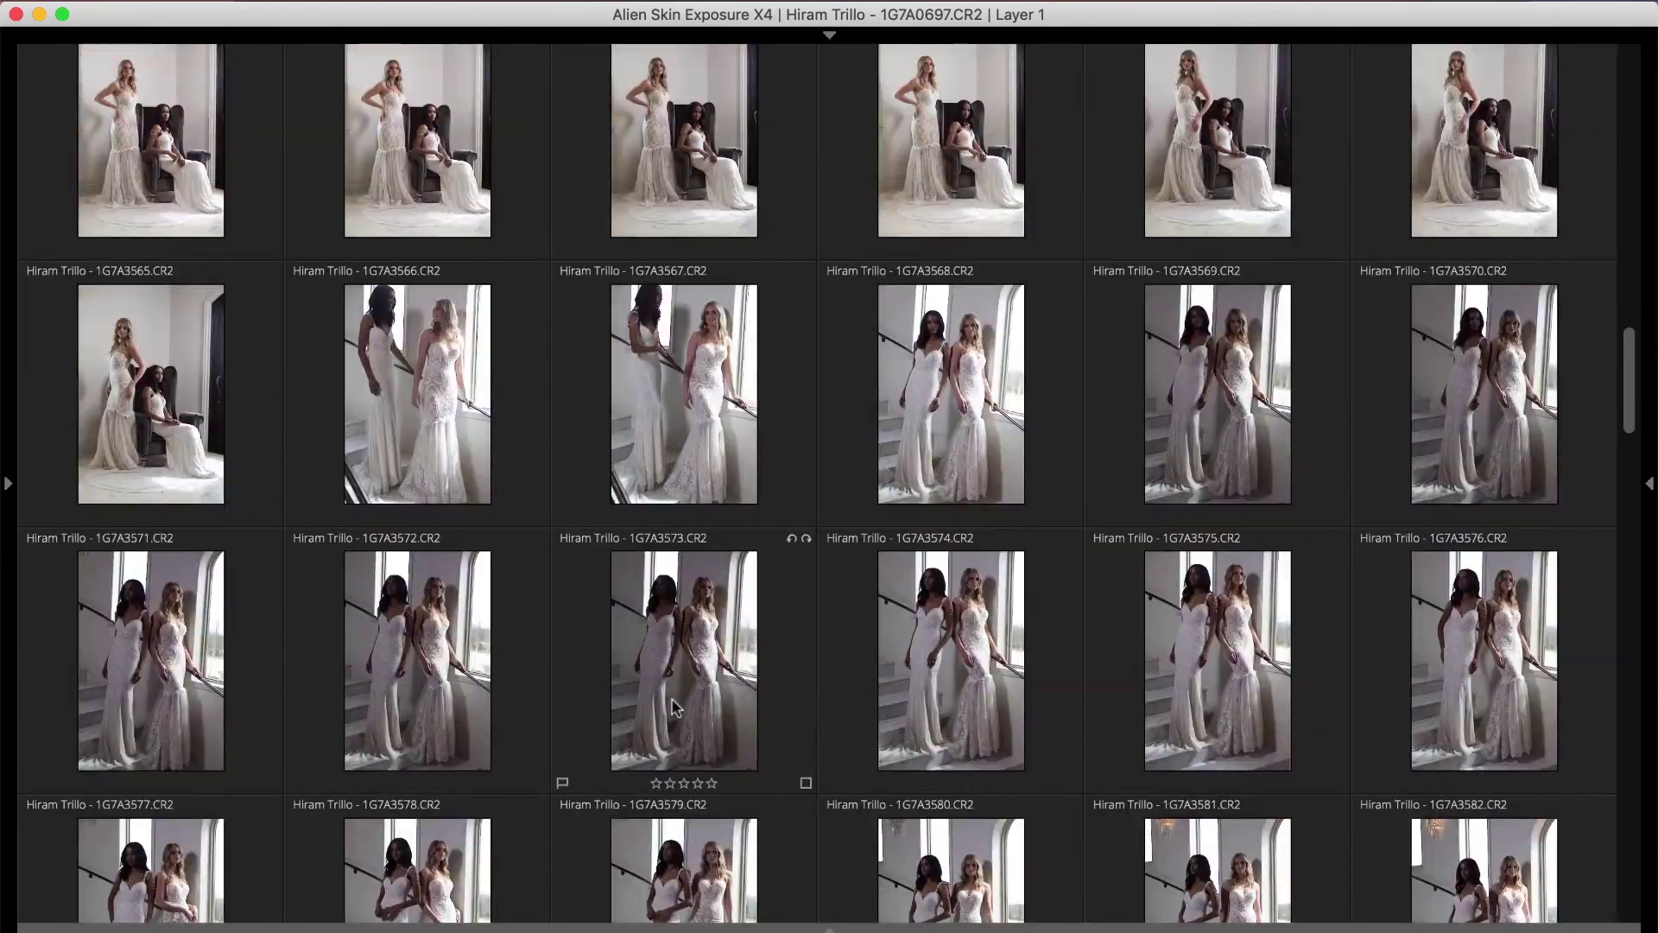
left_click(676, 708, "super")
left_click(1505, 628, "super")
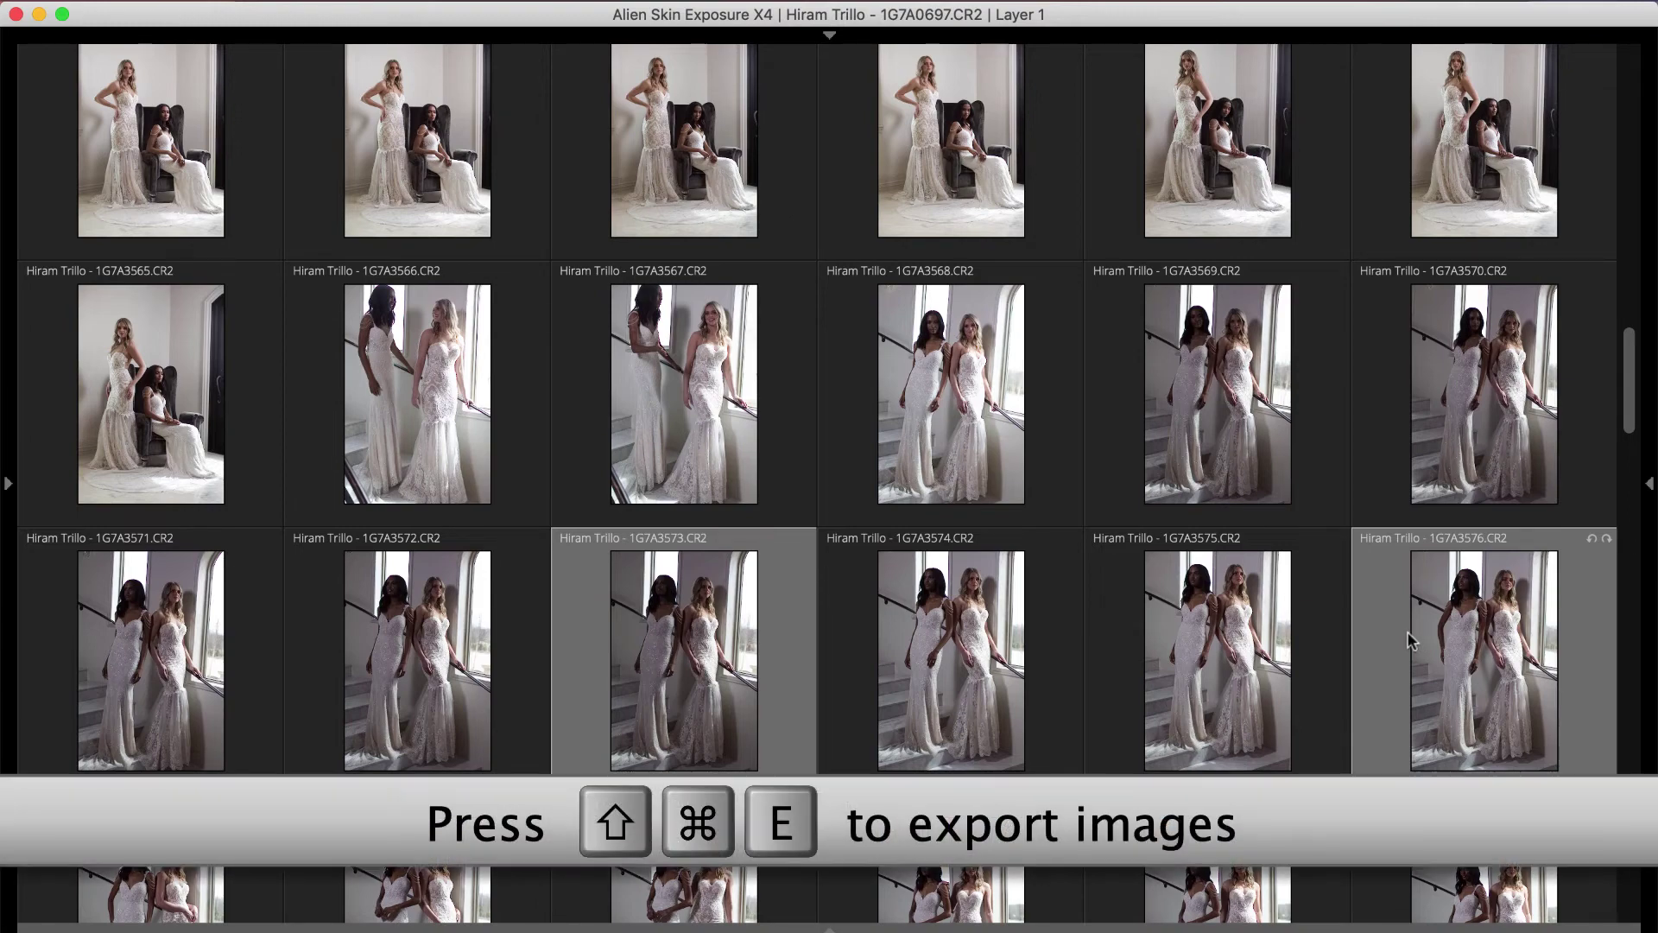
Open the Quick Export dialog for the selected photos, close it, and open it again
key("shift+super+e")
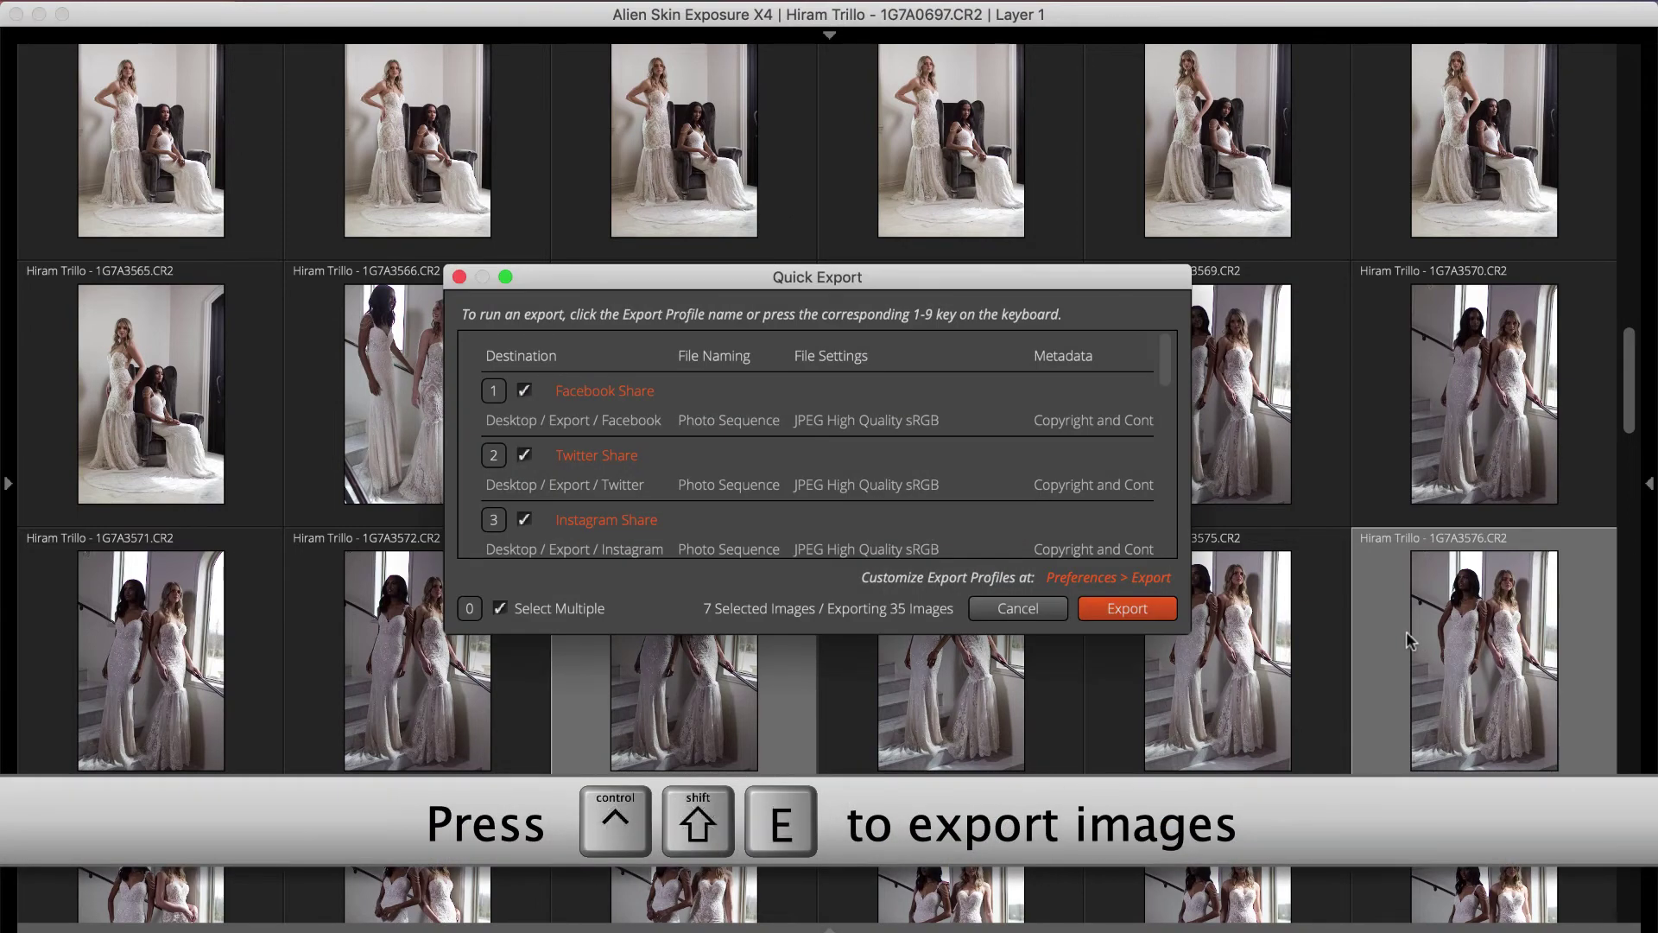
key("Escape")
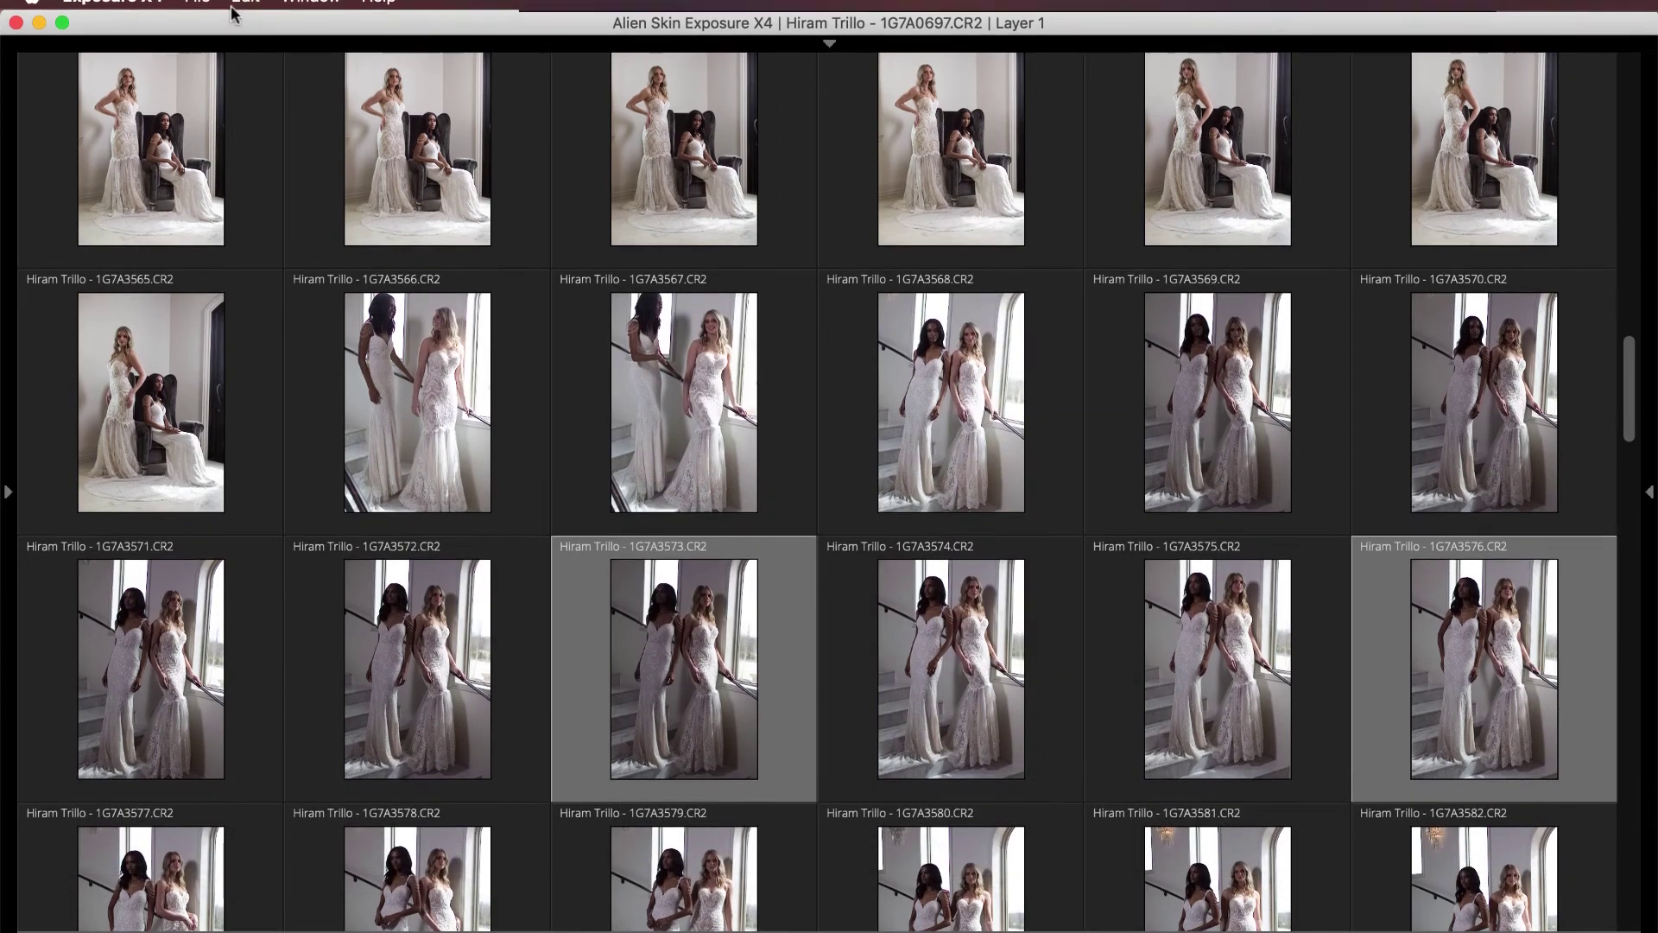
left_click(197, 12)
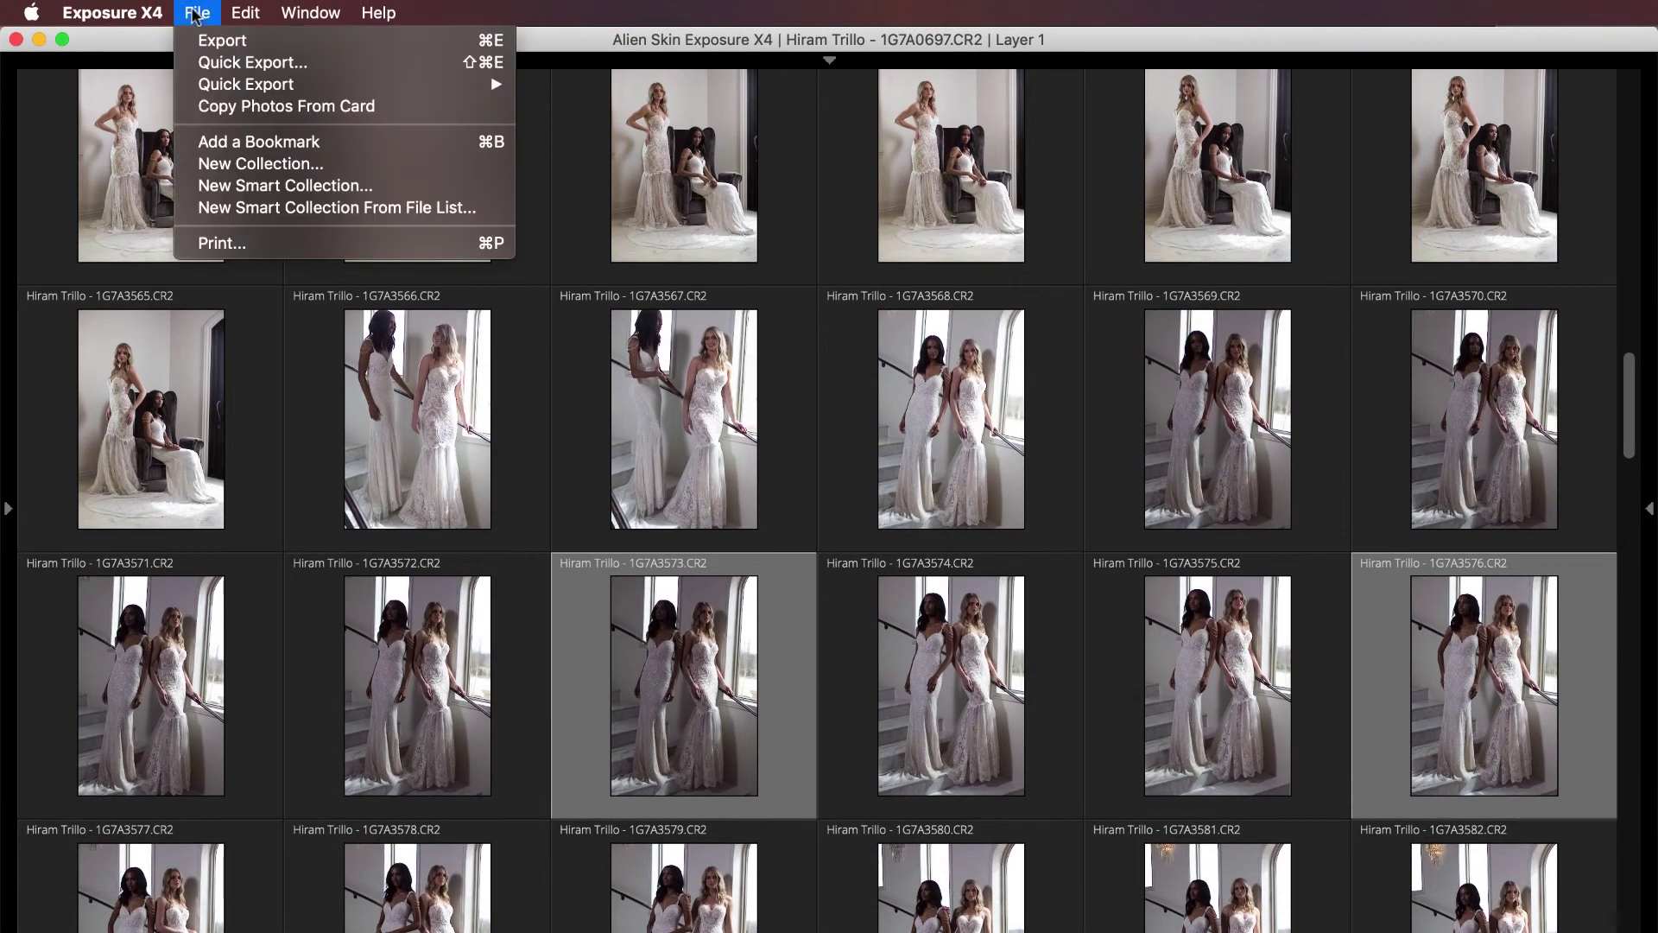
left_click(234, 69)
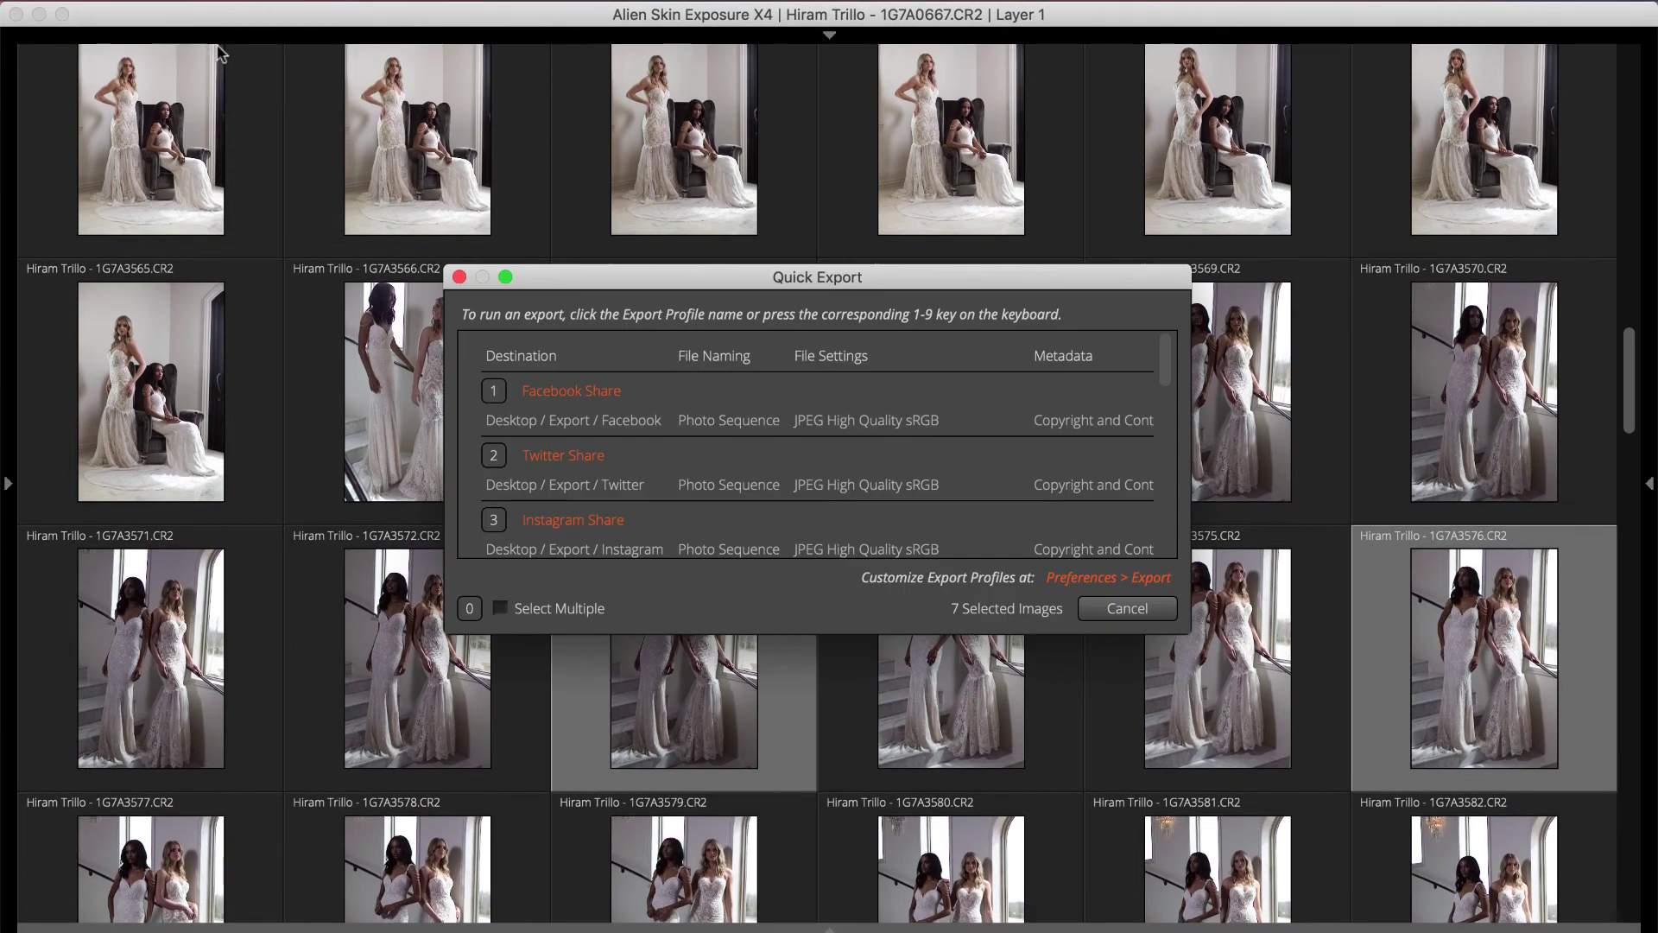
Move and enlarge the Quick Export window, and export the selected photos with the Instagram Share profile
left_click_drag(566, 278, 325, 155)
left_click_drag(947, 509, 1471, 794)
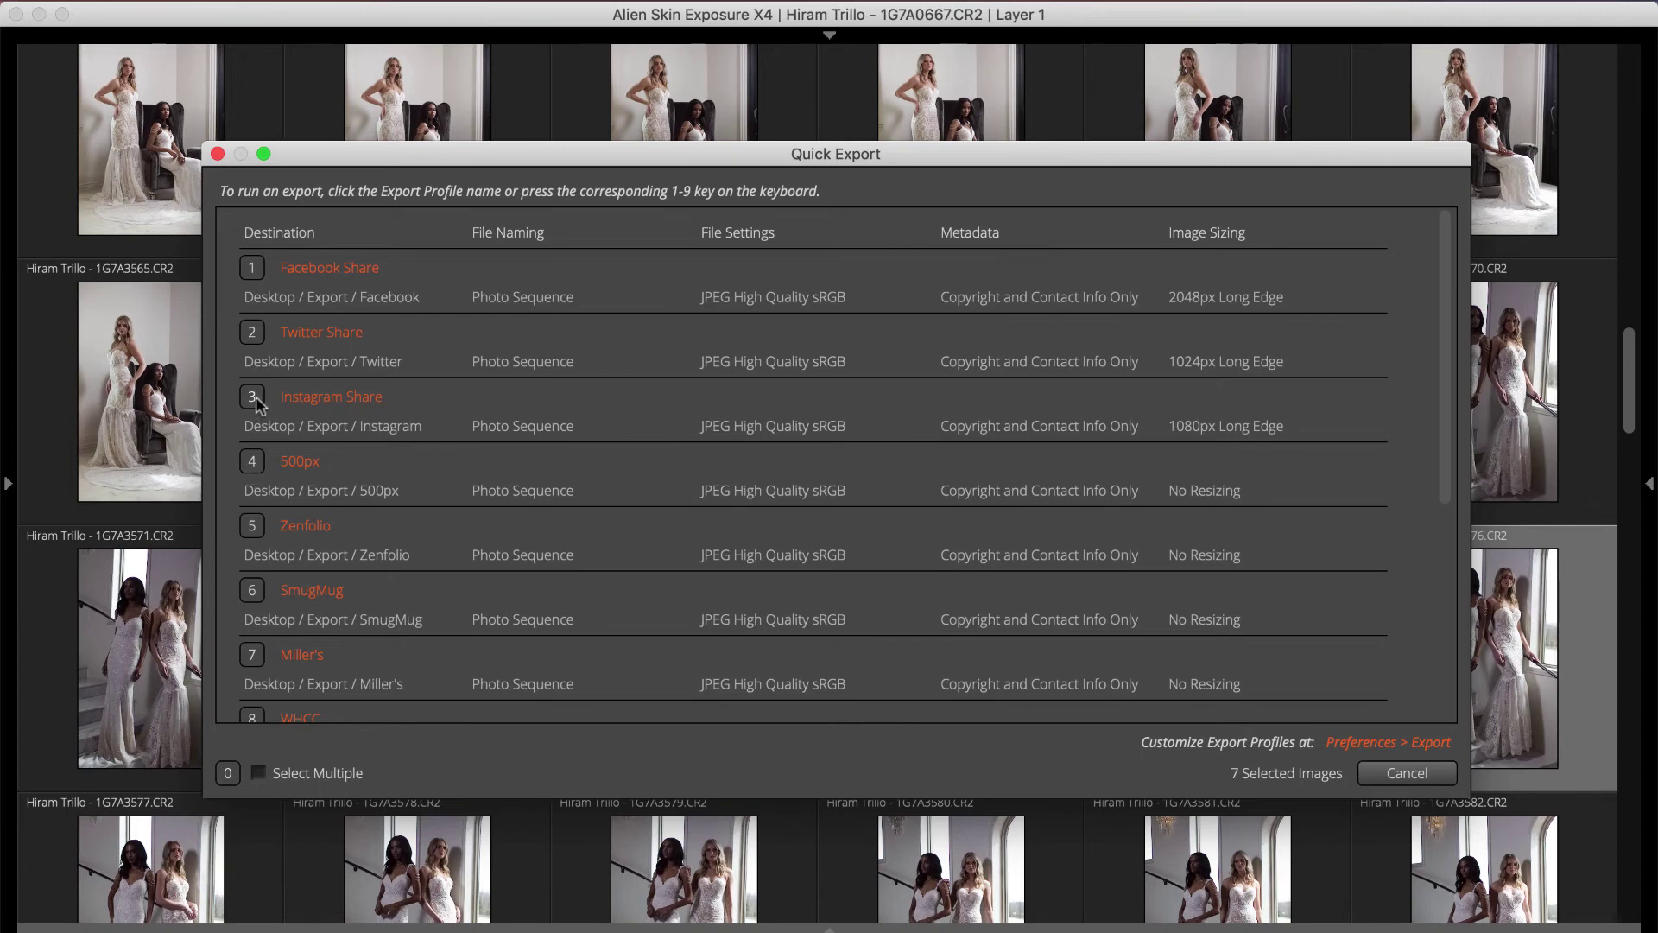
left_click(330, 396)
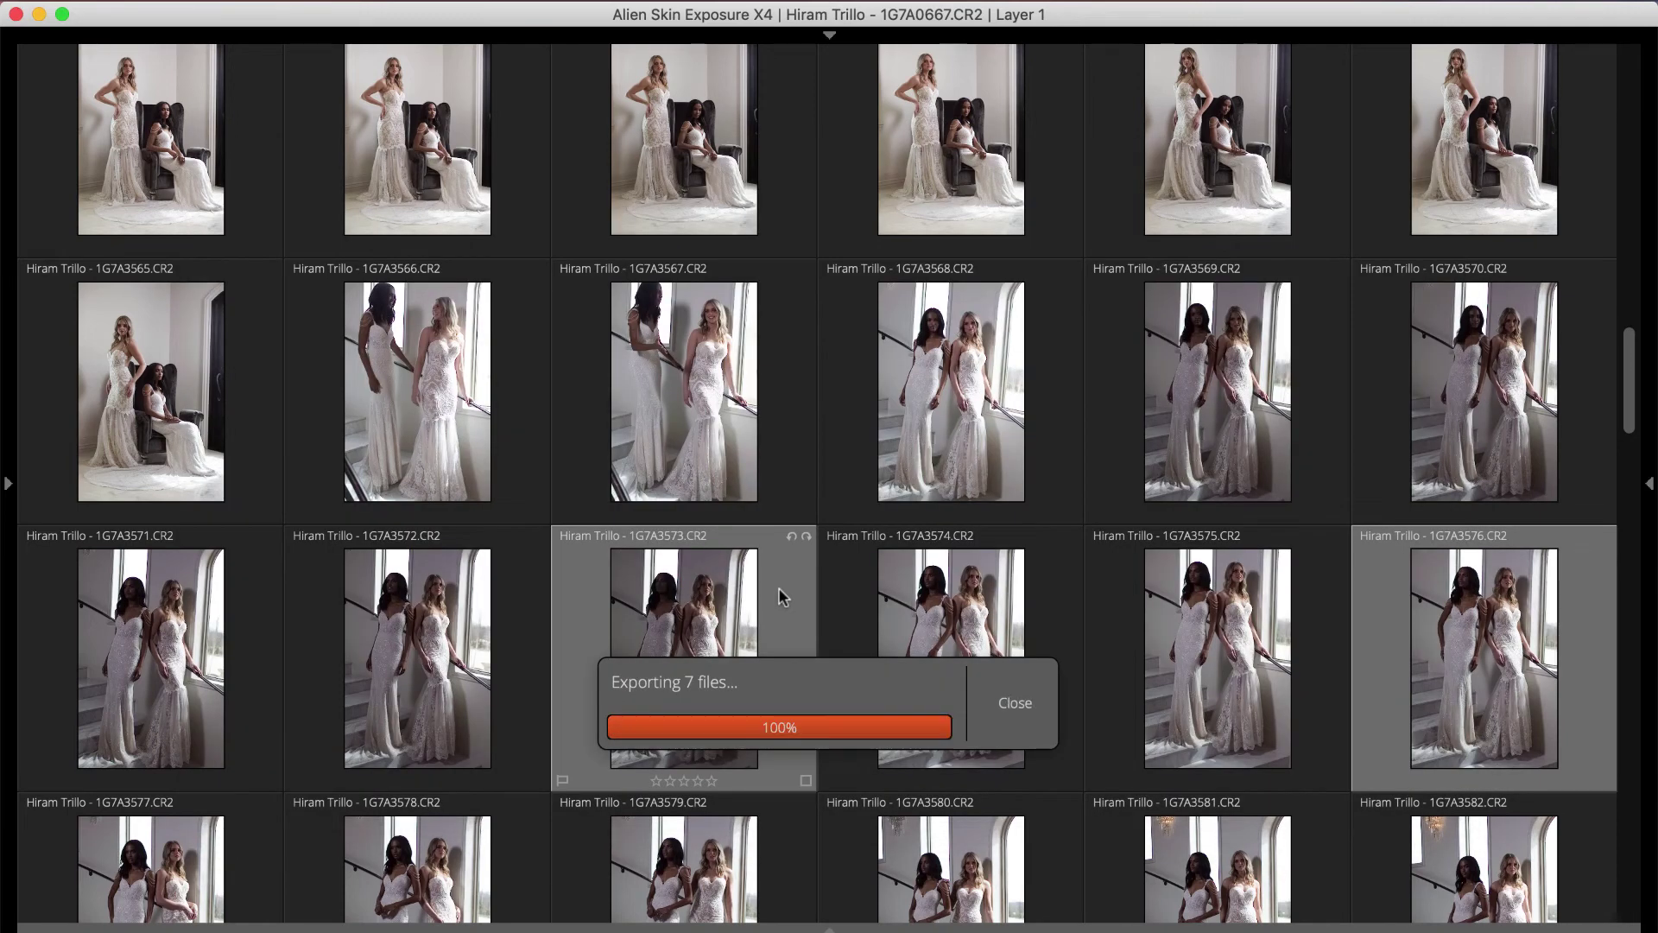
Quick Export the seven selected photos to multiple profiles at once, leaving 500px and SmugMug out of the chosen profiles
key("super+shift+e")
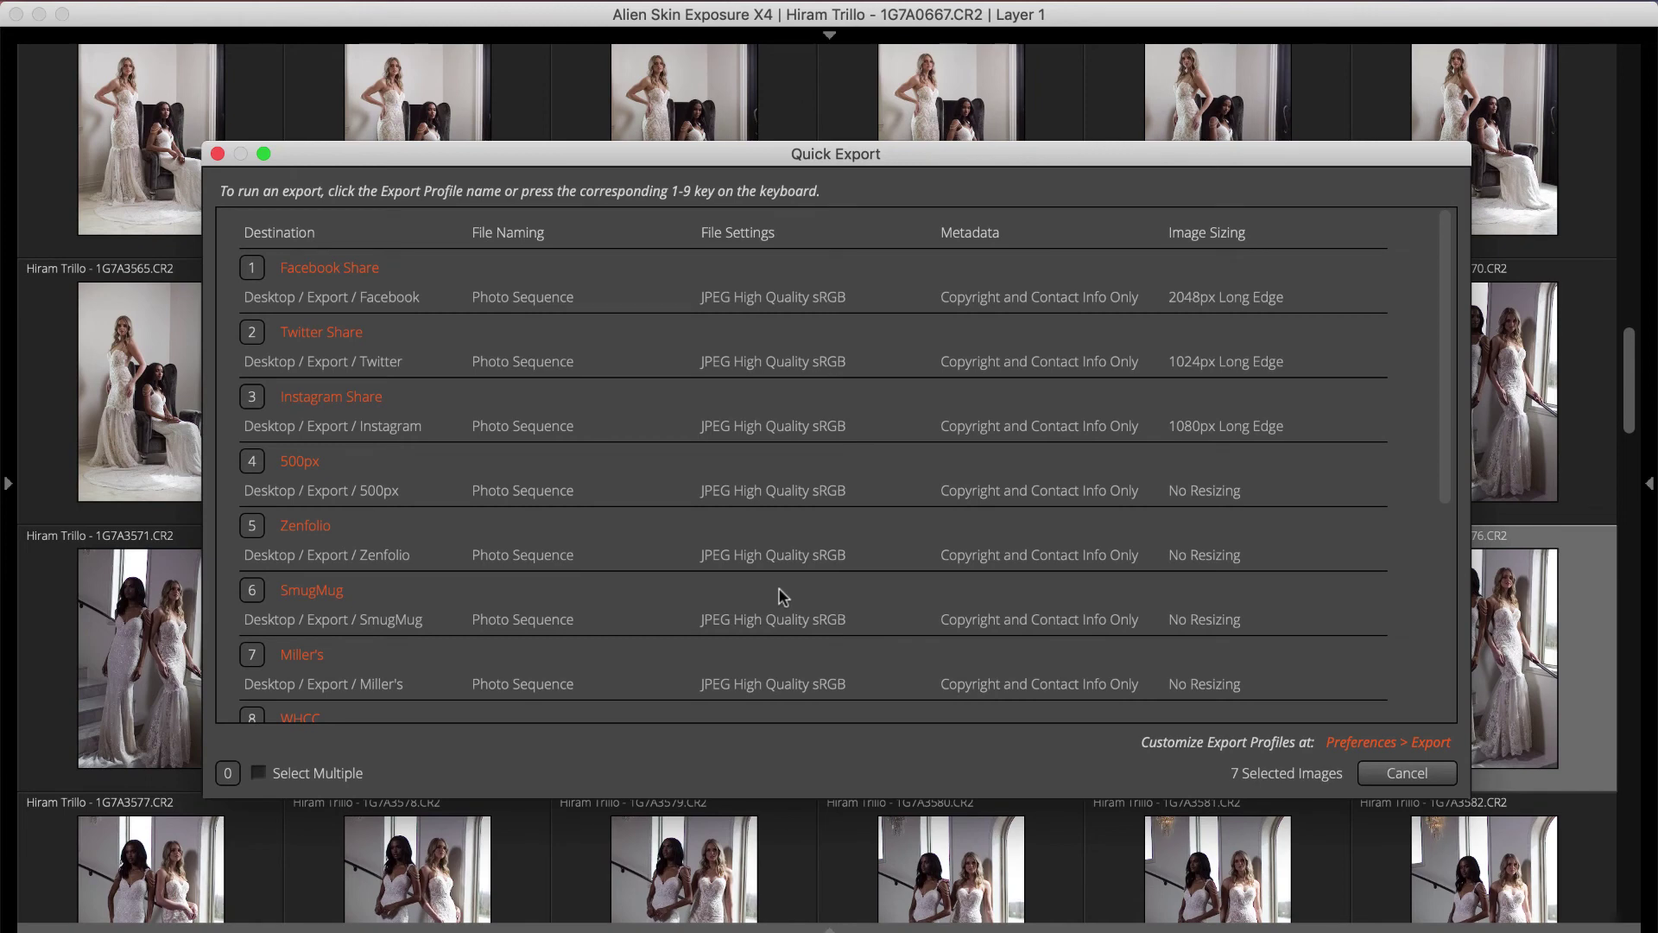
left_click(258, 772)
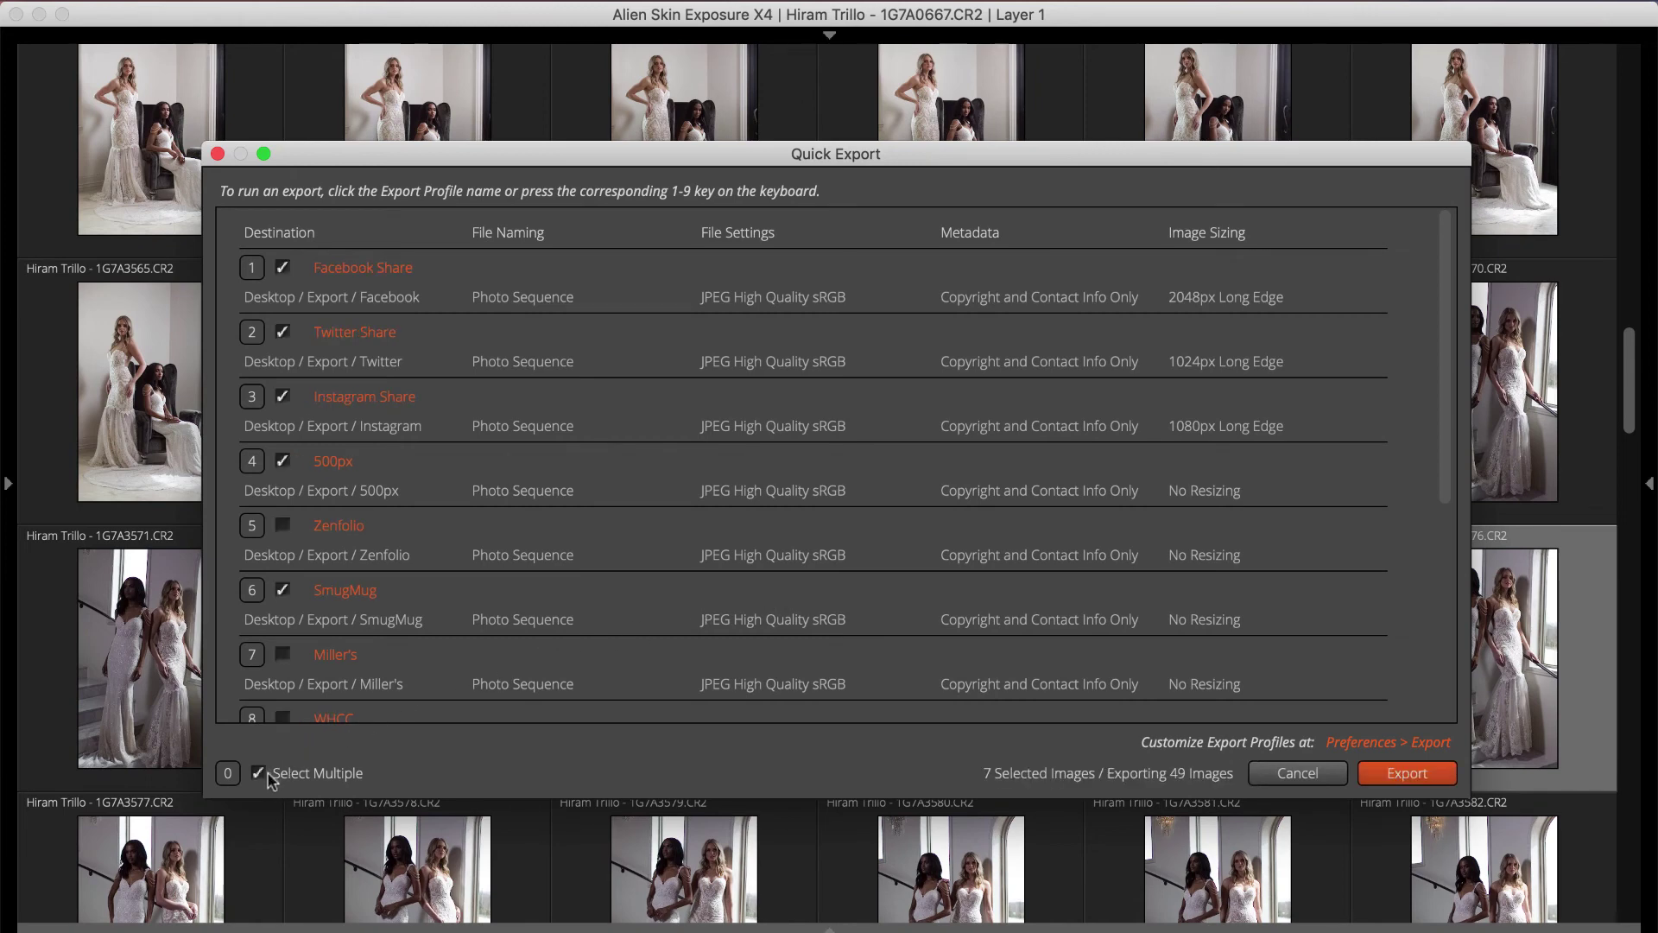
left_click(282, 461)
left_click(282, 591)
left_click(1409, 781)
Select photo 1G7A3567 and quick export it with the Instagram Share profile
left_click(663, 361)
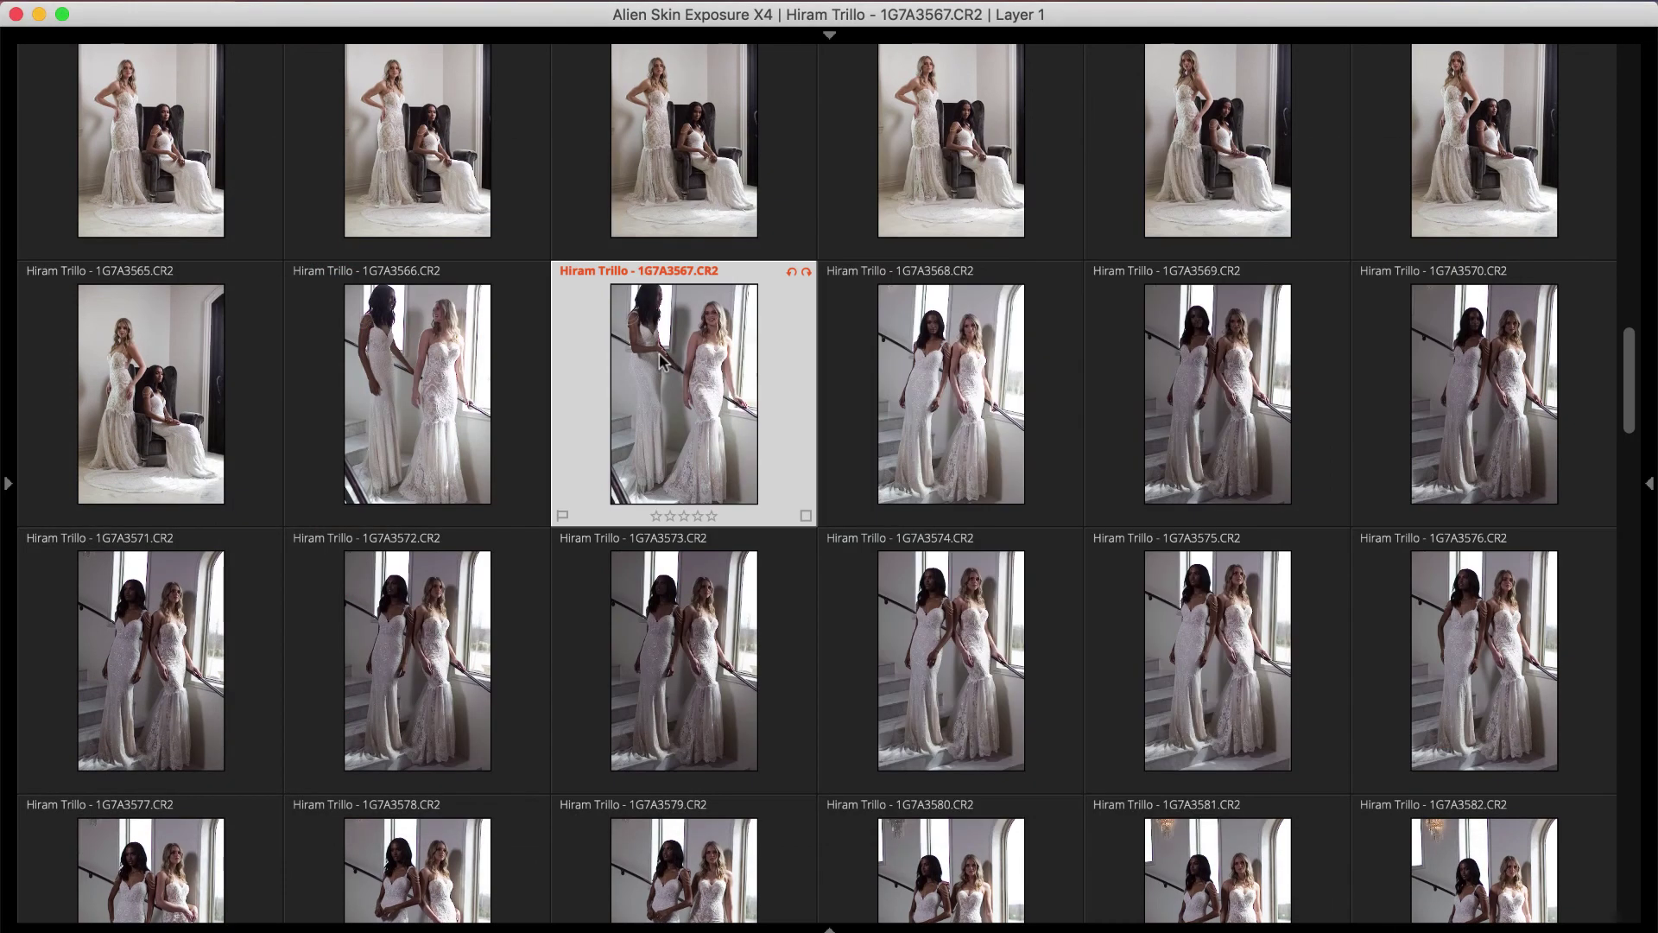
right_click(662, 334)
mouse_move(801, 408)
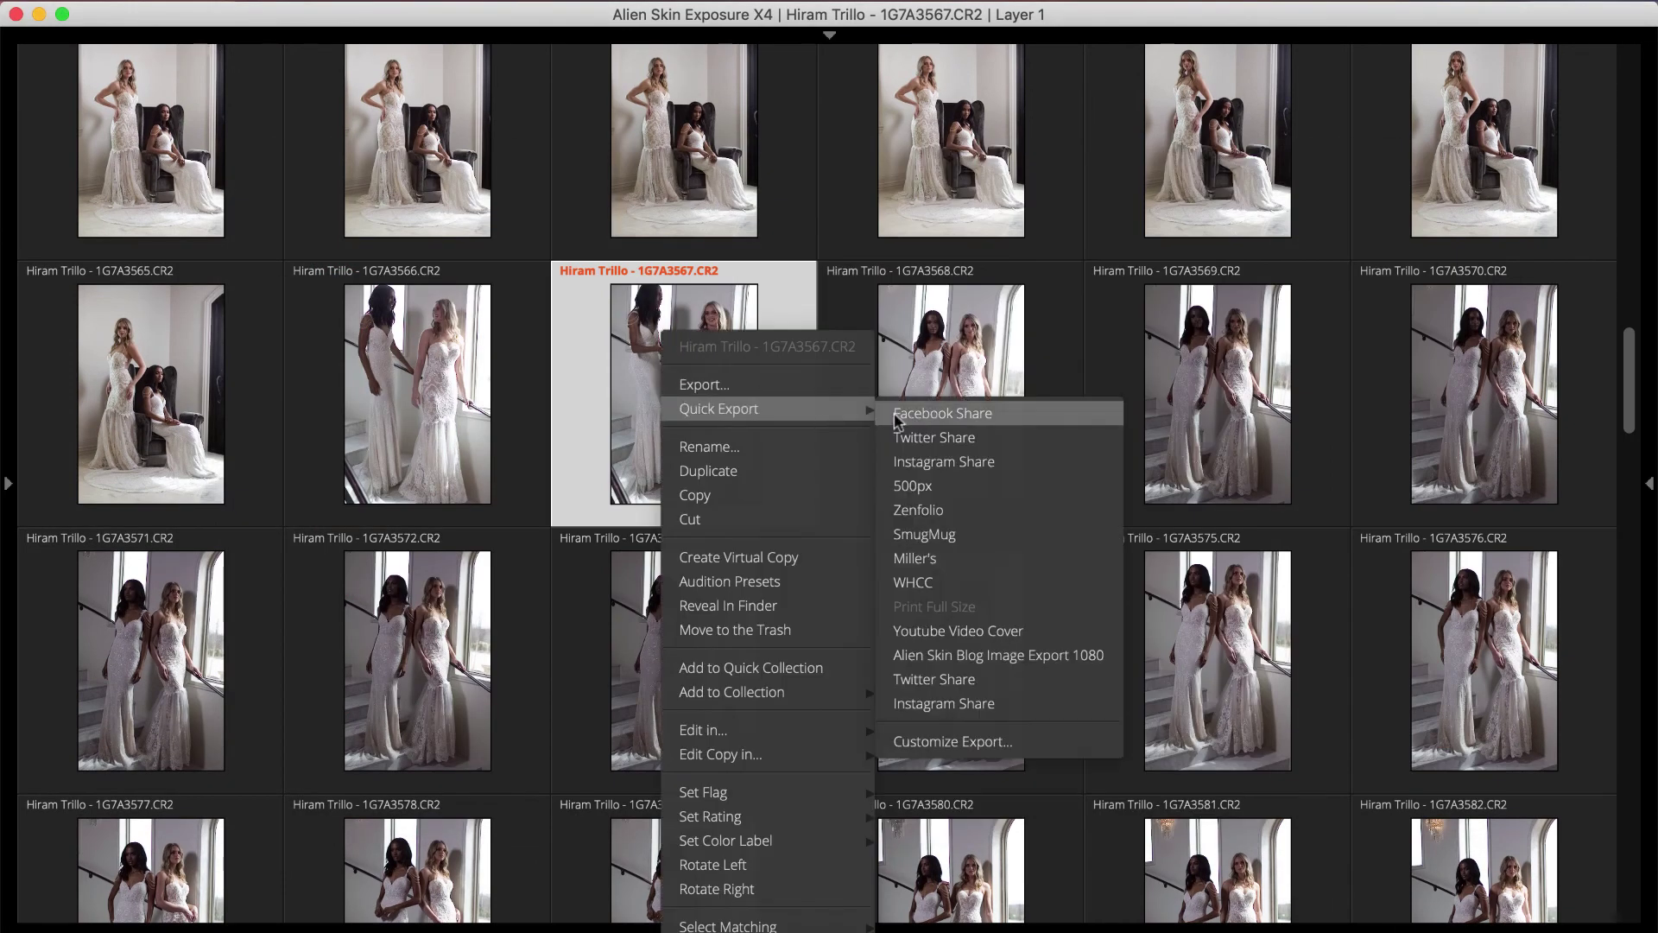
left_click(955, 462)
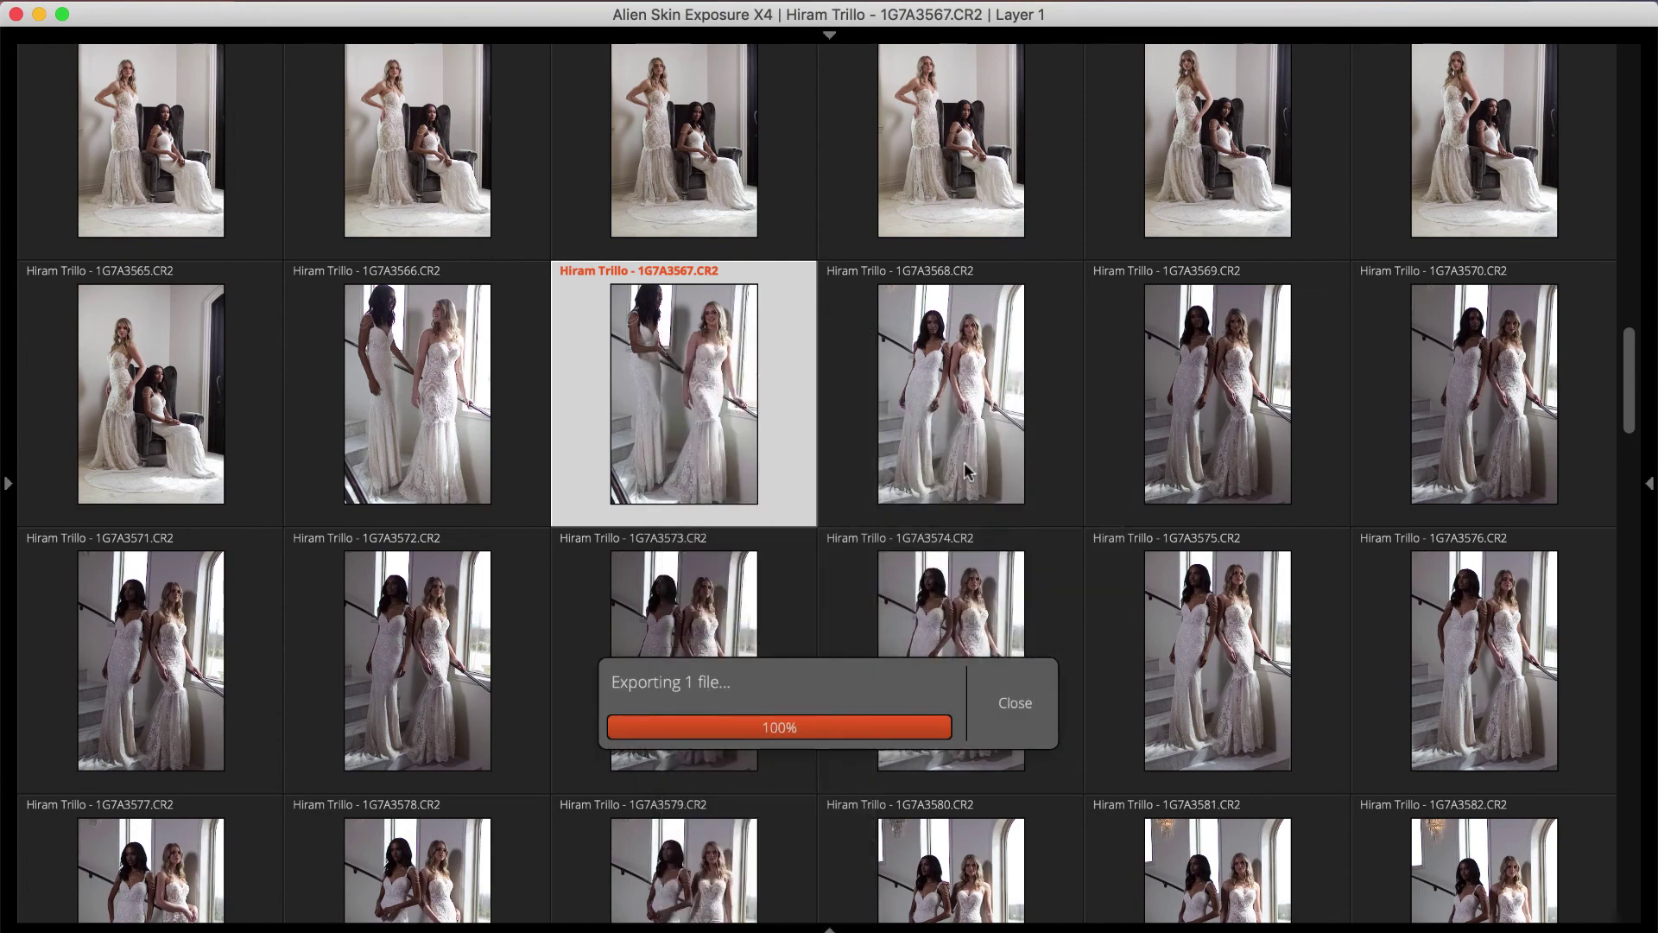
Open the Quick Export customization settings and add an export profile named High Quality Client Gallery JPEG
right_click(421, 333)
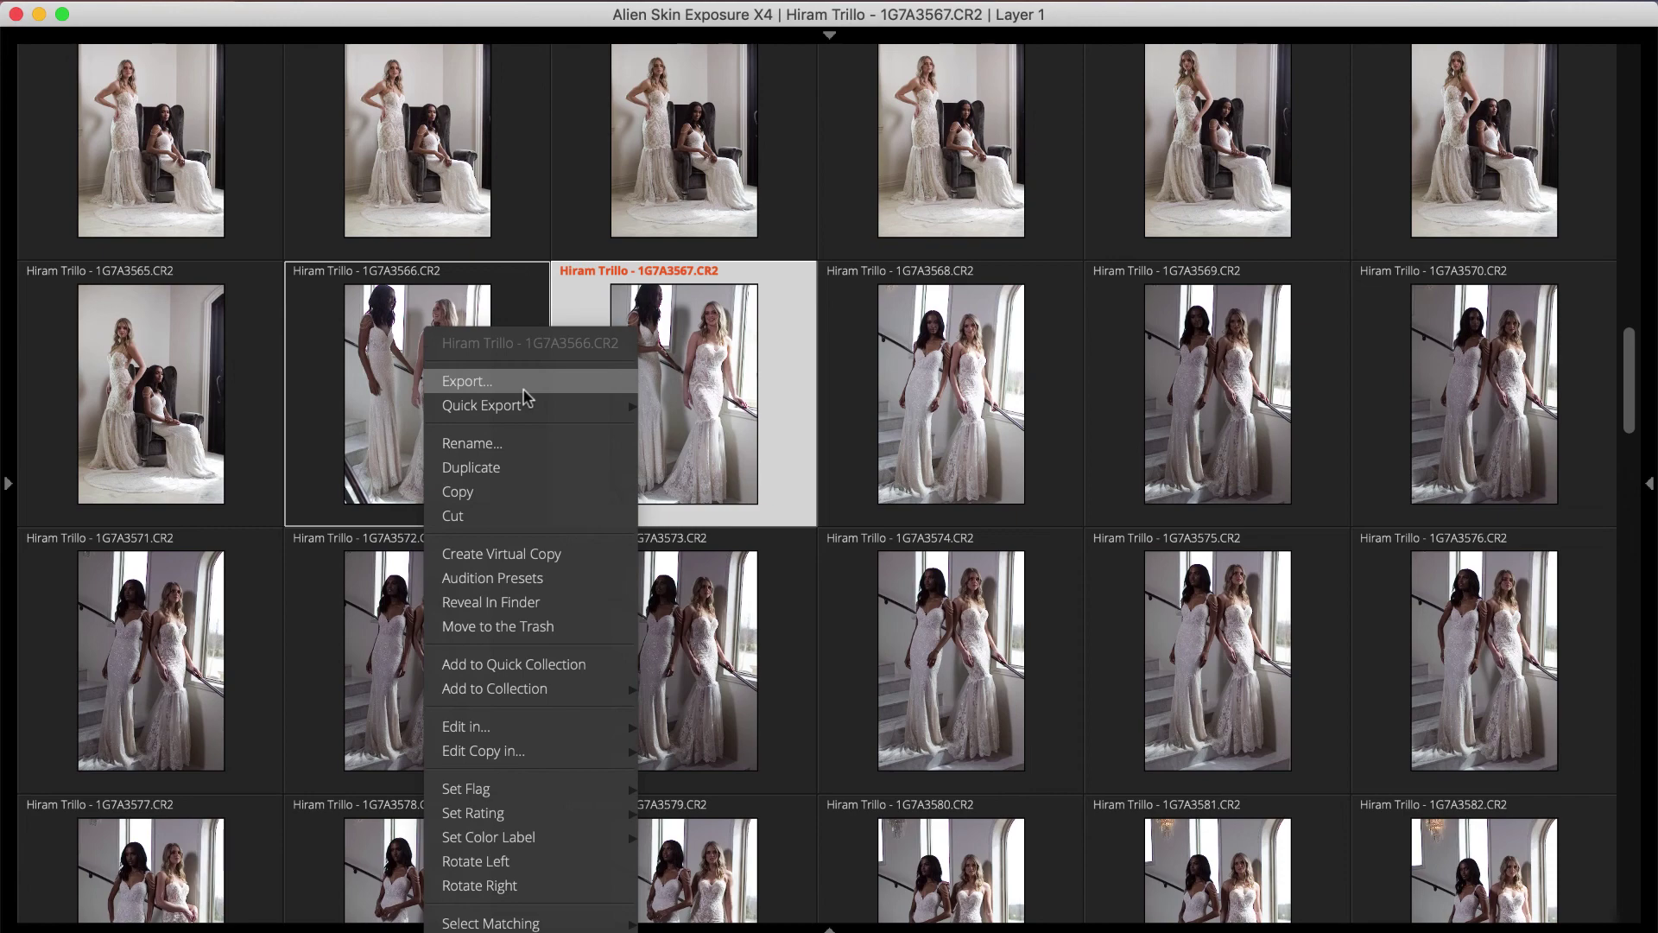
mouse_move(527, 404)
left_click(747, 746)
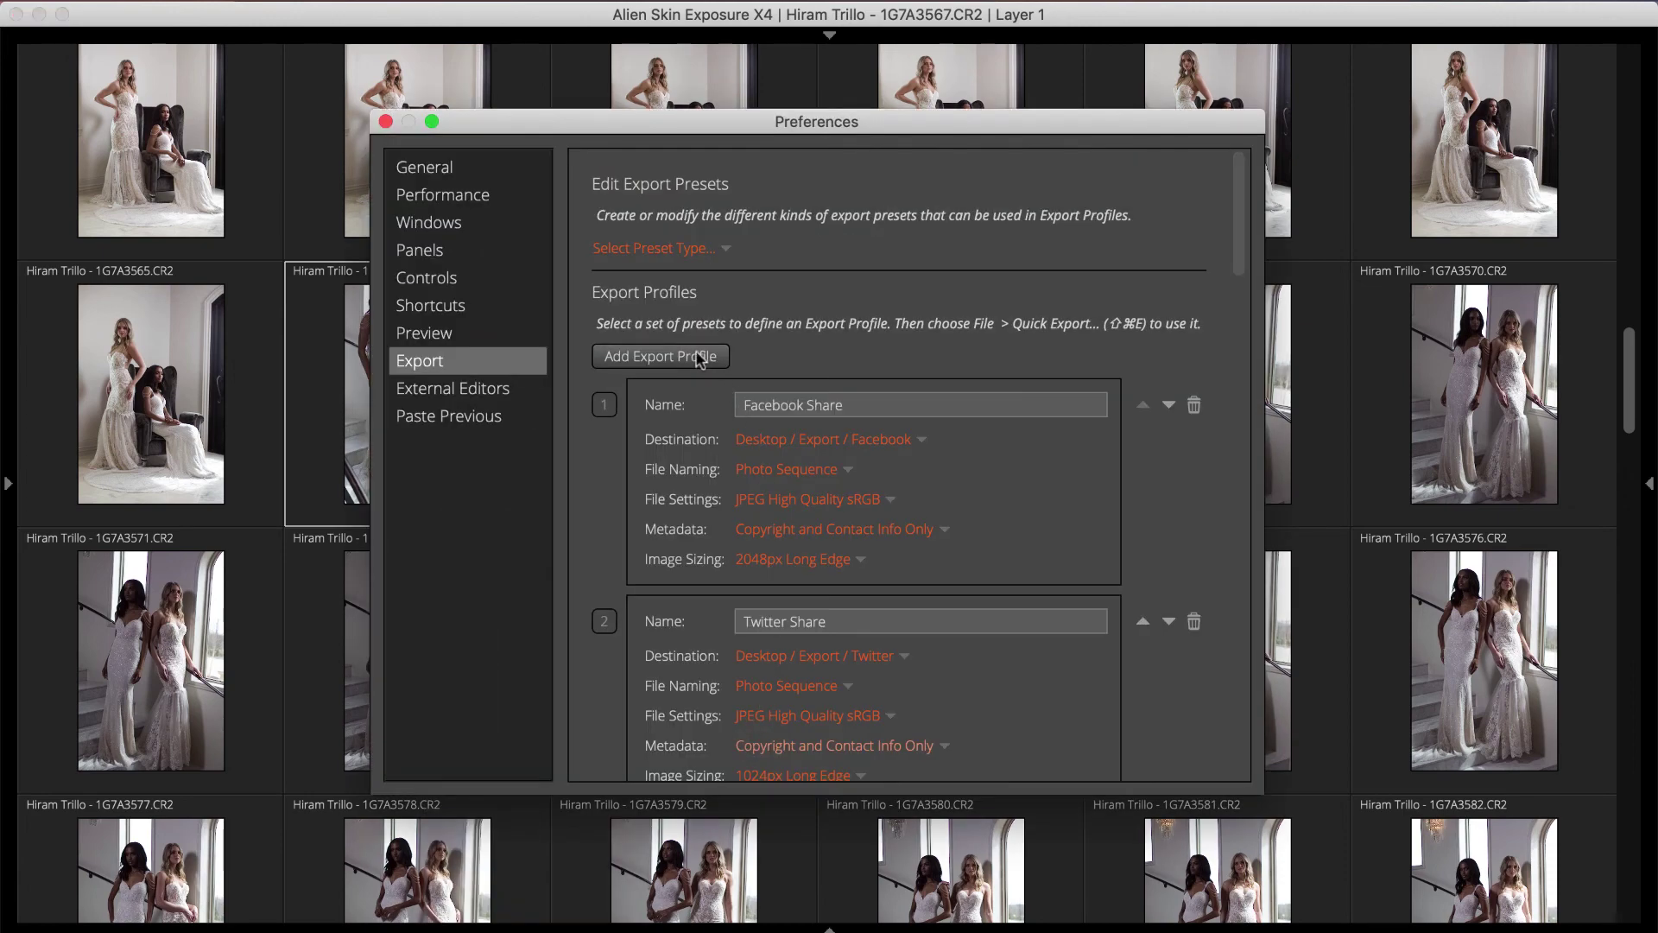
left_click(700, 358)
type("High Quality Client Gallery JPE")
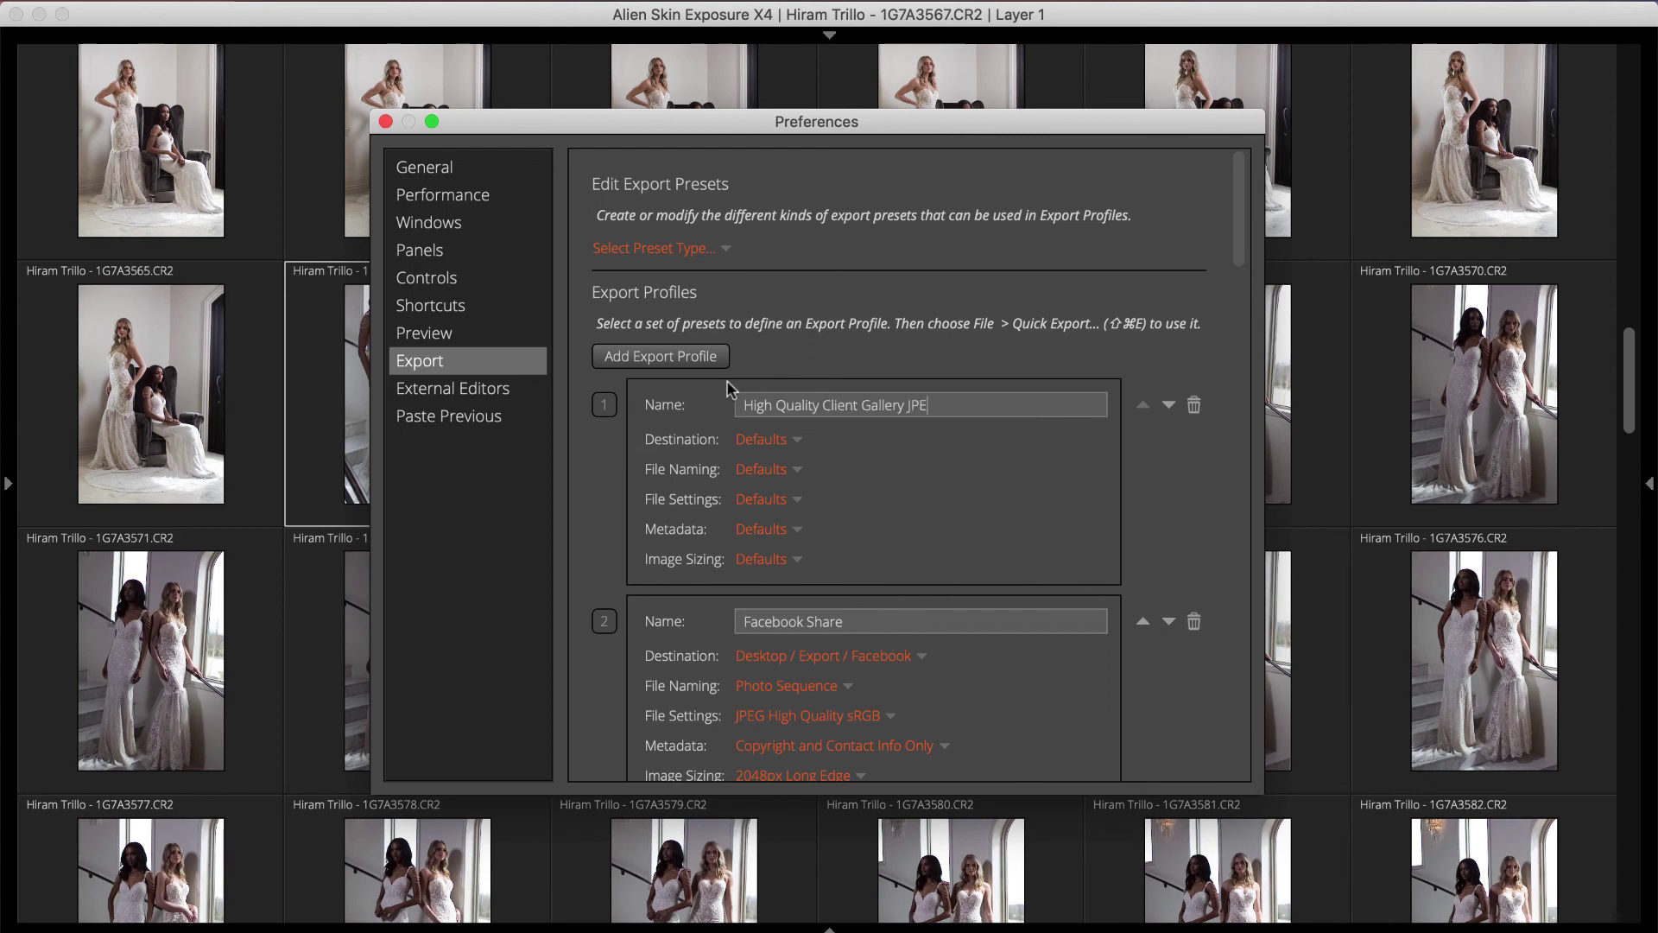
type("G")
Set the new profile's destination to Defaults, file naming to Photo Sequence and file settings to JPEG High Quality sRGB
left_click(764, 439)
left_click(770, 467)
left_click(770, 469)
left_click(777, 586)
left_click(771, 499)
left_click(825, 610)
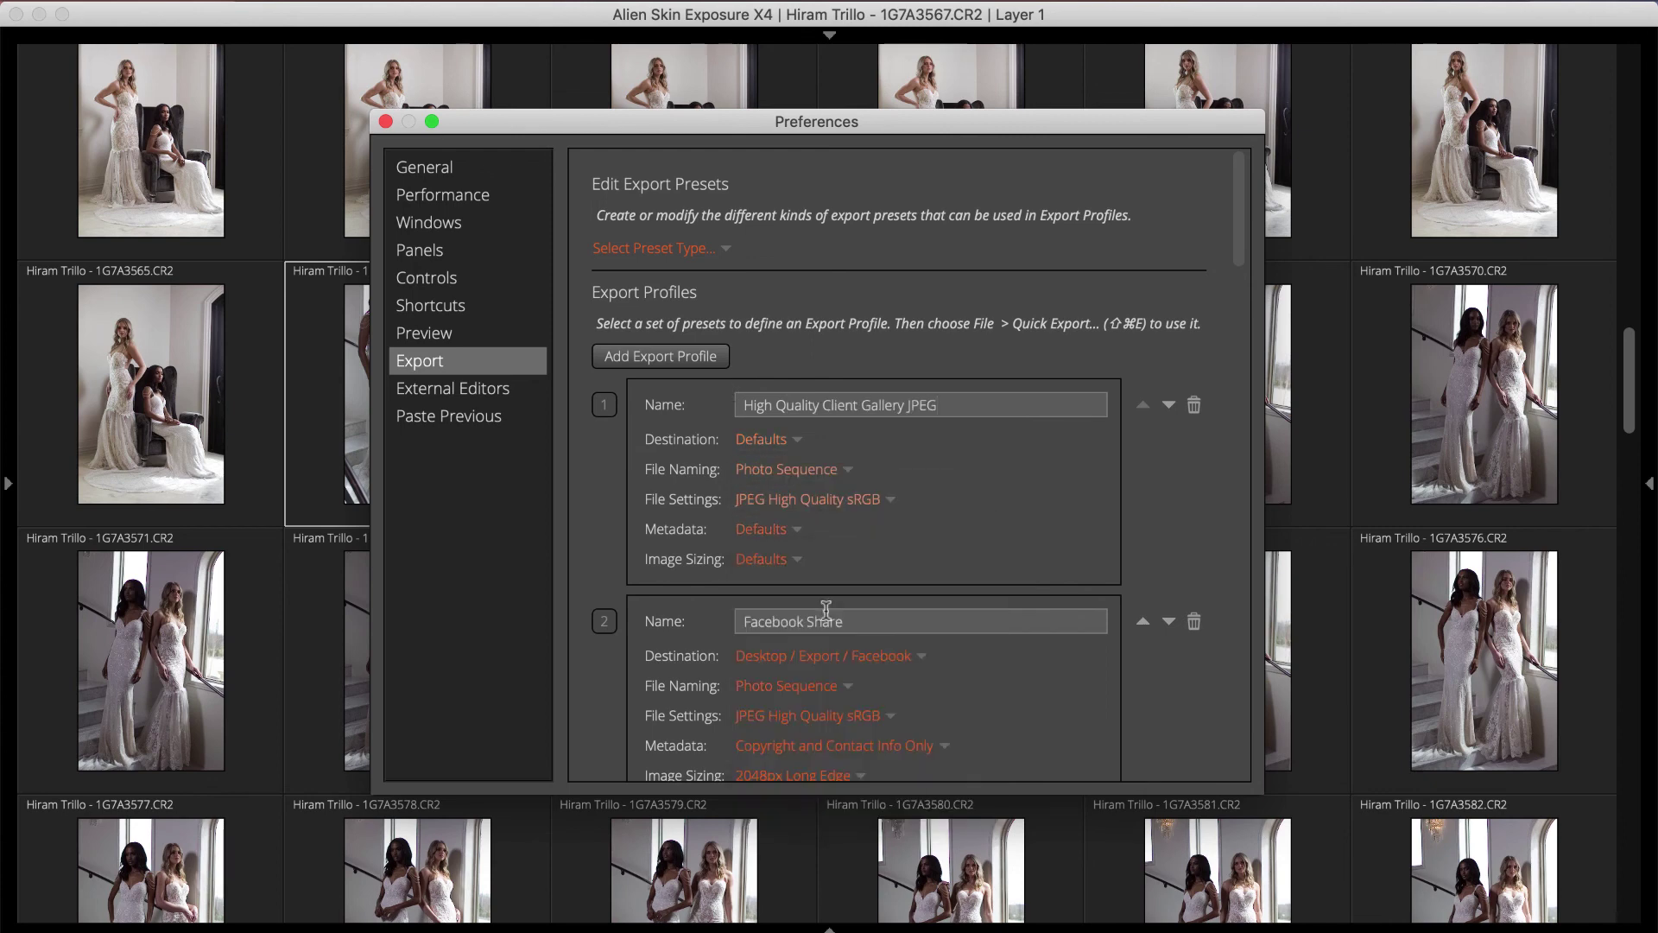
Set the High Quality Client Gallery JPEG profile's metadata to All Metadata and its image sizing to No Resizing
left_click(760, 529)
left_click(777, 565)
left_click(761, 559)
left_click(777, 801)
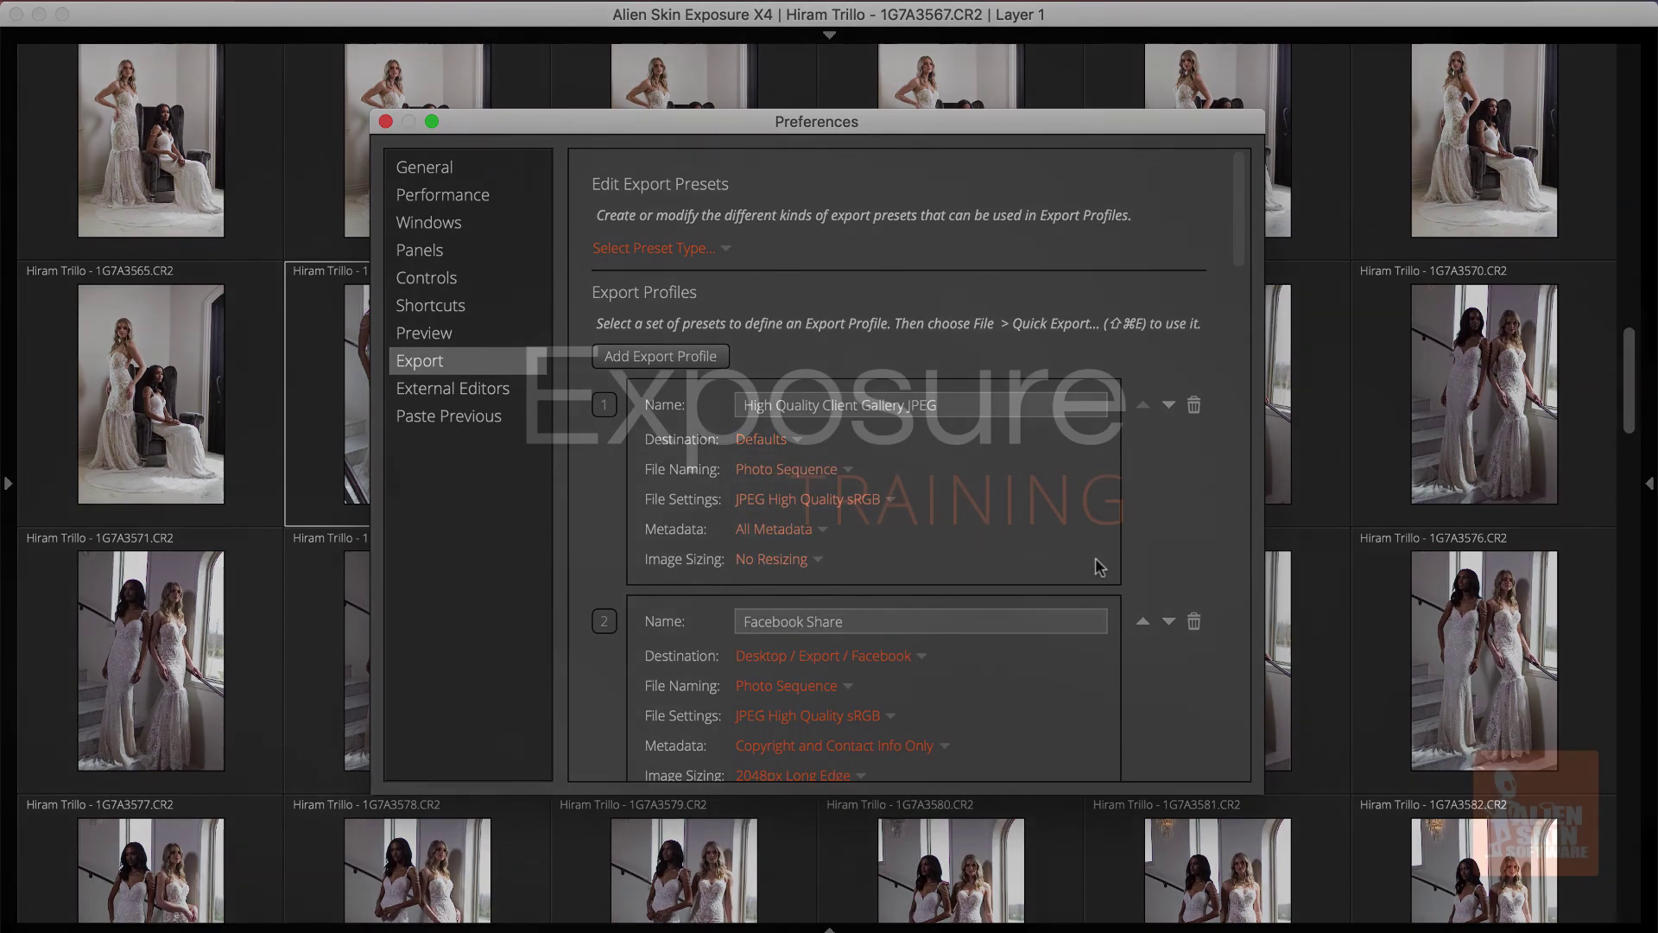